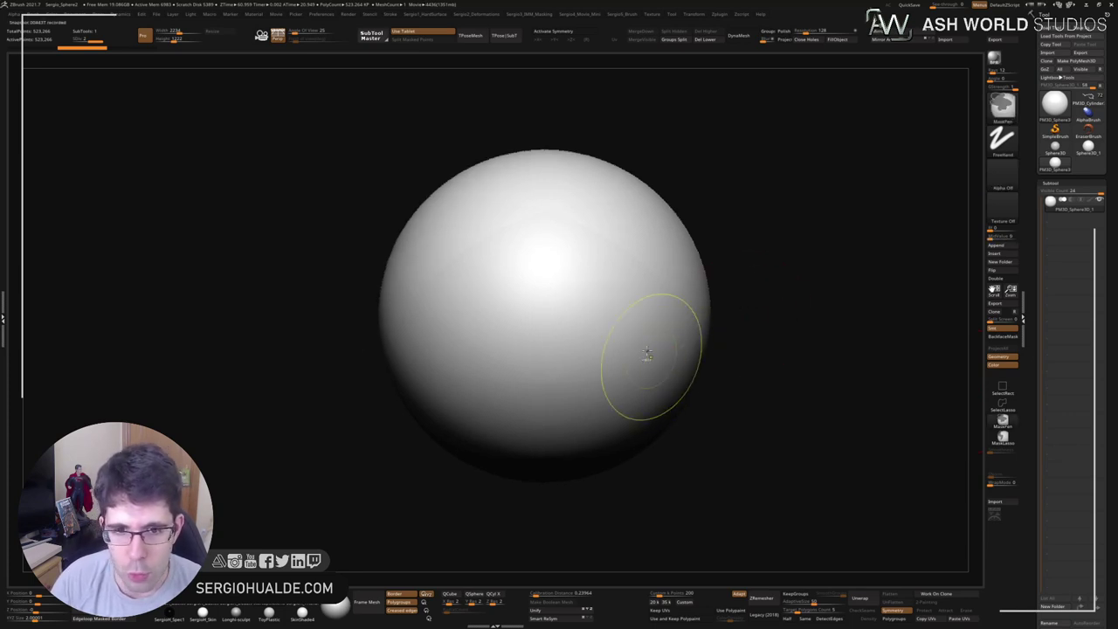
Rotate, zoom and pan the view so the smooth sphere sits centred on screen.
right_click_drag(654, 355, 616, 357, "ctrl")
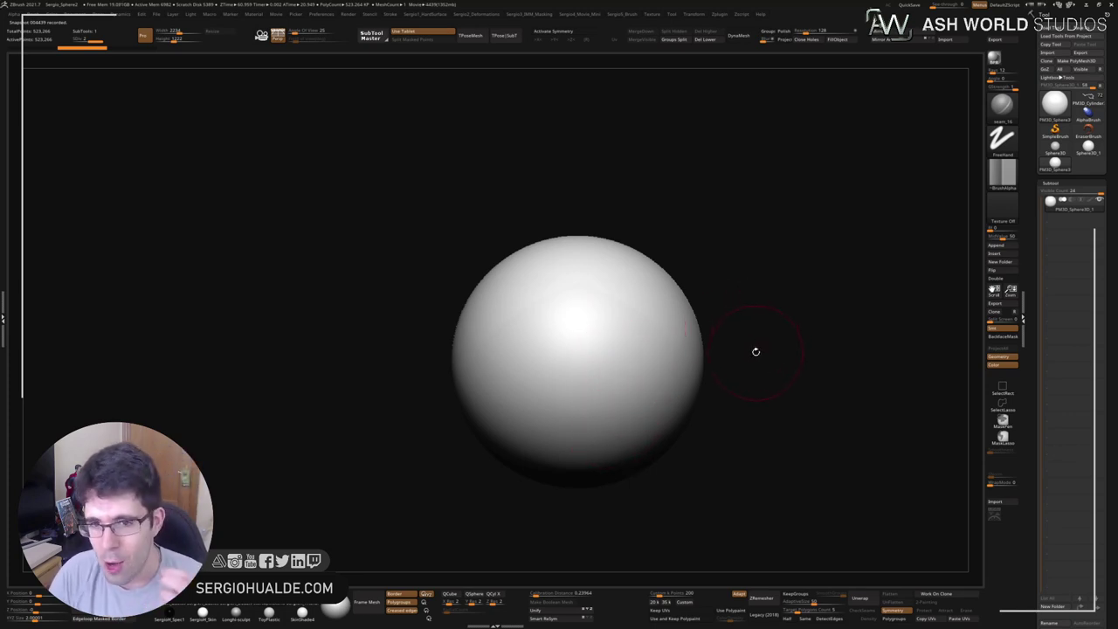
right_click_drag(620, 332, 617, 398, "ctrl")
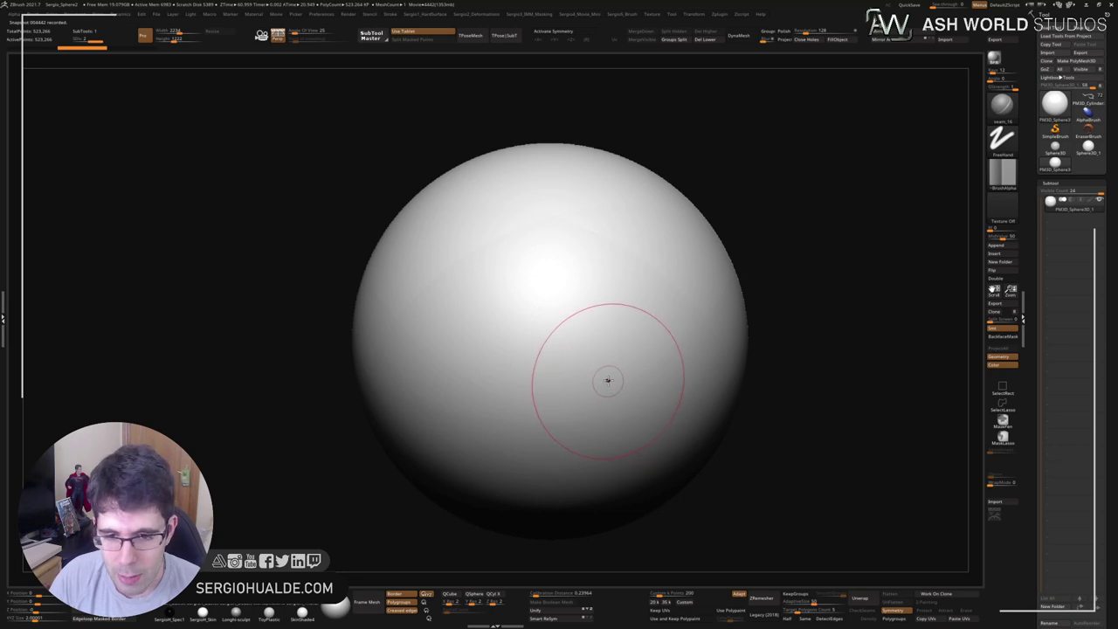
right_click_drag(619, 399, 606, 357, "ctrl")
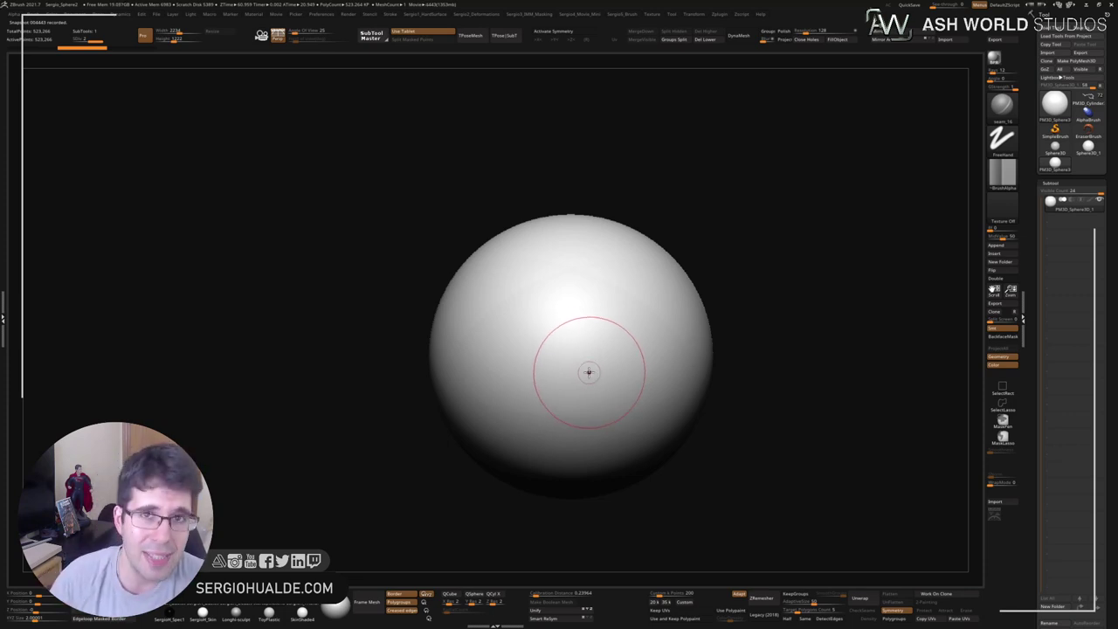
left_click_drag(771, 339, 626, 329)
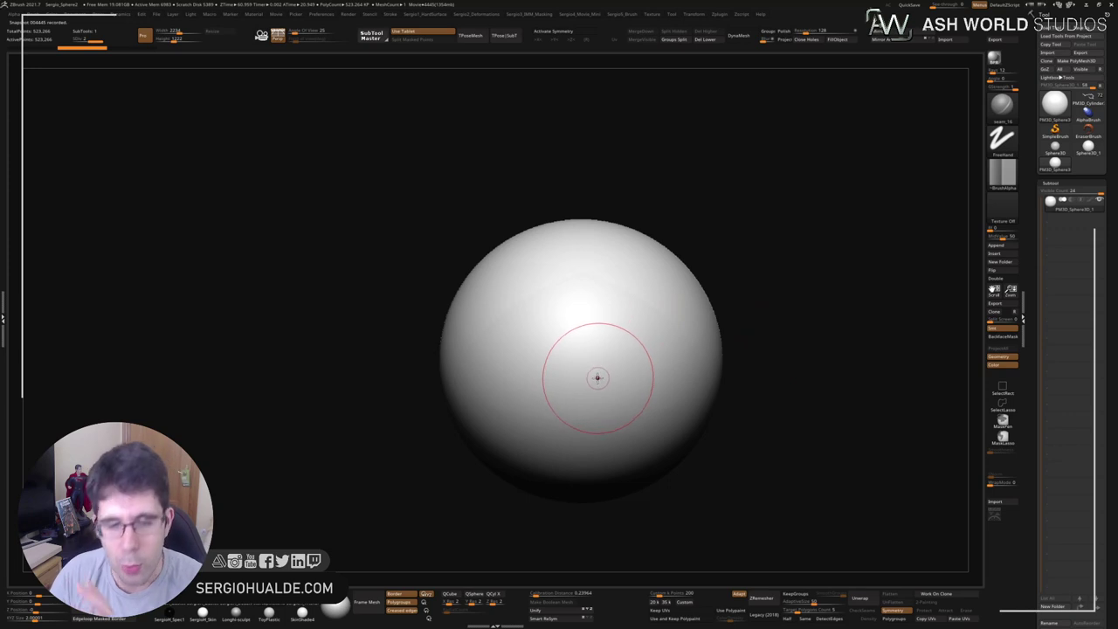
right_click_drag(617, 348, 616, 347)
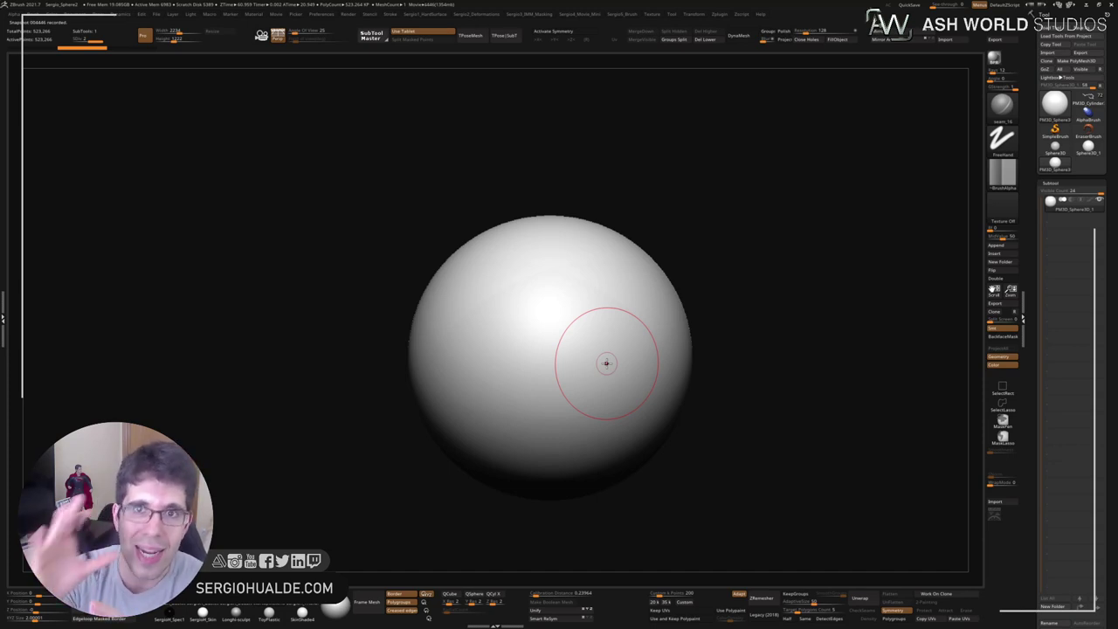
left_click_drag(799, 270, 856, 270, "alt")
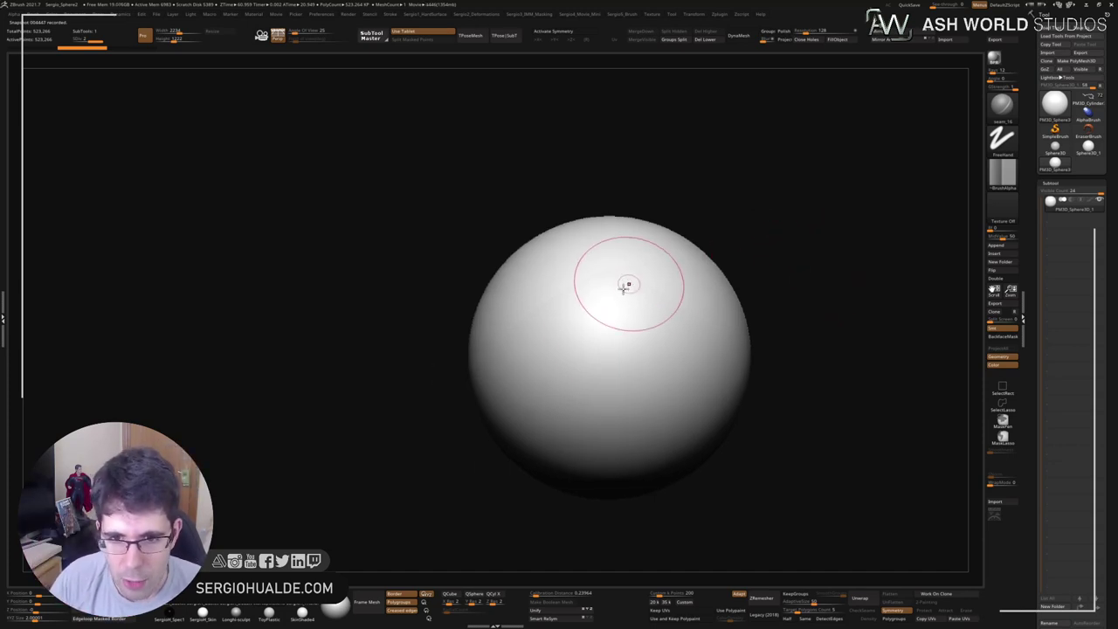
left_click_drag(669, 264, 572, 448)
left_click_drag(606, 349, 568, 250)
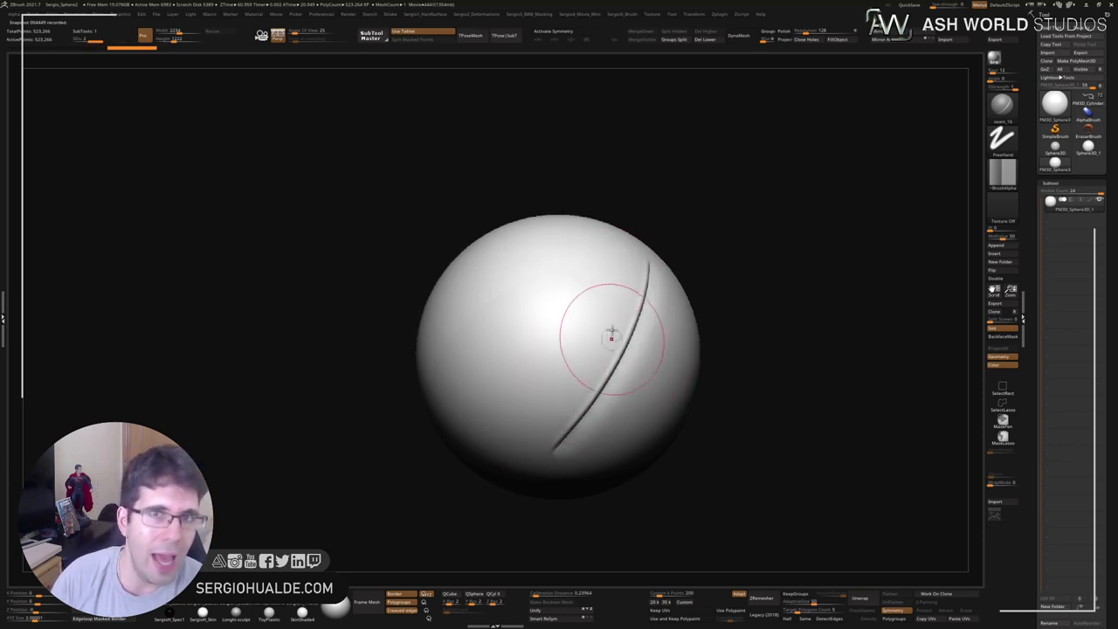
left_click_drag(725, 287, 586, 348)
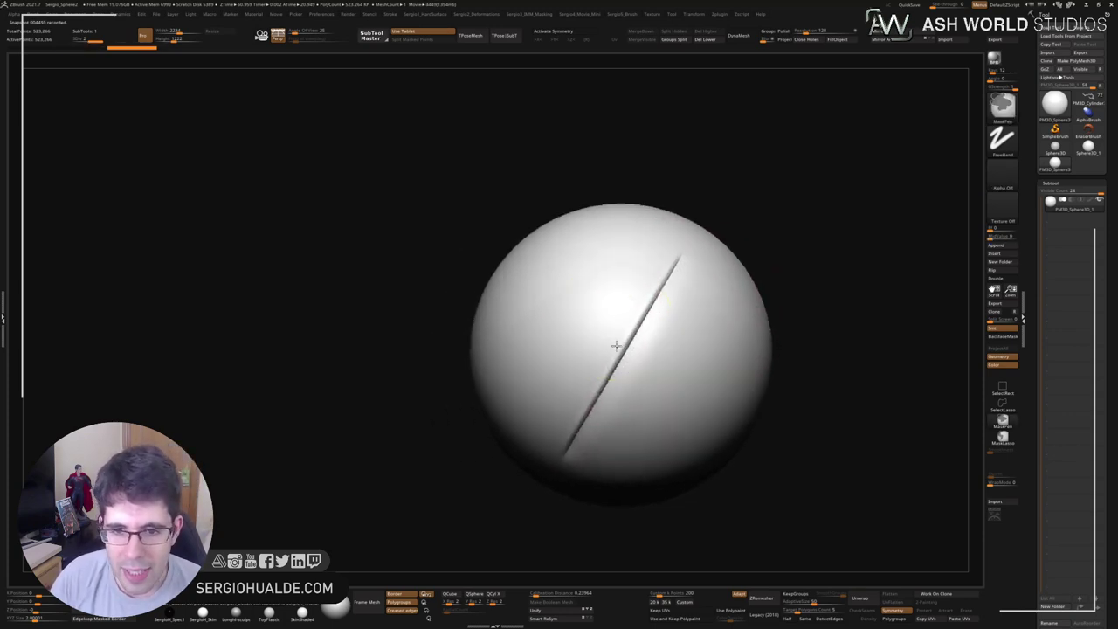
scroll(617, 347, "up", 3)
key("ctrl+z")
mouse_move(659, 262)
left_mouse_down()
mouse_move(576, 472)
mouse_move(585, 533)
left_mouse_up()
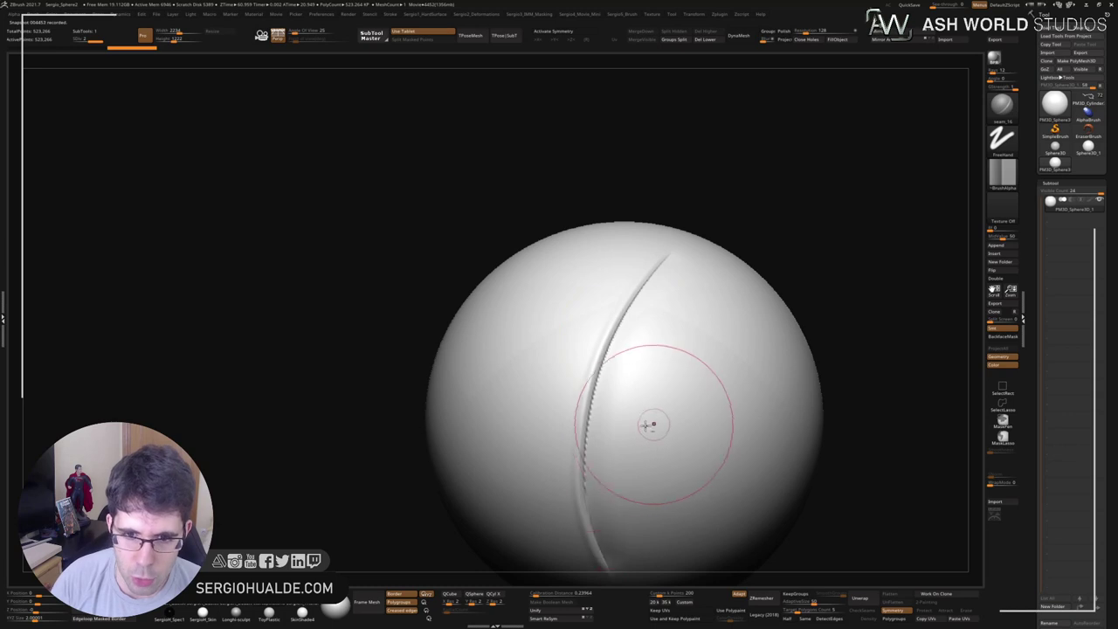
mouse_move(649, 425)
left_mouse_down()
mouse_move(706, 220)
mouse_move(662, 307)
mouse_move(494, 454)
left_mouse_up()
key("ctrl+z")
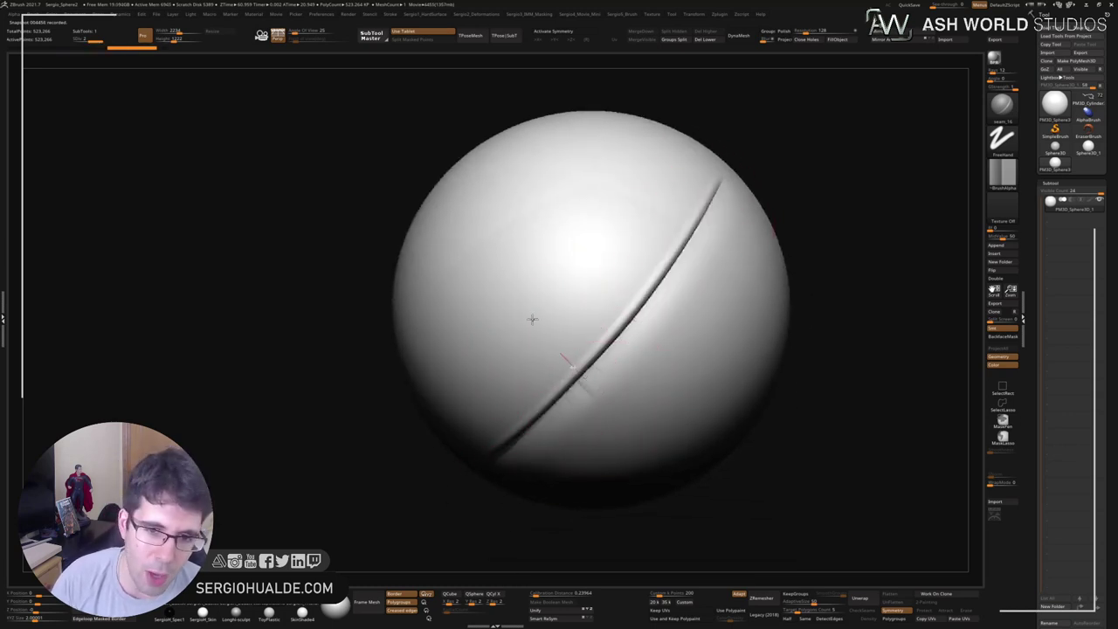
left_click_drag(453, 206, 576, 384)
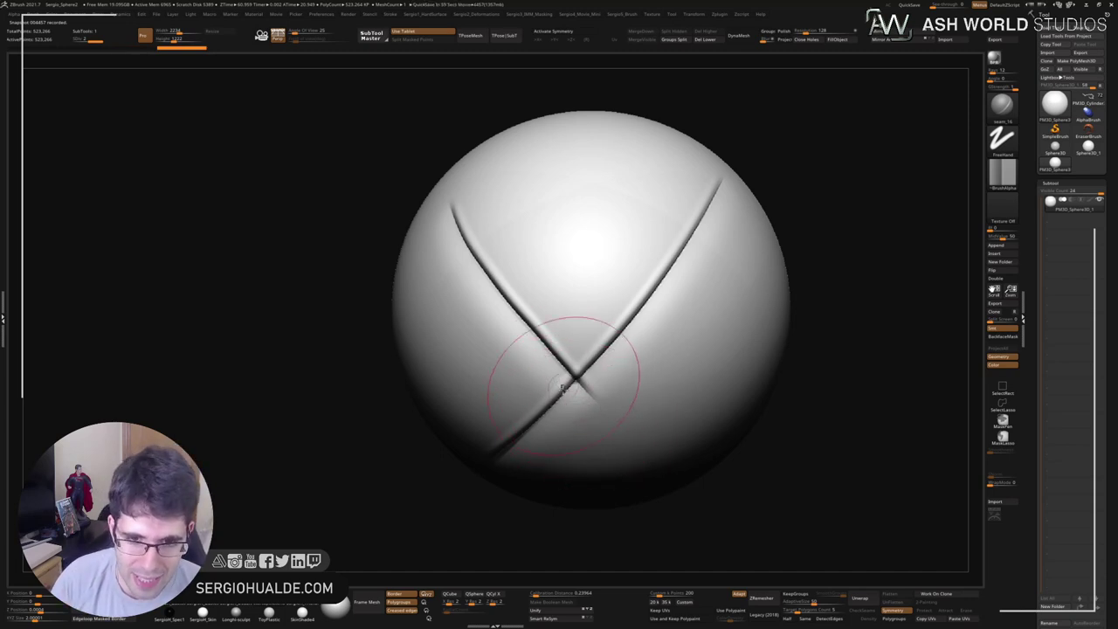
right_click_drag(578, 370, 557, 410)
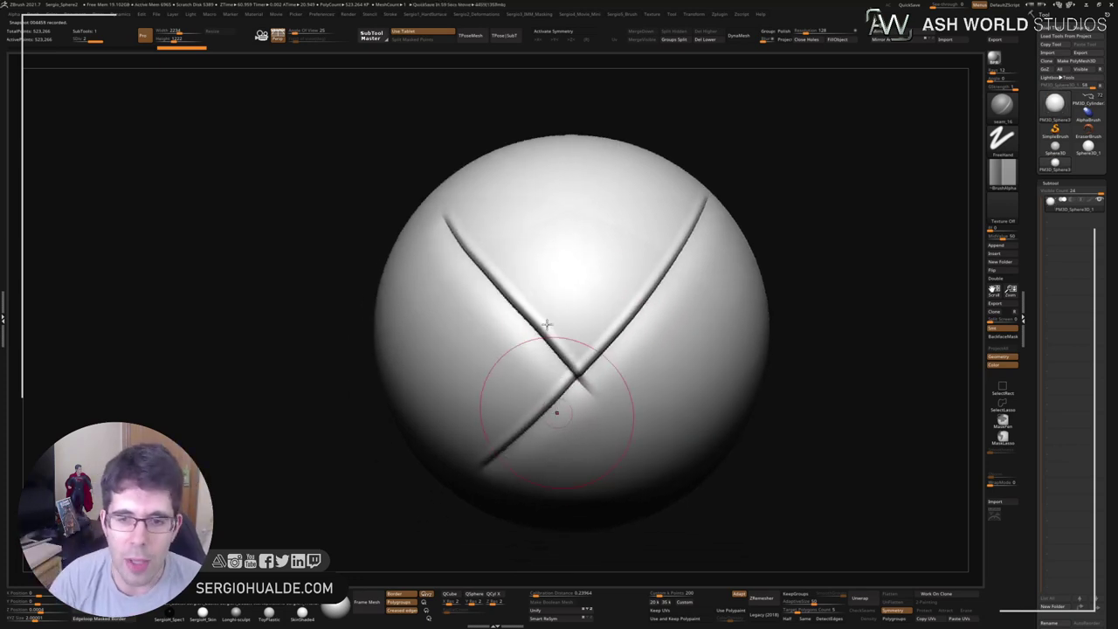
right_click_drag(557, 411, 571, 387)
left_click(532, 402, "ctrl")
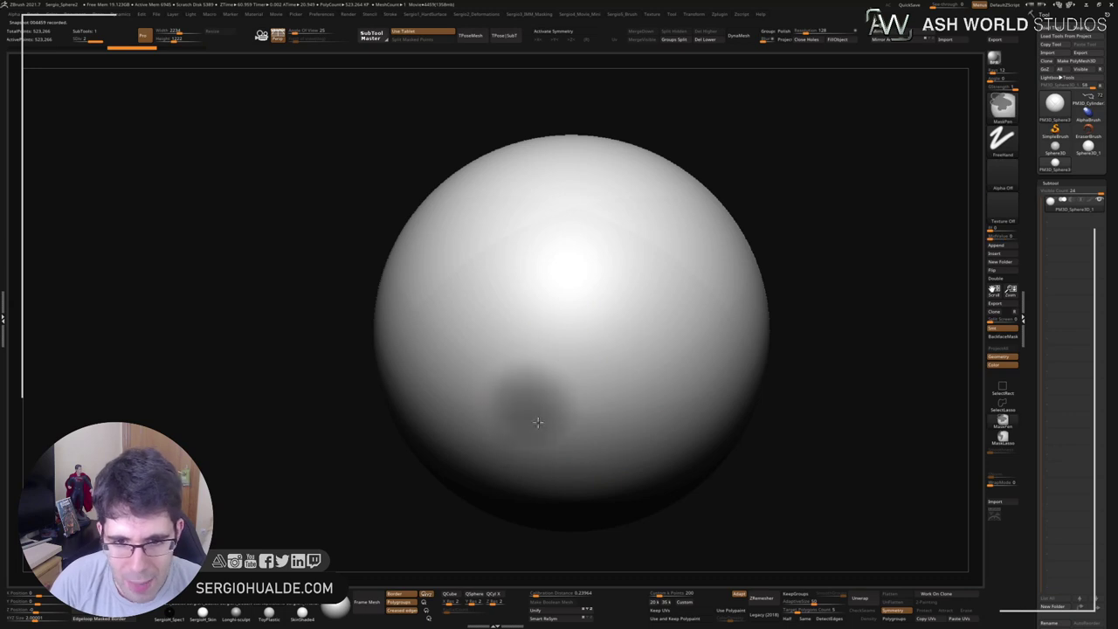
mouse_move(537, 422)
left_mouse_down("ctrl")
mouse_move(549, 449)
mouse_move(637, 387)
left_mouse_up("ctrl")
left_click_drag(698, 284, 581, 385)
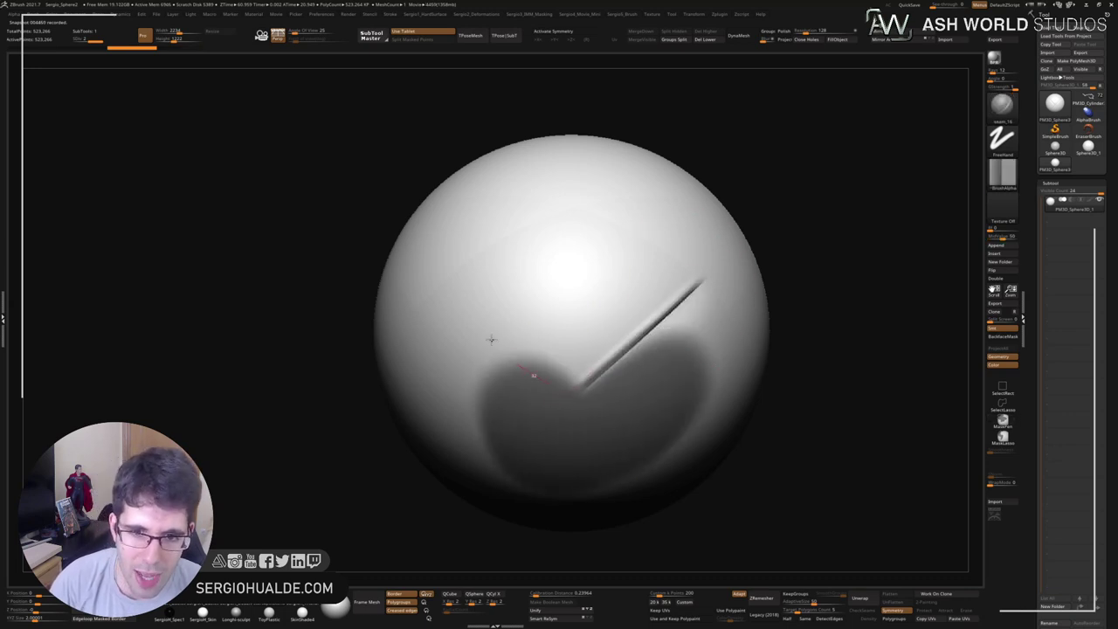
left_click_drag(491, 339, 562, 361)
key("ctrl+z")
key("ctrl+z")
mouse_move(718, 266)
left_mouse_down()
mouse_move(595, 377)
mouse_move(421, 259)
left_mouse_up()
left_click(812, 317, "ctrl")
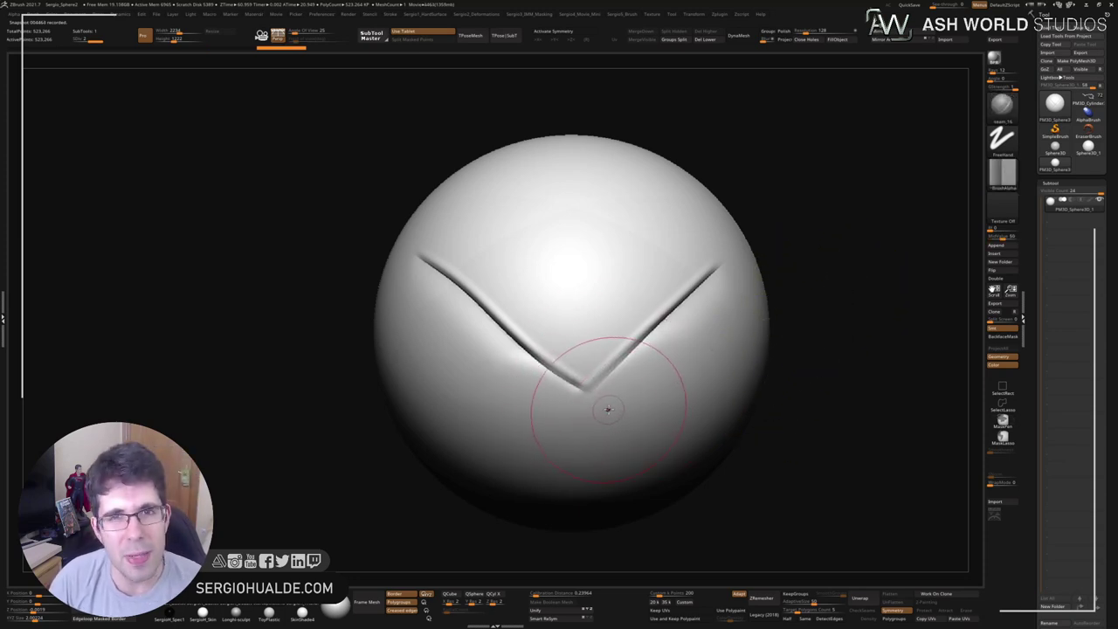
key("ctrl+z")
key("ctrl+z")
key("ctrl+z")
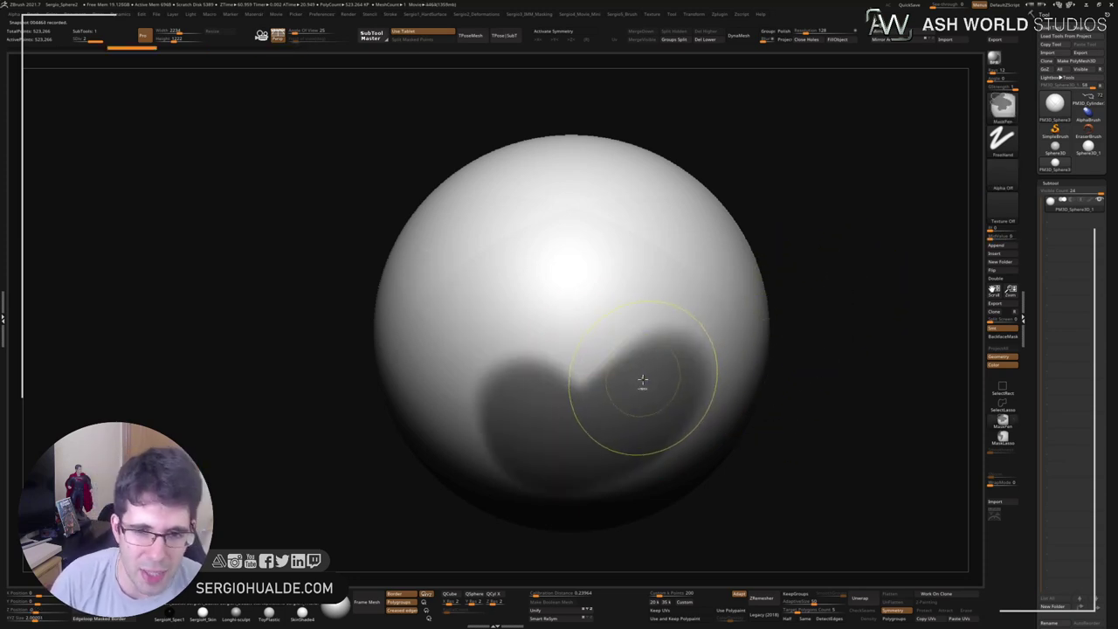
key("ctrl+z")
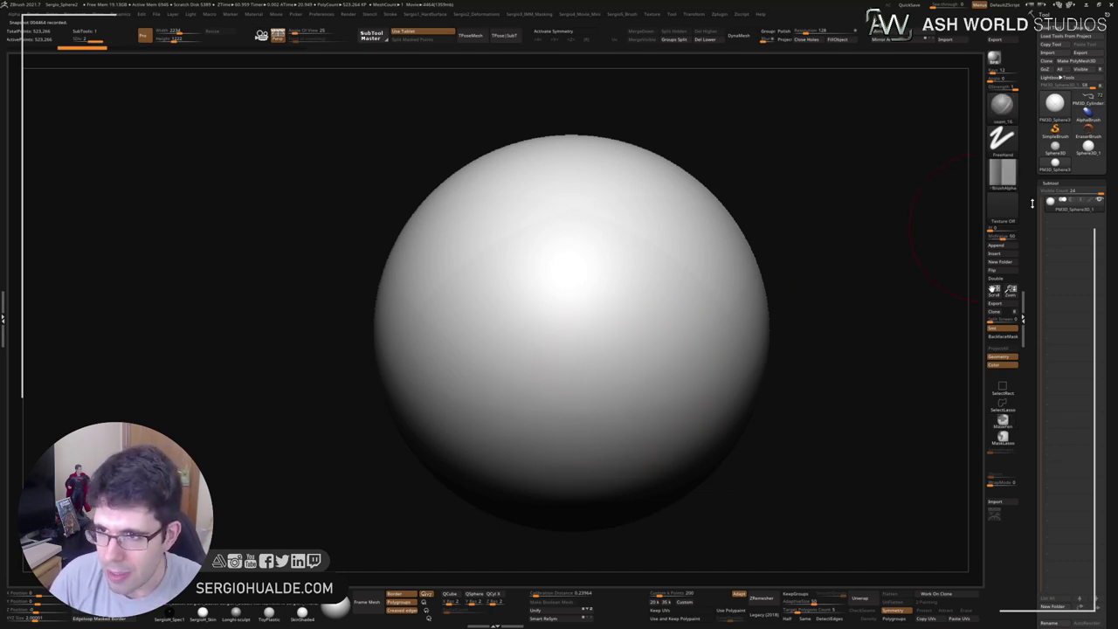
Collapse the Subtool panel and store the smooth sphere with Morph Target > StoreMT.
left_click(1057, 182)
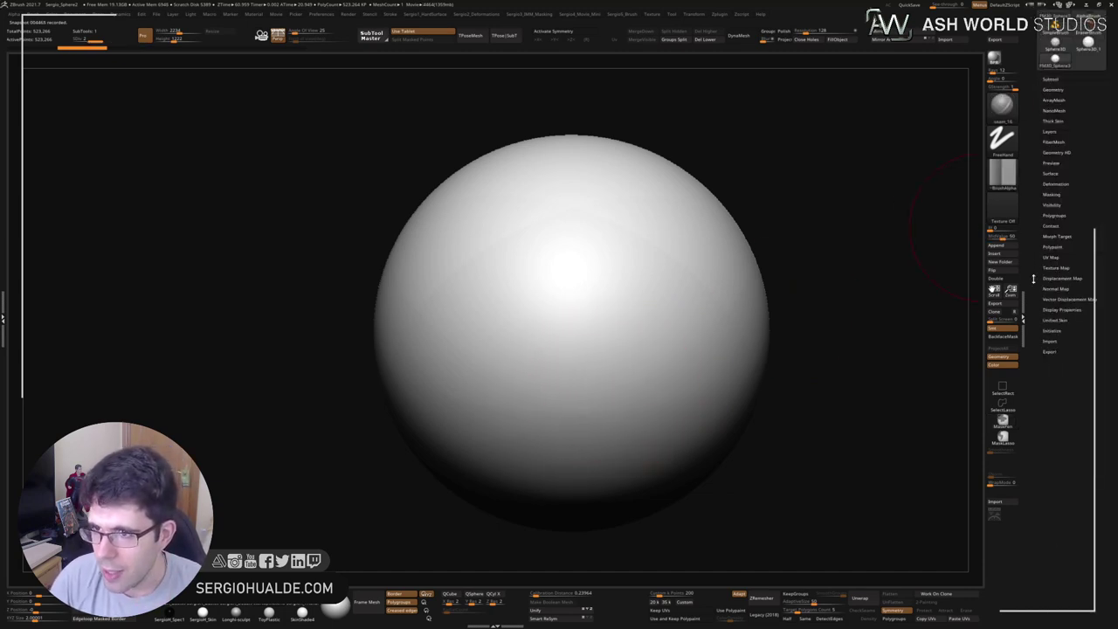
left_click(1064, 234)
left_click(1053, 244)
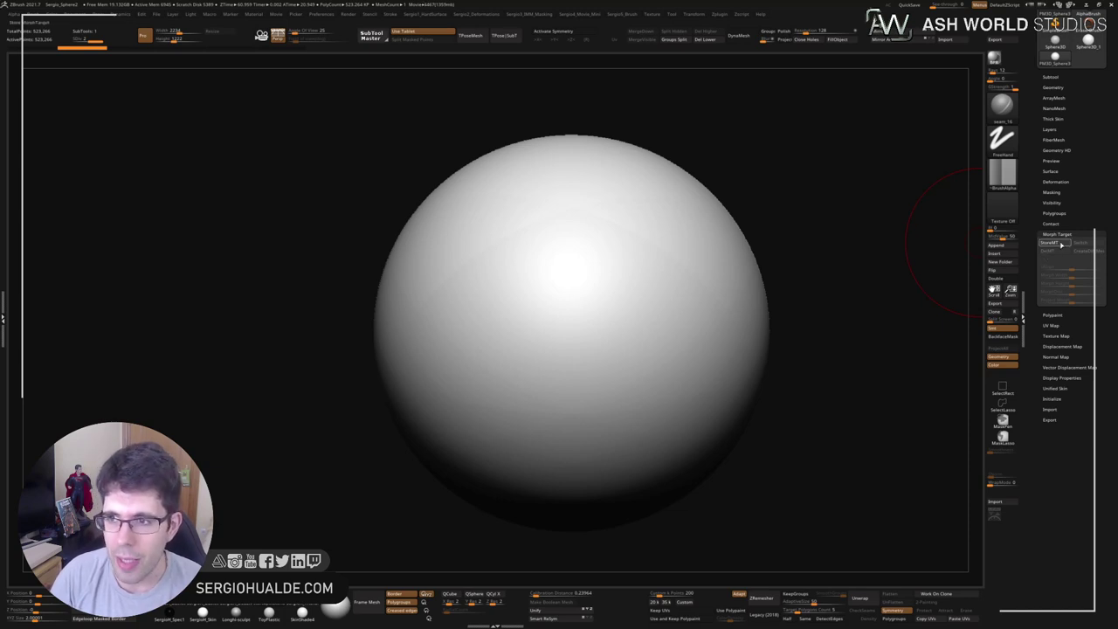
left_click(1059, 244)
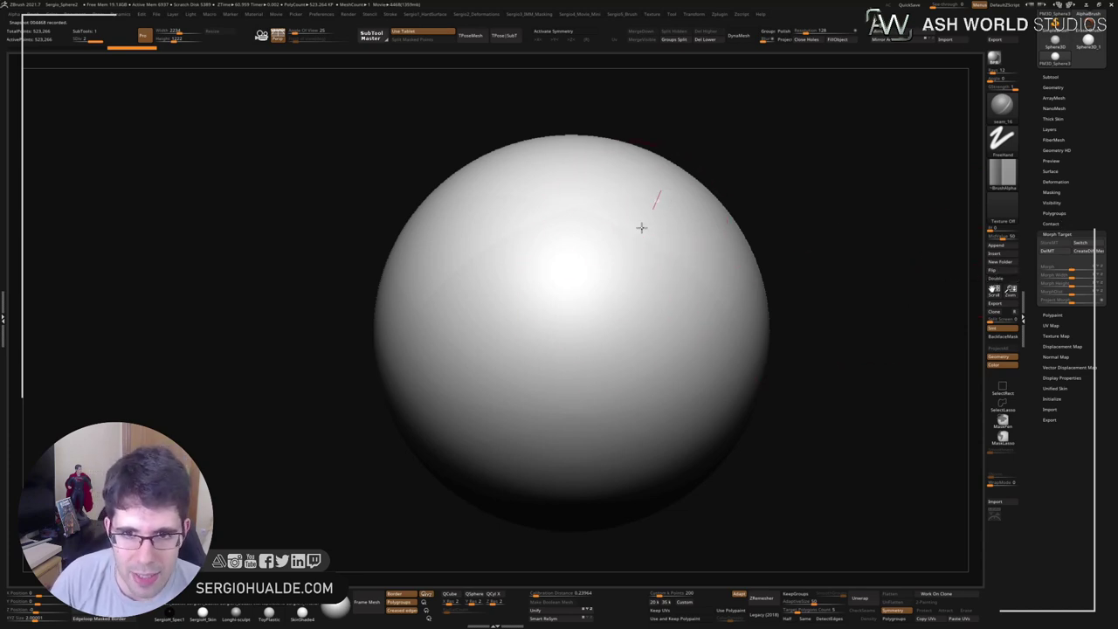
Carve two diagonal creases that cross on the sphere's front, redoing stray strokes.
left_click_drag(641, 227, 512, 399)
key("ctrl+z")
mouse_move(717, 267)
left_mouse_down()
mouse_move(599, 409)
mouse_move(537, 462)
left_mouse_up()
left_click_drag(568, 419, 474, 249)
key("ctrl+z")
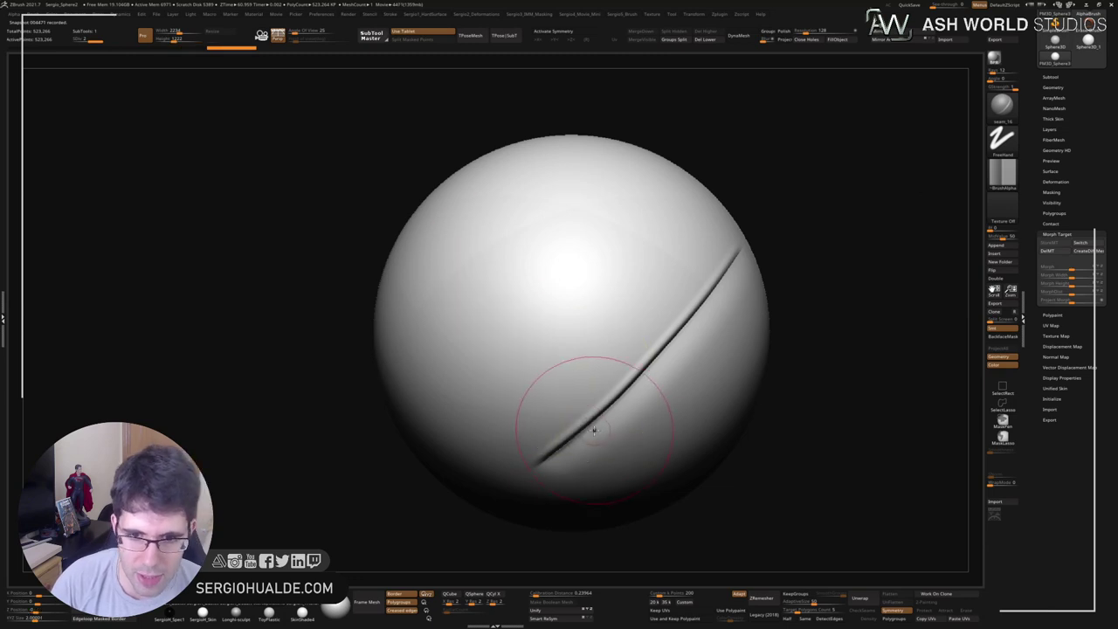
left_click_drag(594, 429, 476, 245)
mouse_move(589, 379)
right_mouse_down("alt")
mouse_move(596, 323)
mouse_move(603, 350)
right_mouse_up("alt")
right_click_drag(611, 311, 574, 309, "ctrl")
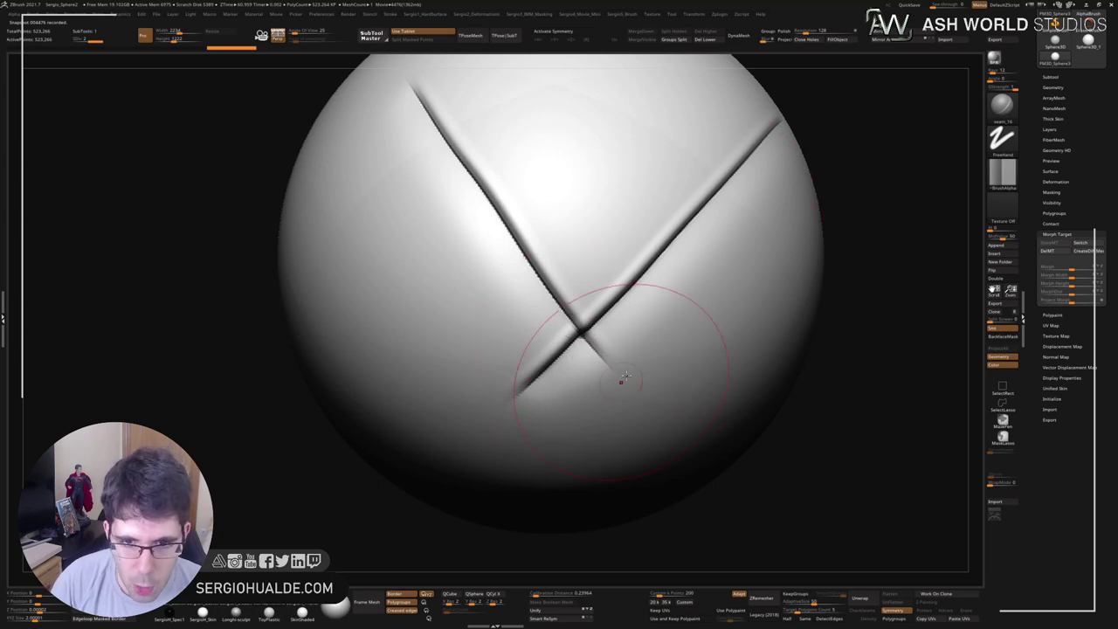
Use the Morph brush to erase the crease tails and the bump below their intersection.
left_click(1003, 105)
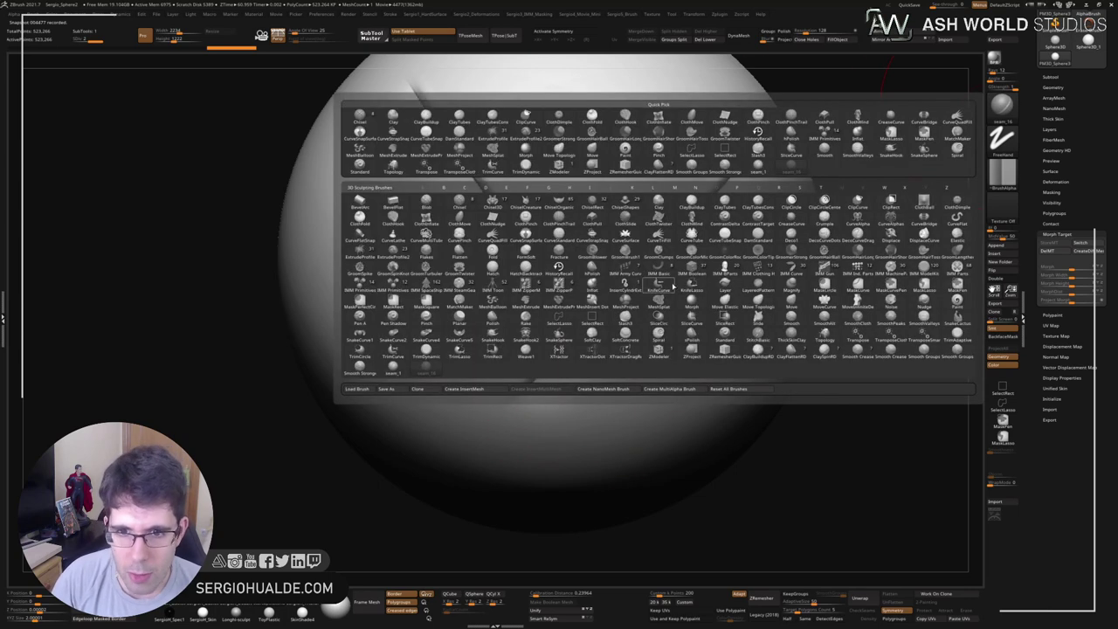
key("m")
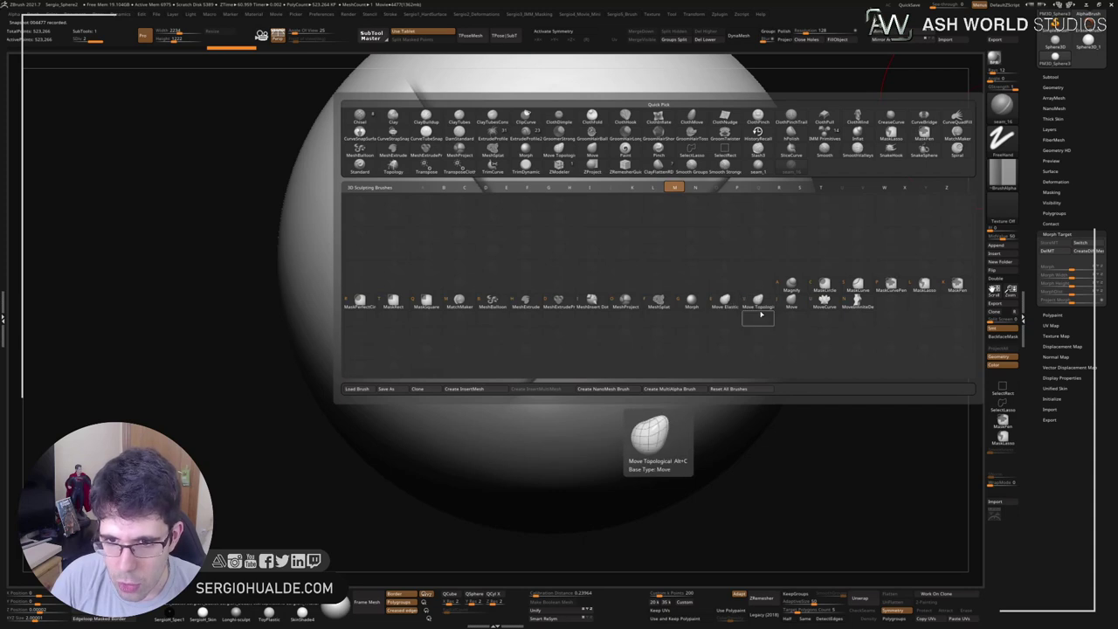
left_click(690, 301)
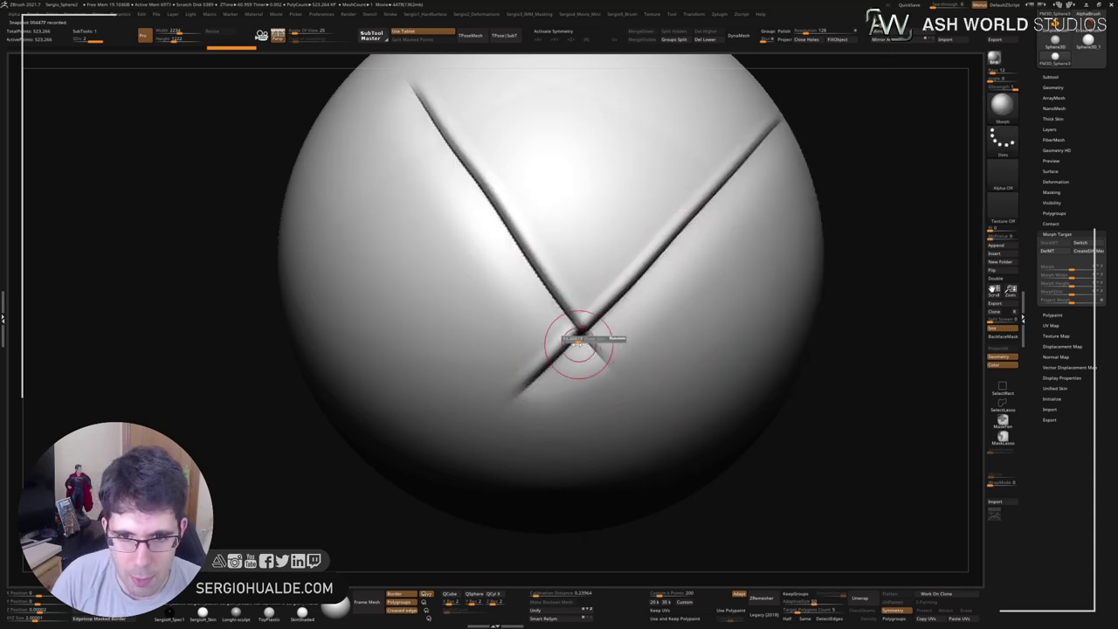
mouse_move(621, 363)
left_mouse_down()
mouse_move(591, 375)
mouse_move(603, 337)
mouse_move(578, 358)
mouse_move(668, 281)
left_mouse_up()
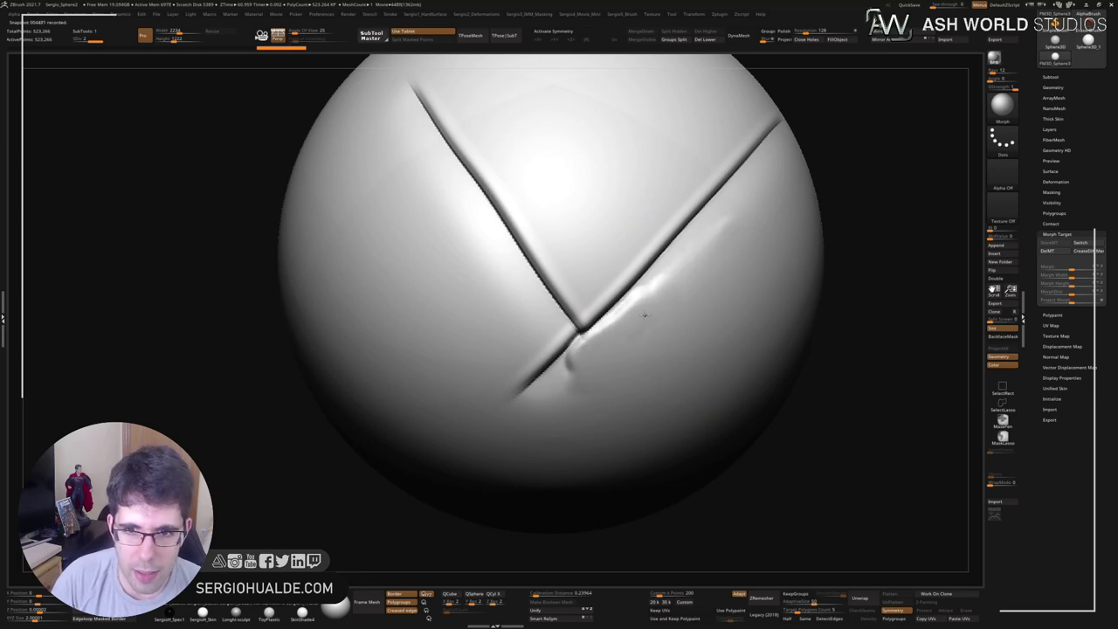
mouse_move(644, 320)
left_mouse_down()
mouse_move(666, 260)
mouse_move(679, 257)
mouse_move(665, 346)
mouse_move(656, 341)
left_mouse_up()
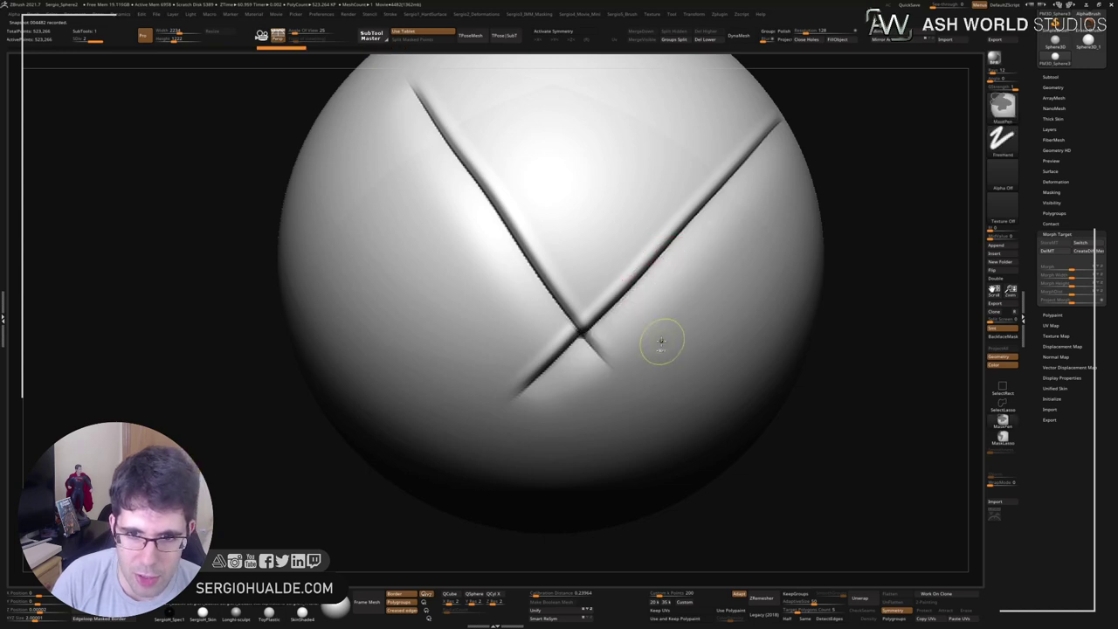
left_click_drag(603, 384, 565, 386)
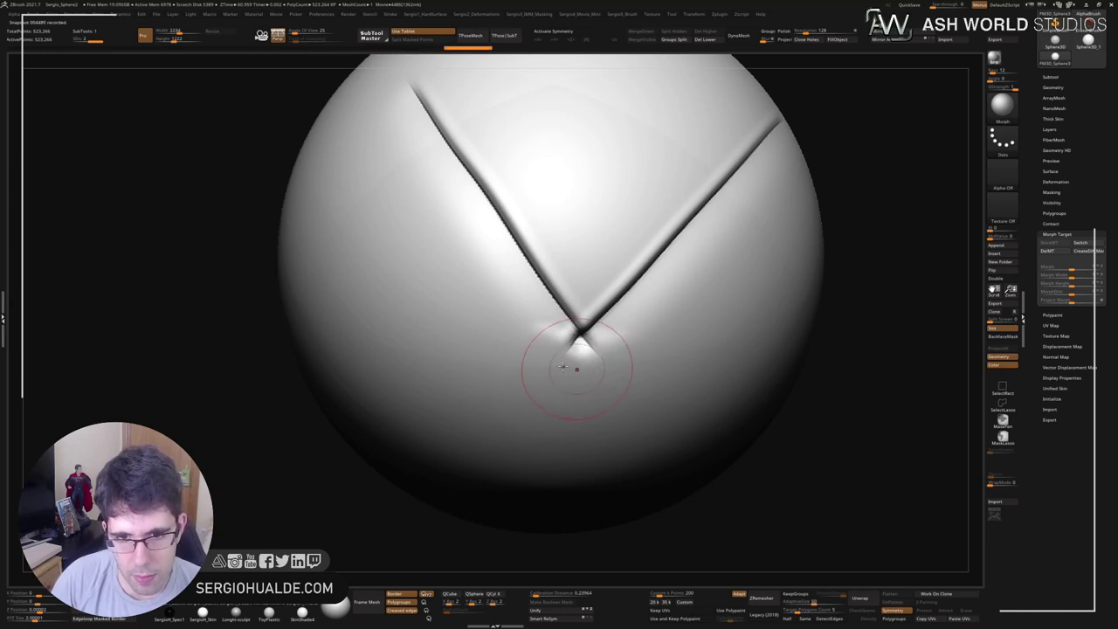
left_click_drag(564, 366, 600, 373)
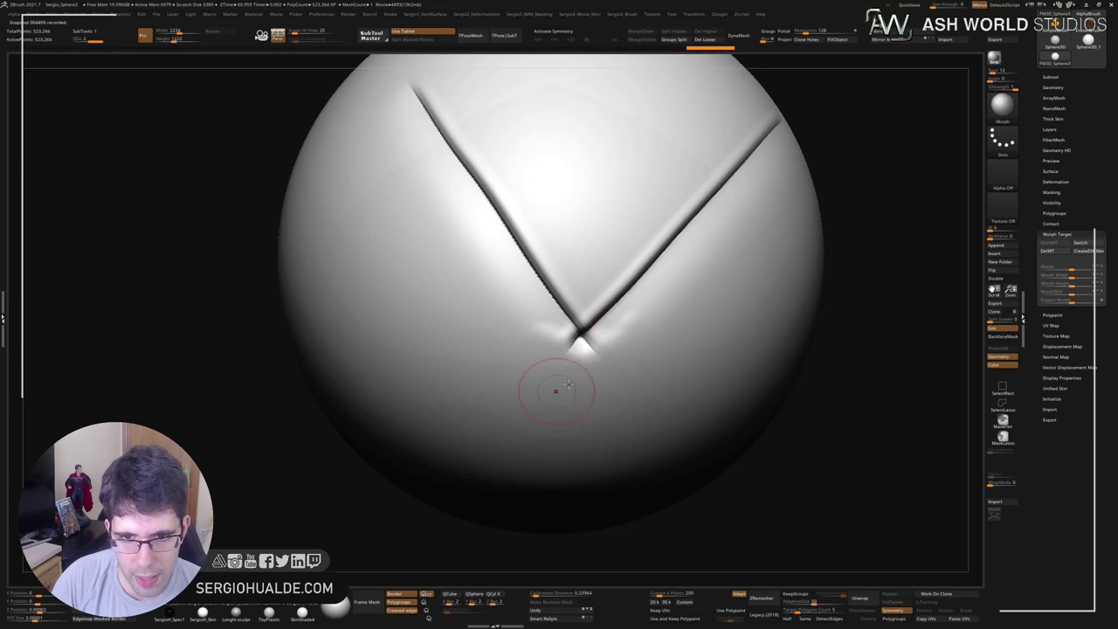
key("s")
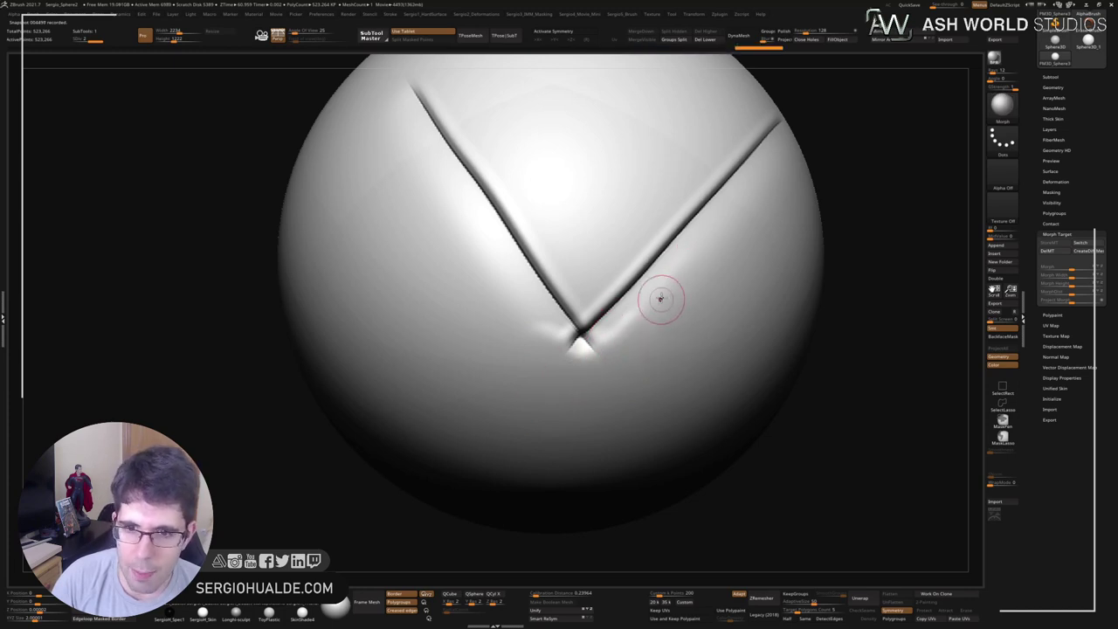
key("shift")
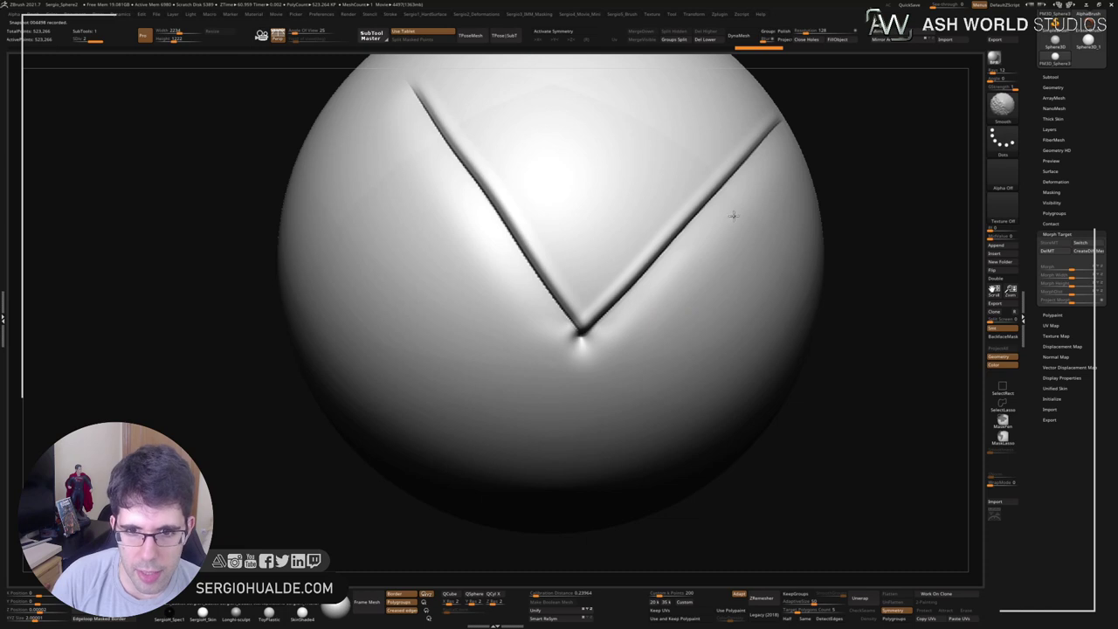
mouse_move(733, 215)
right_mouse_down("ctrl")
mouse_move(604, 349)
mouse_move(604, 377)
mouse_move(631, 332)
right_mouse_up("ctrl")
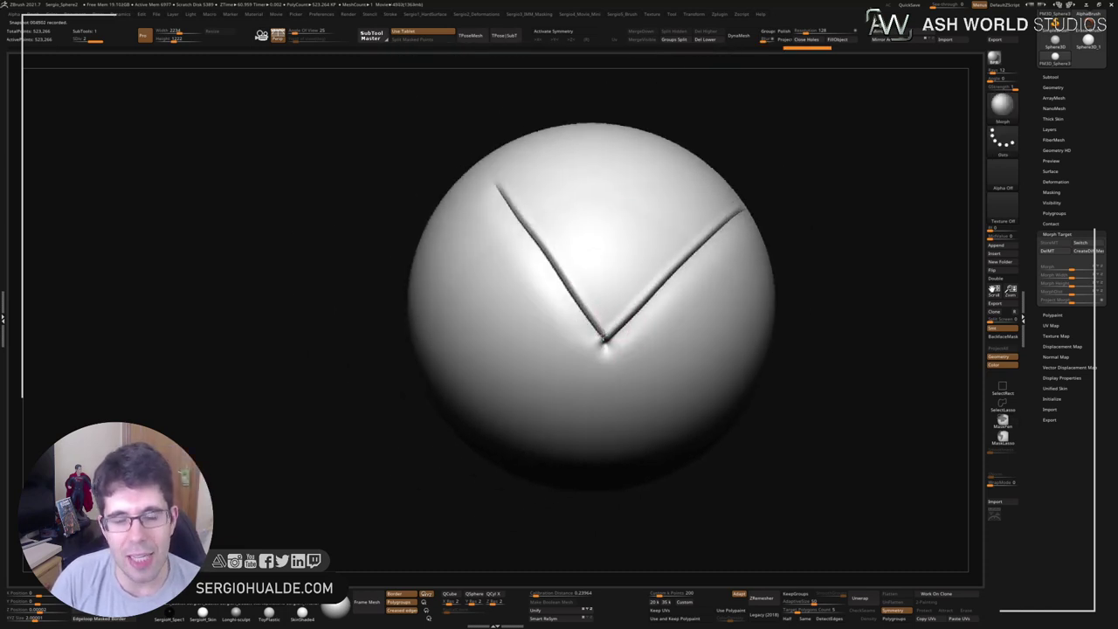
Smooth the tip of the V groove and orbit to check it from several angles.
mouse_move(618, 268)
right_mouse_down()
mouse_move(612, 315)
mouse_move(629, 337)
mouse_move(604, 337)
mouse_move(618, 341)
mouse_move(606, 341)
mouse_move(594, 428)
mouse_move(606, 335)
mouse_move(628, 353)
right_mouse_up()
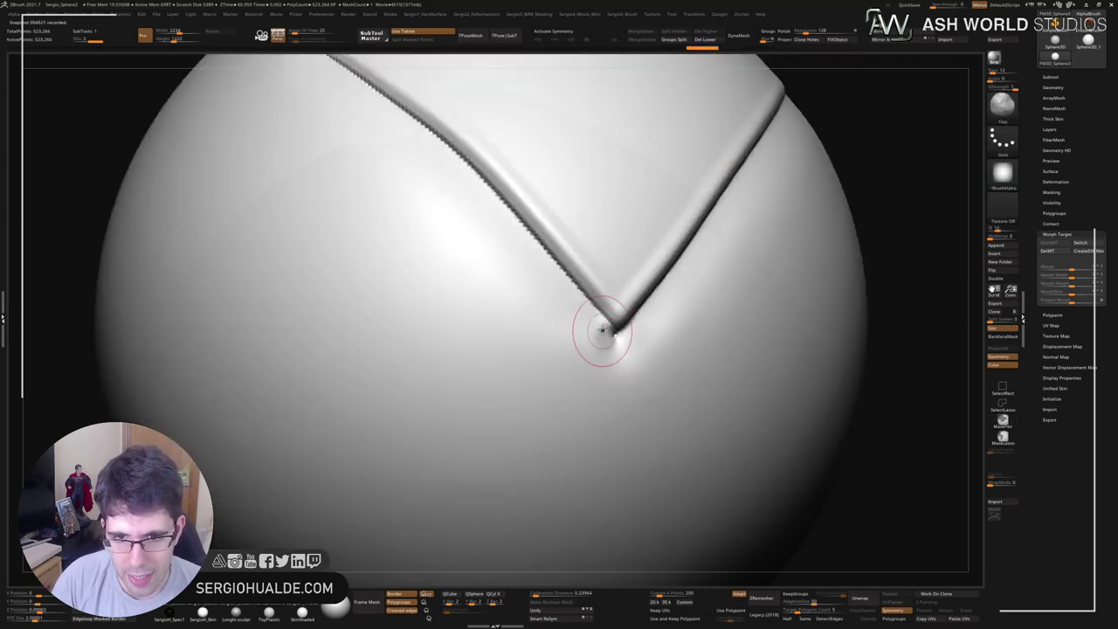
key("shift")
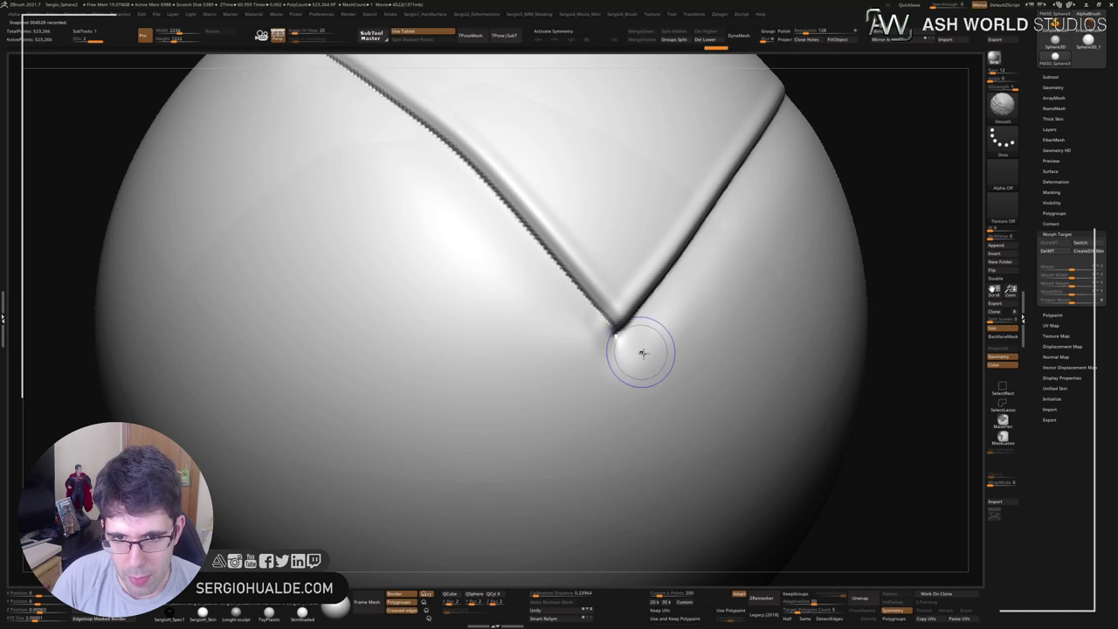
right_click_drag(643, 353, 635, 347)
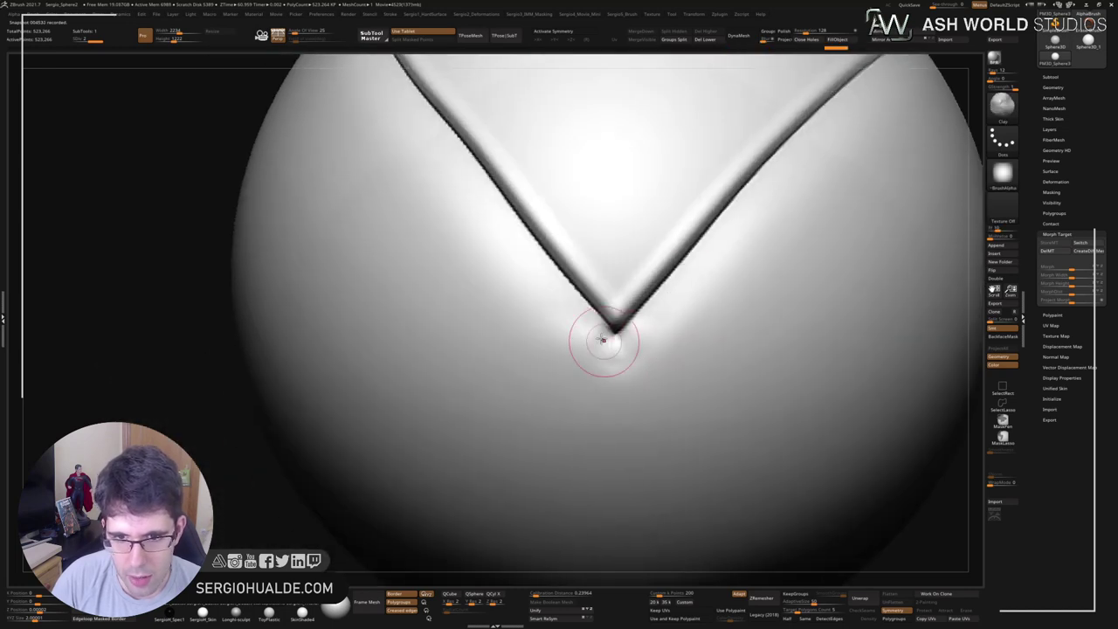
key("shift")
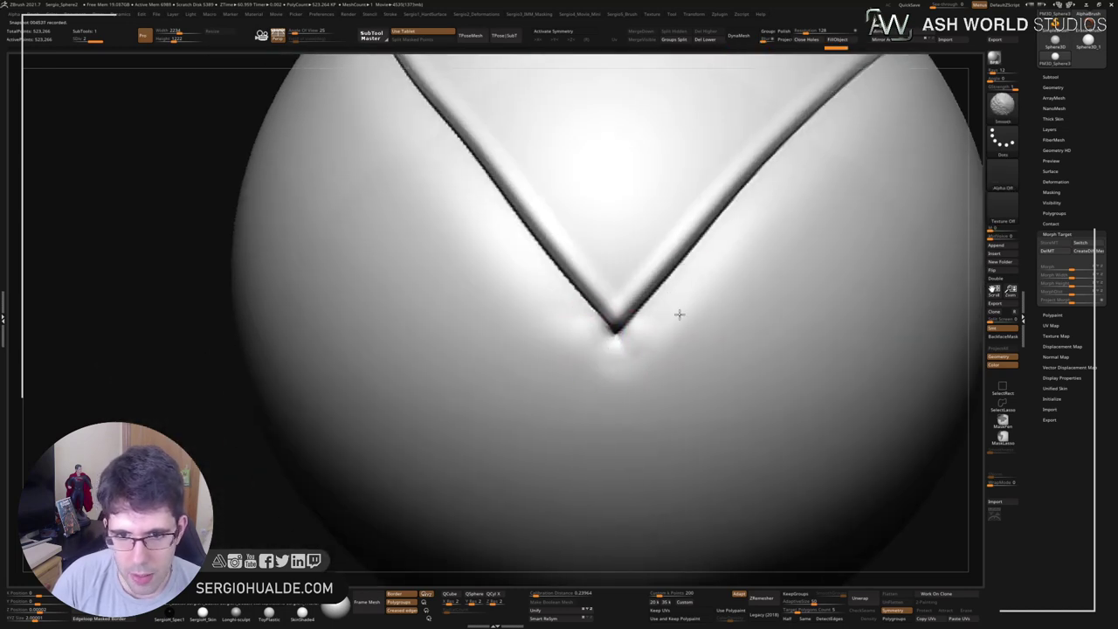
mouse_move(694, 290)
right_mouse_down("ctrl")
mouse_move(670, 210)
mouse_move(641, 392)
mouse_move(614, 363)
mouse_move(626, 364)
mouse_move(627, 389)
mouse_move(592, 370)
mouse_move(602, 375)
right_mouse_up("ctrl")
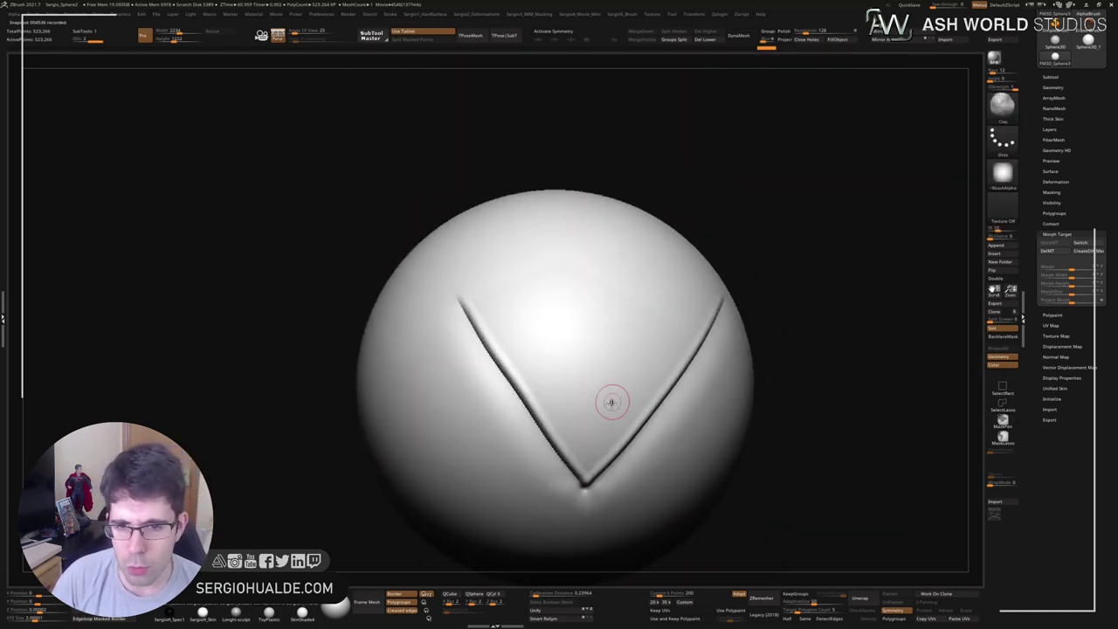
right_click_drag(604, 464, 593, 415)
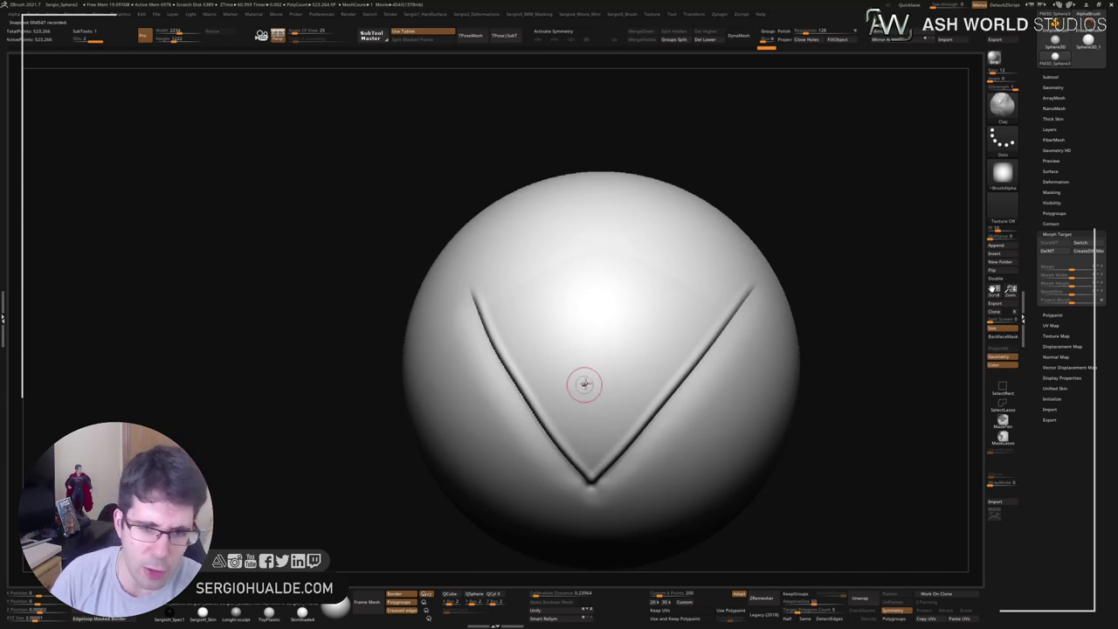
right_click_drag(599, 358, 544, 407)
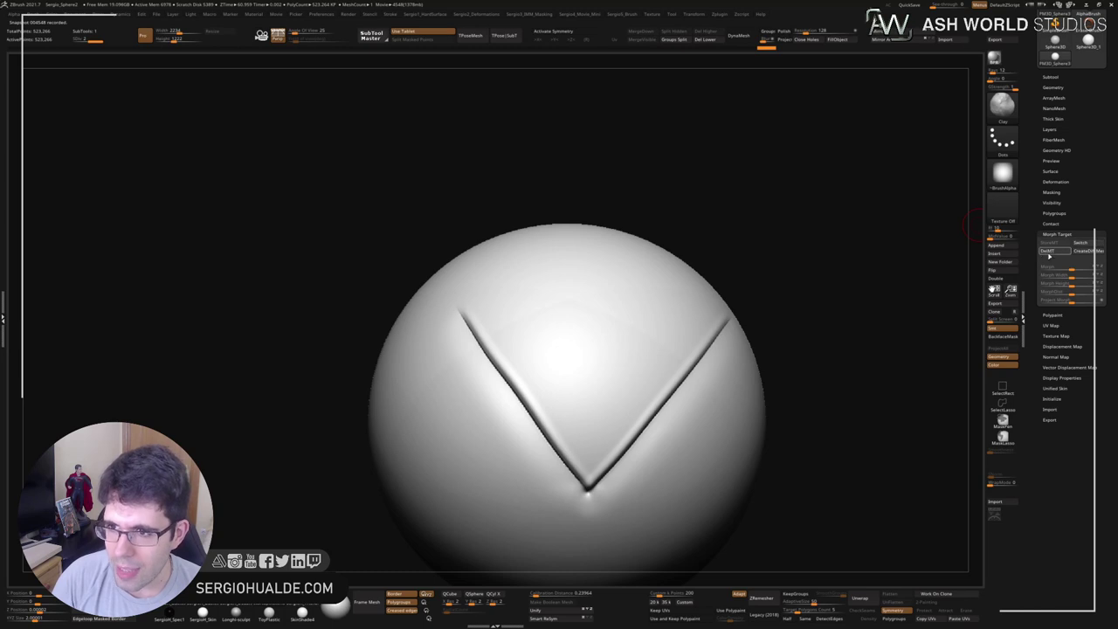
Replace the old morph target with one of the current V-crease sculpt and show the alphas.
left_click(1051, 252)
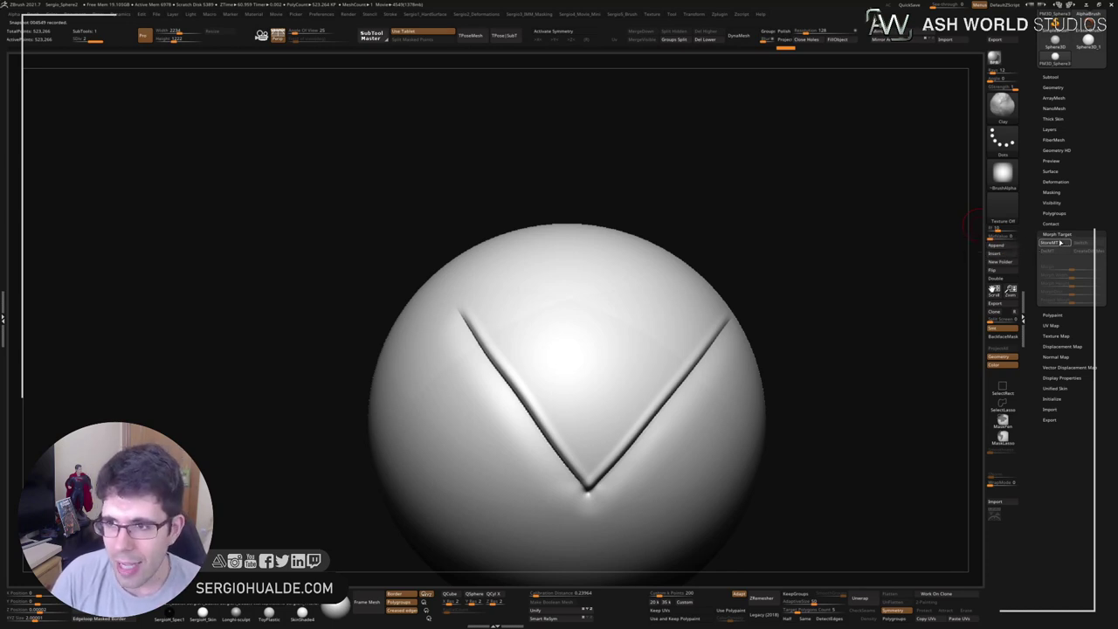
left_click(1057, 246)
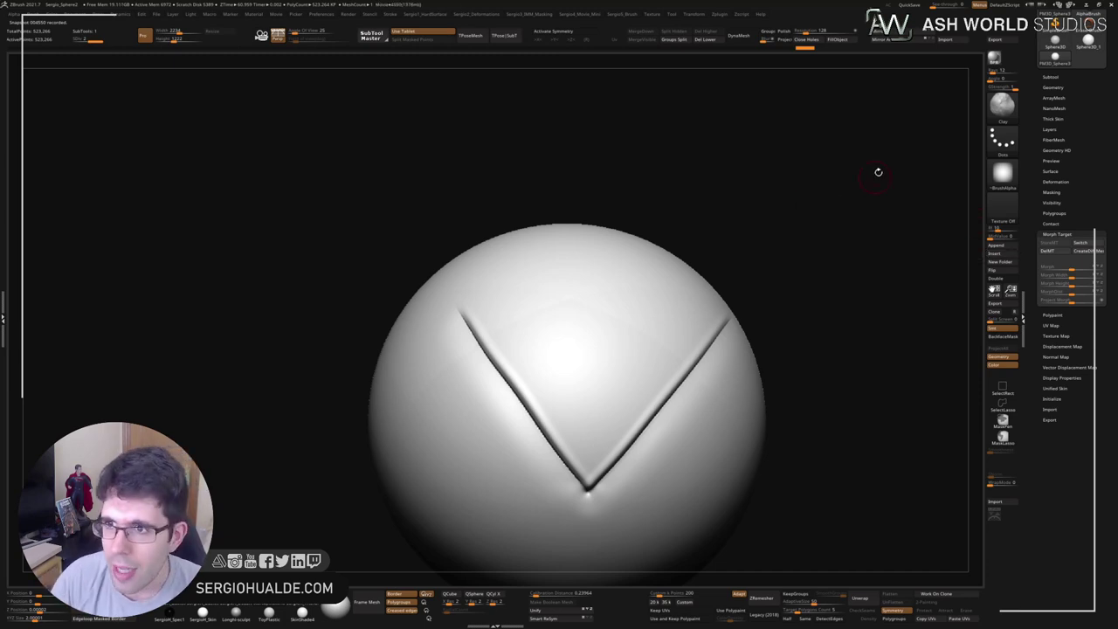
left_click(1002, 140)
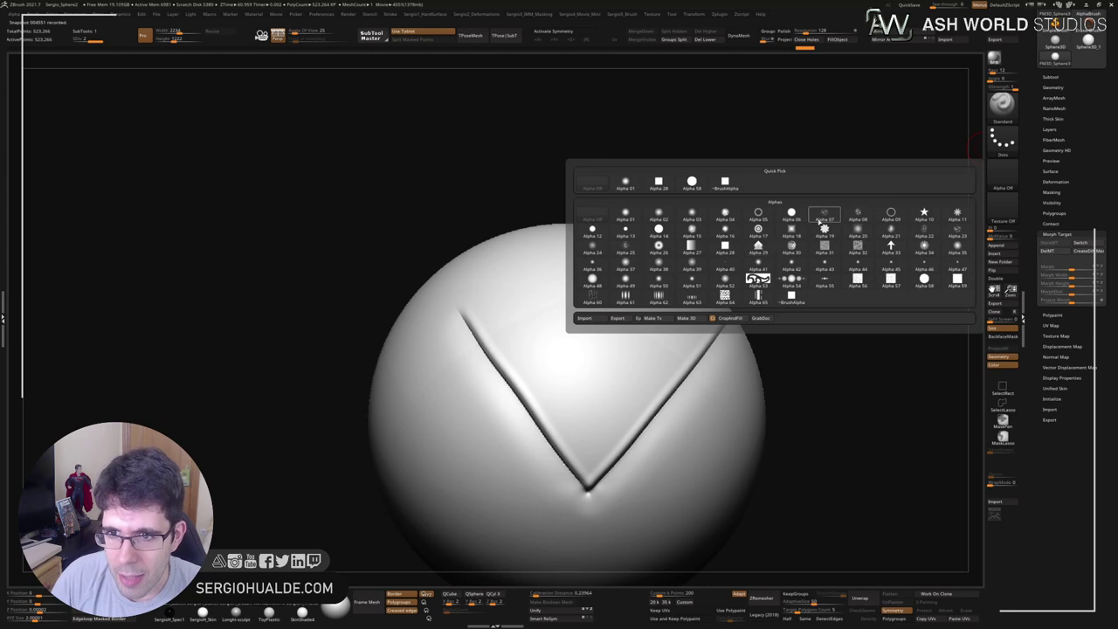
Stamp bumpy Alpha 07 texture inside the V crease, redoing a test stroke, and inspect it.
left_click(824, 215)
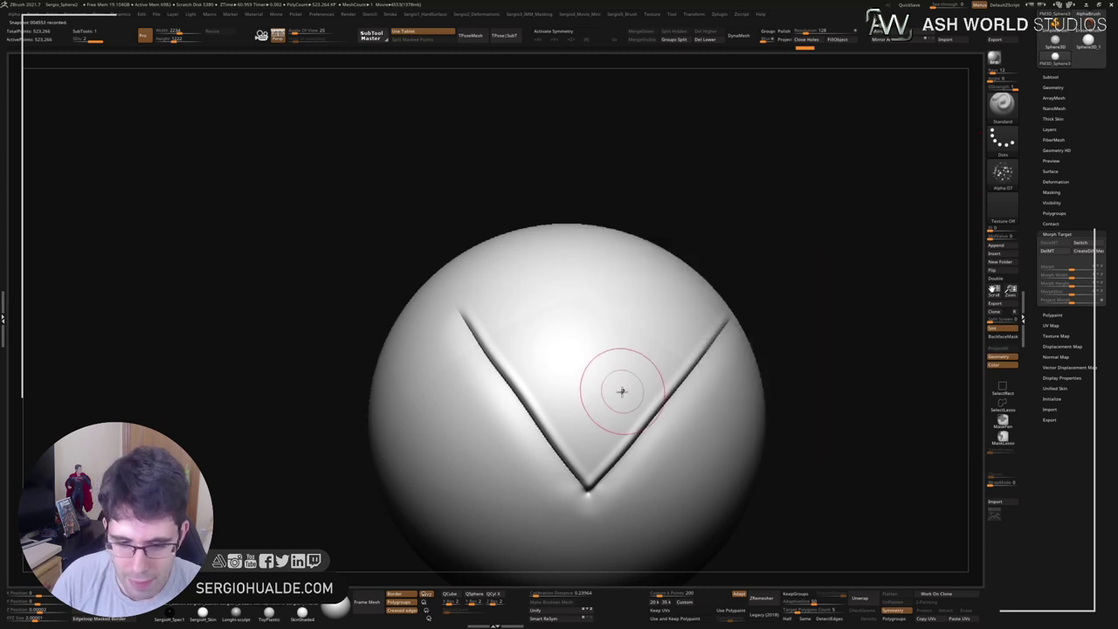
key("space")
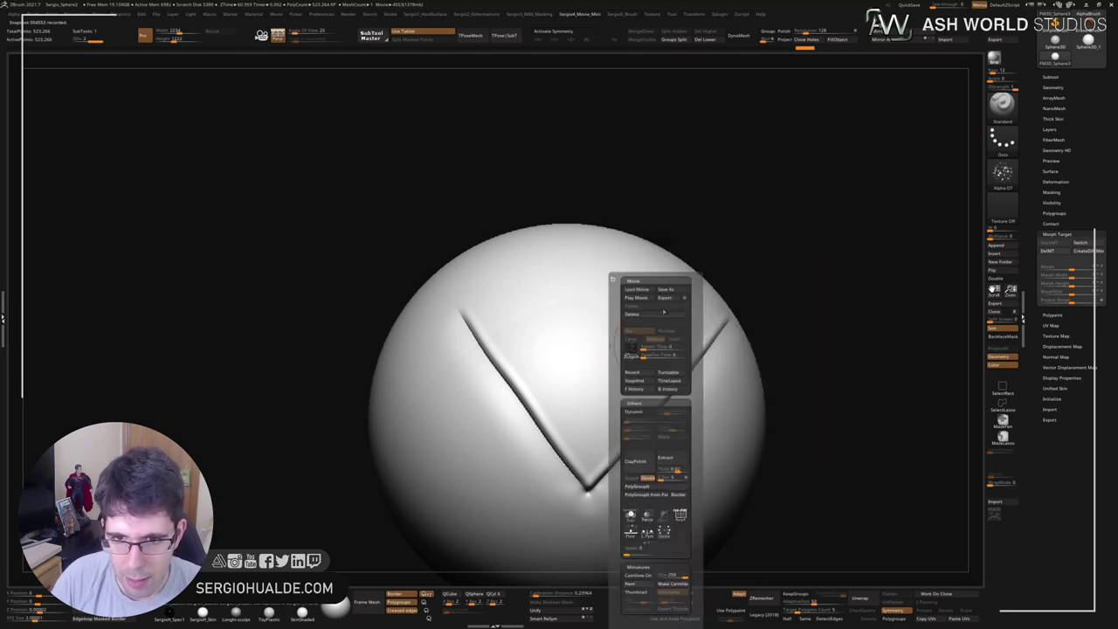
right_click_drag(647, 392, 644, 370)
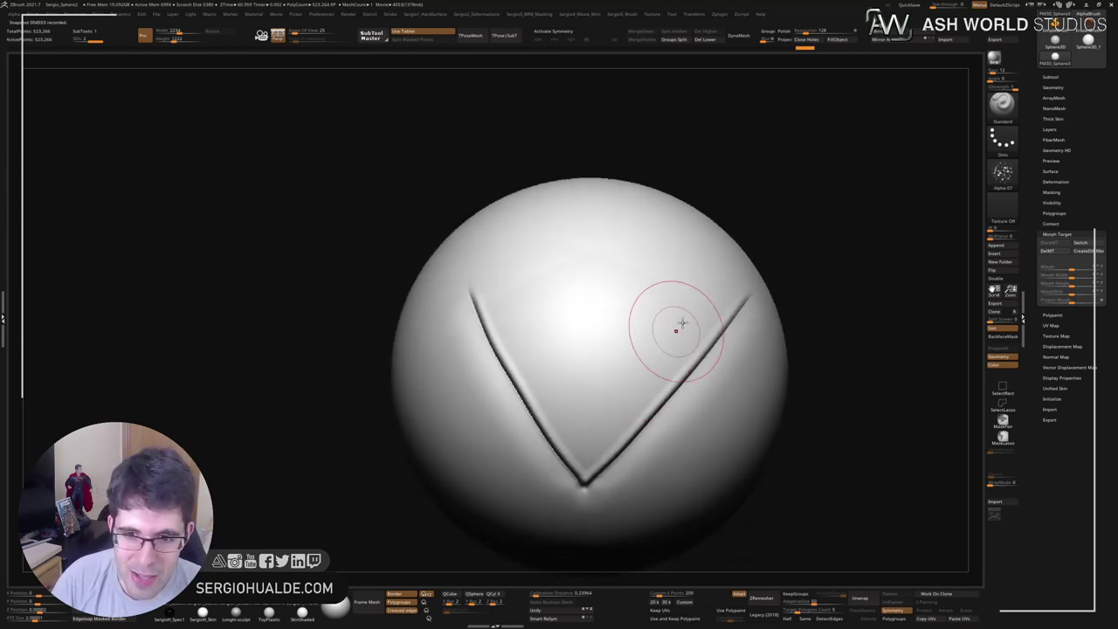
left_click_drag(676, 331, 576, 443)
key("ctrl+z")
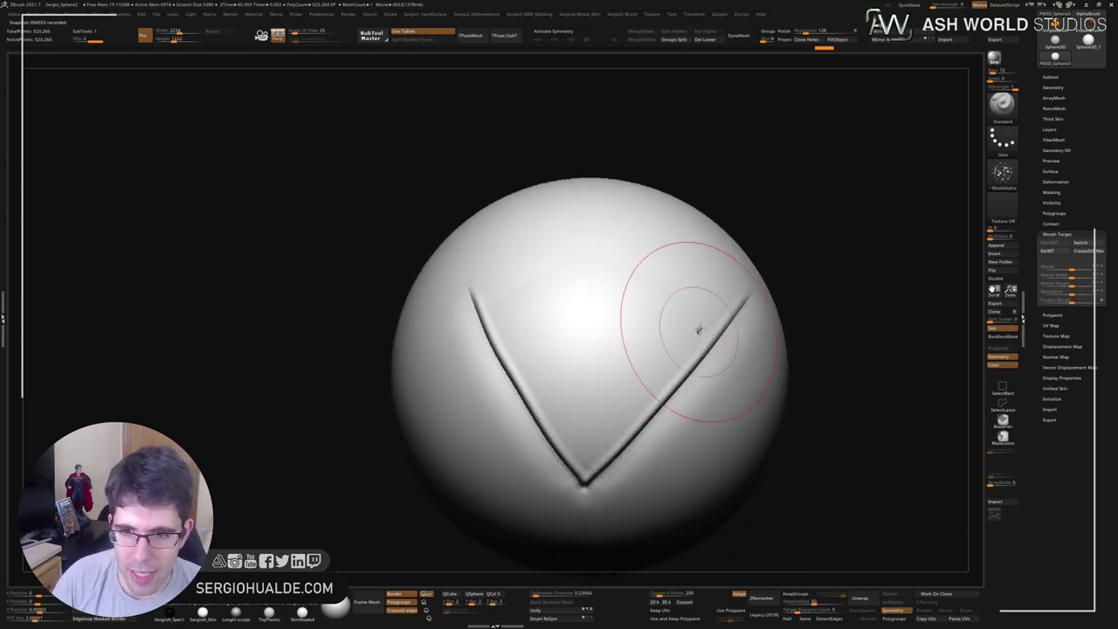
mouse_move(699, 331)
left_mouse_down()
mouse_move(612, 437)
mouse_move(716, 350)
mouse_move(577, 297)
mouse_move(475, 346)
mouse_move(489, 271)
mouse_move(734, 323)
mouse_move(647, 436)
mouse_move(577, 471)
left_mouse_up()
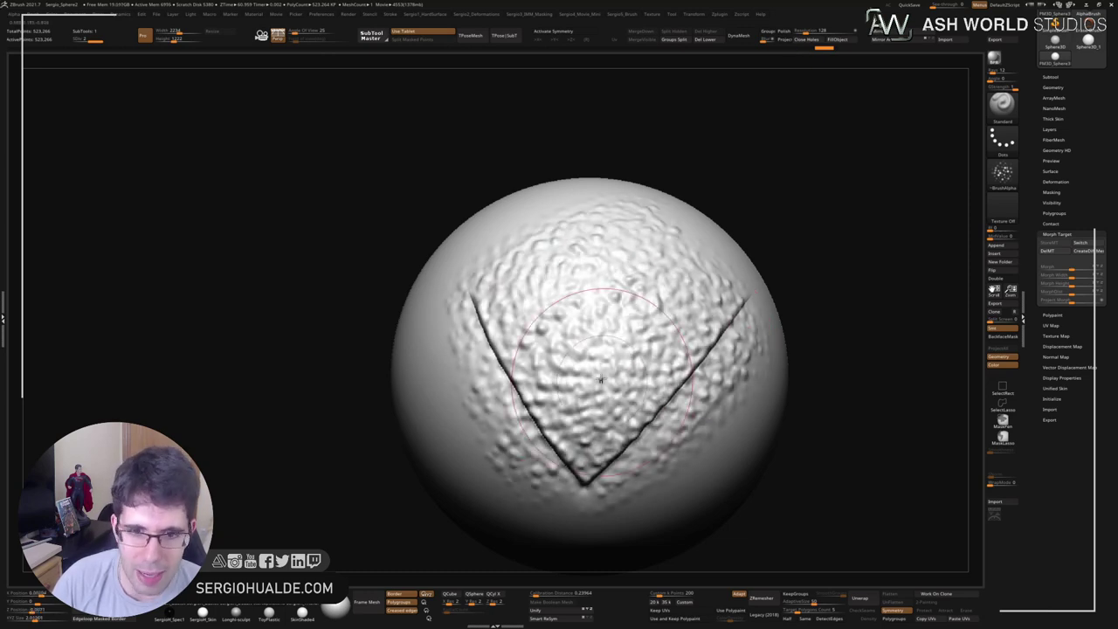
mouse_move(602, 381)
right_mouse_down()
mouse_move(699, 376)
mouse_move(568, 350)
mouse_move(449, 299)
right_mouse_up()
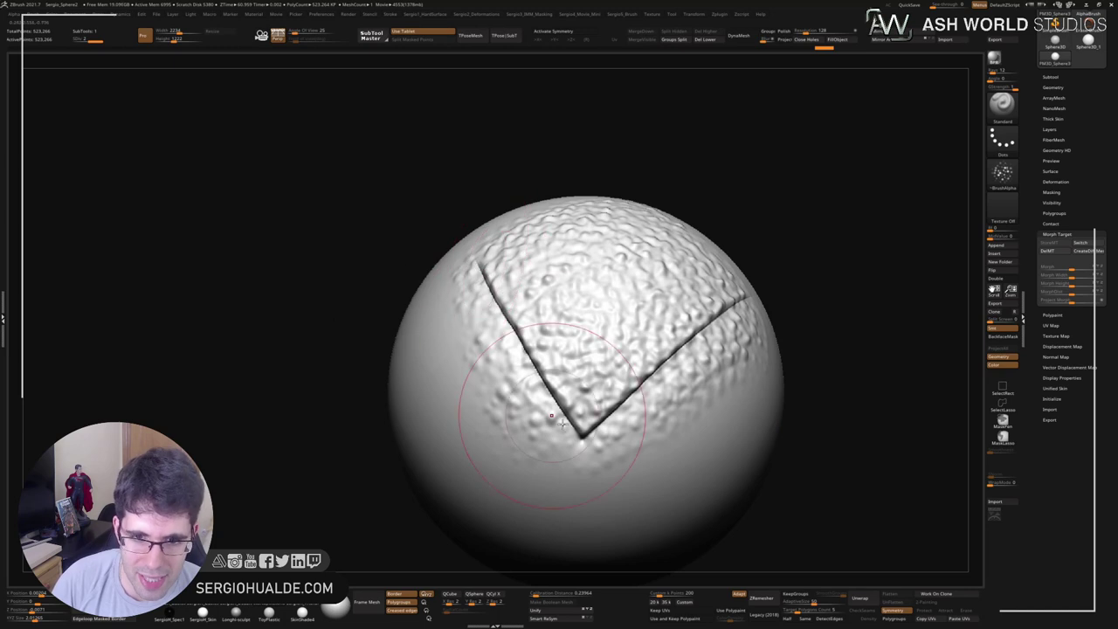
mouse_move(661, 374)
right_mouse_down()
mouse_move(627, 356)
mouse_move(665, 340)
mouse_move(761, 187)
right_mouse_up()
key("b")
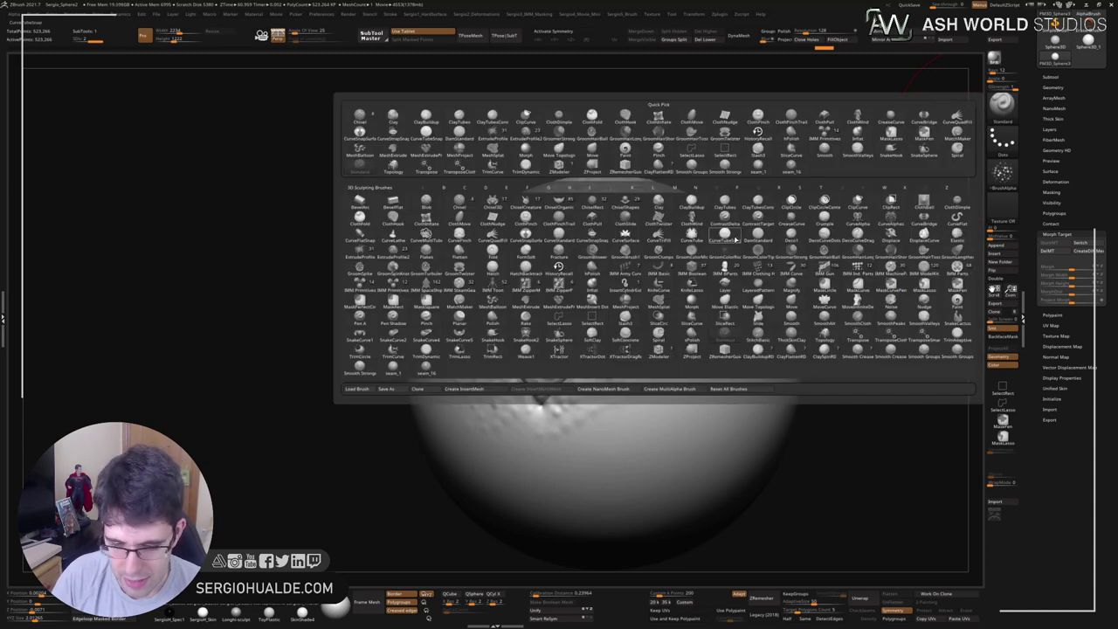
Switch to the Morph brush and erase the texture spilling below the diagonal crease.
left_click(691, 308)
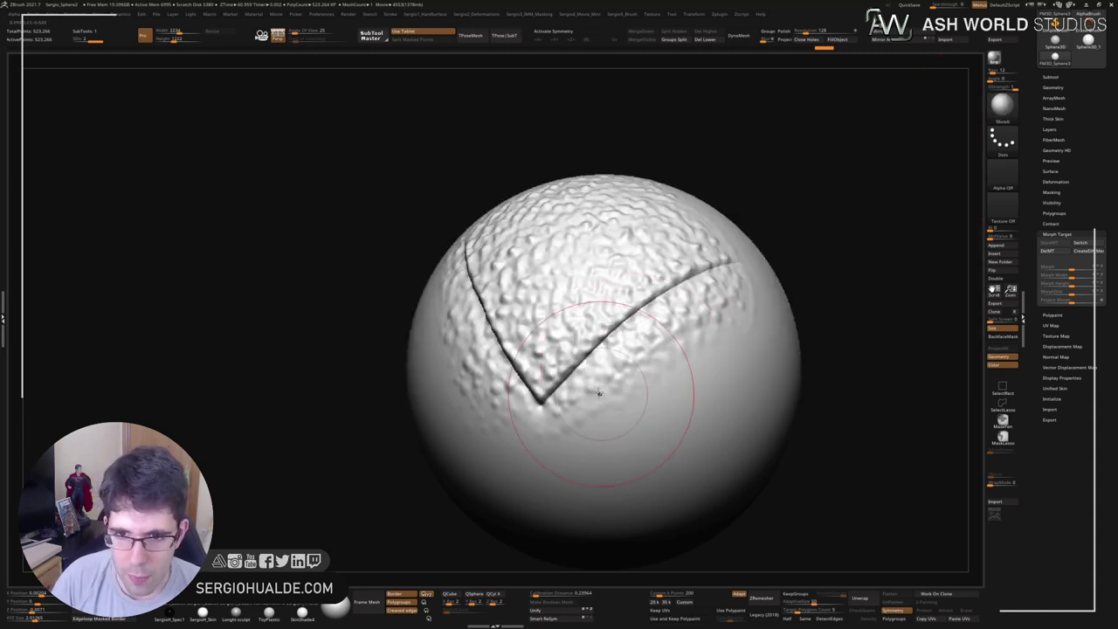
scroll(603, 389, "up", 2)
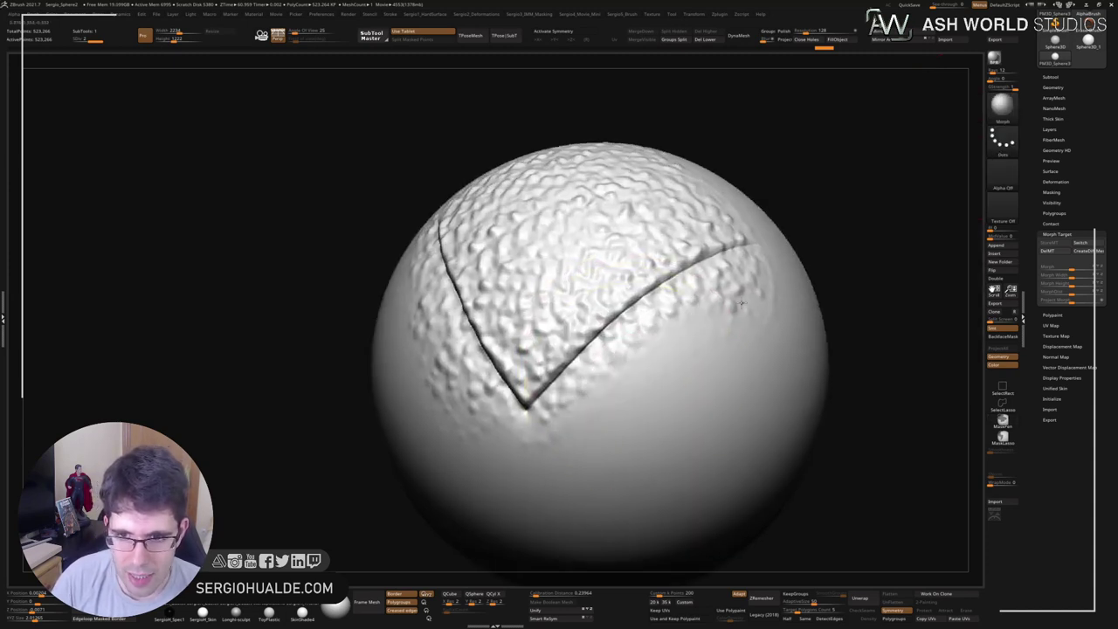
right_click_drag(791, 312, 771, 315)
left_click_drag(771, 259, 629, 350)
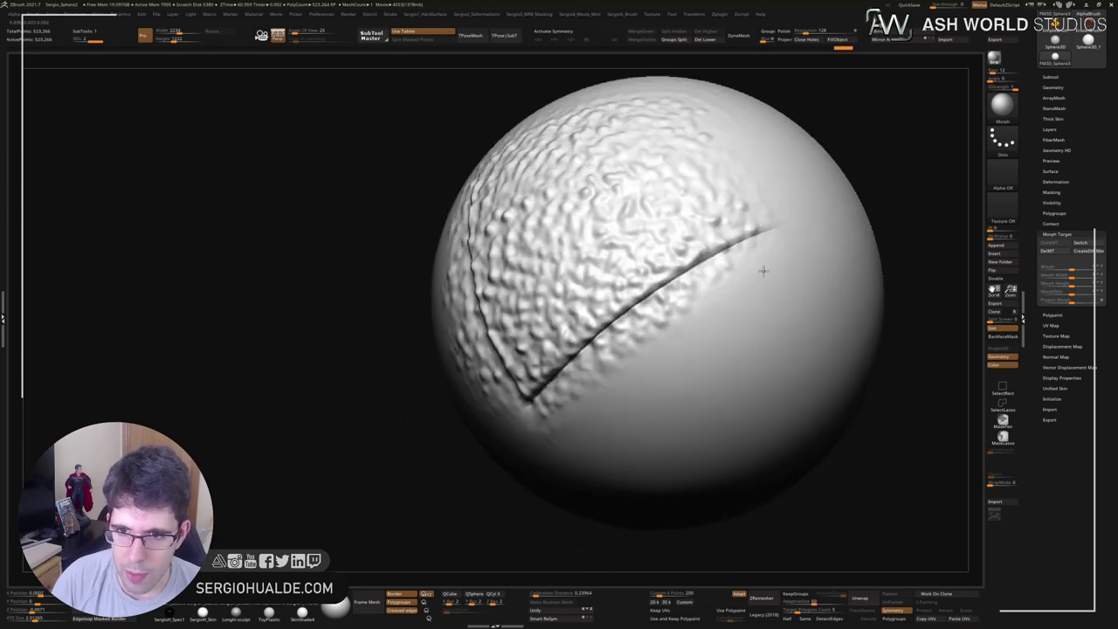
left_click_drag(729, 279, 596, 390)
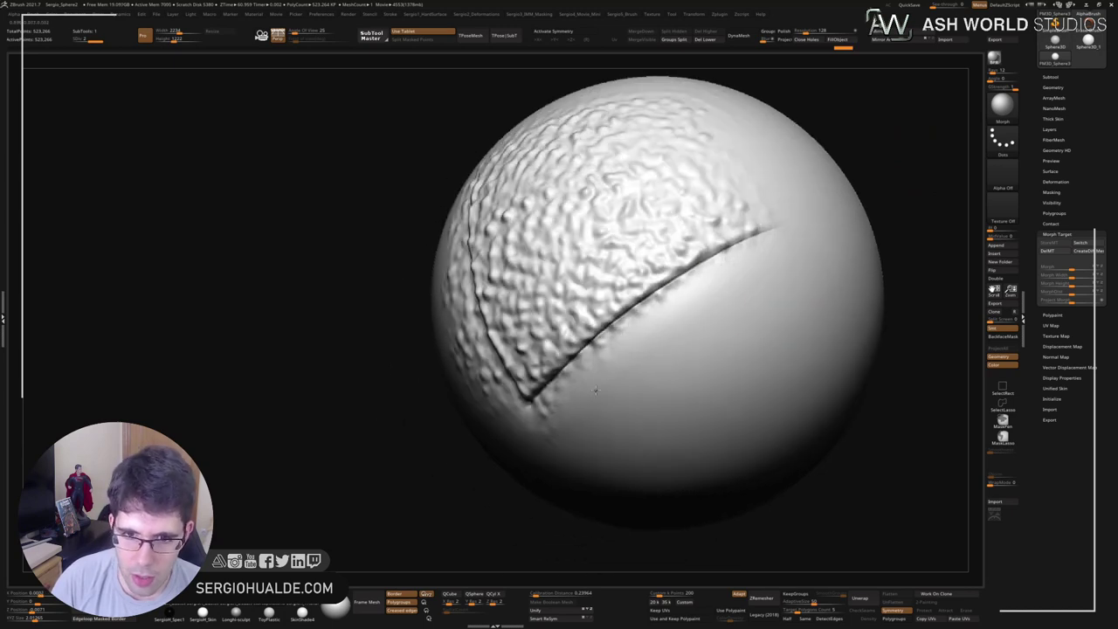
Restore smooth skin along the textured patch's lower edge, removing stray texture.
right_click_drag(555, 431, 576, 395)
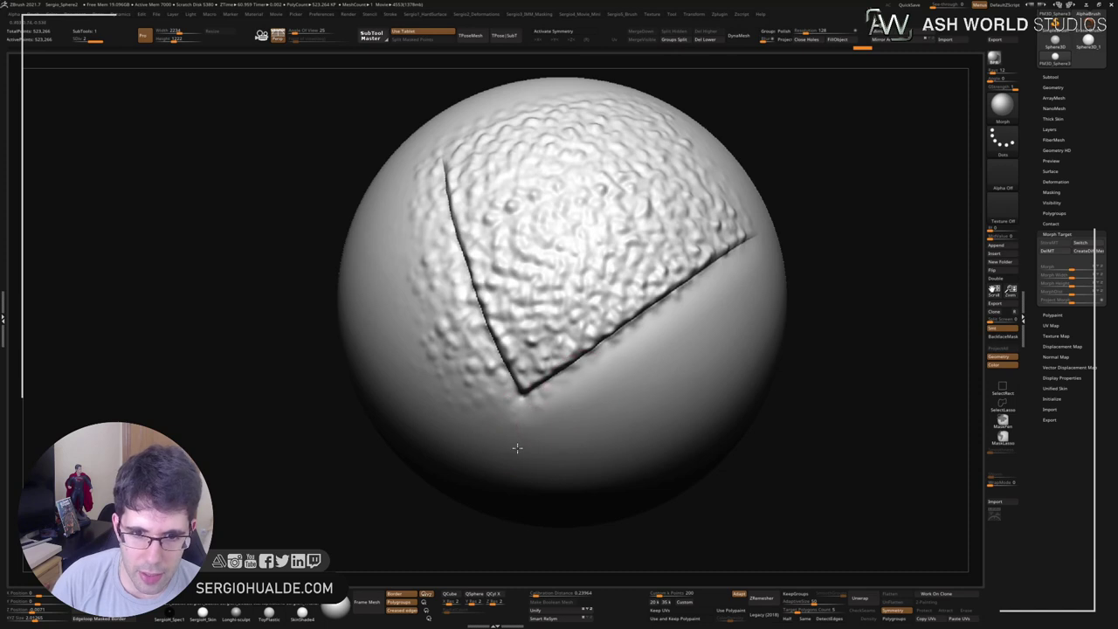
right_click_drag(690, 321, 474, 411)
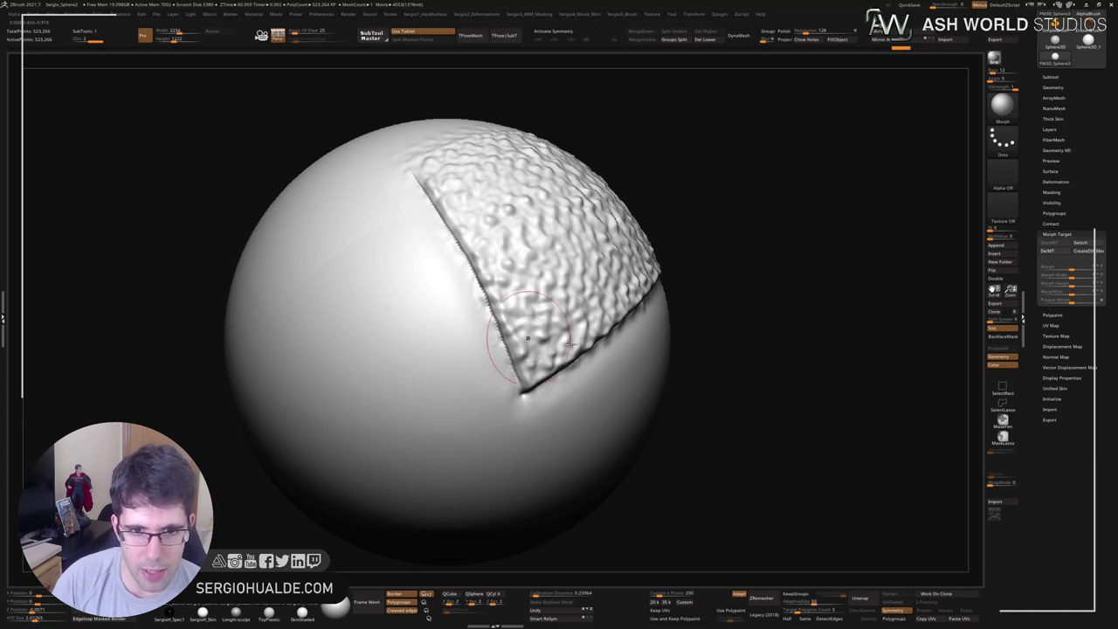
right_click_drag(525, 302, 612, 374)
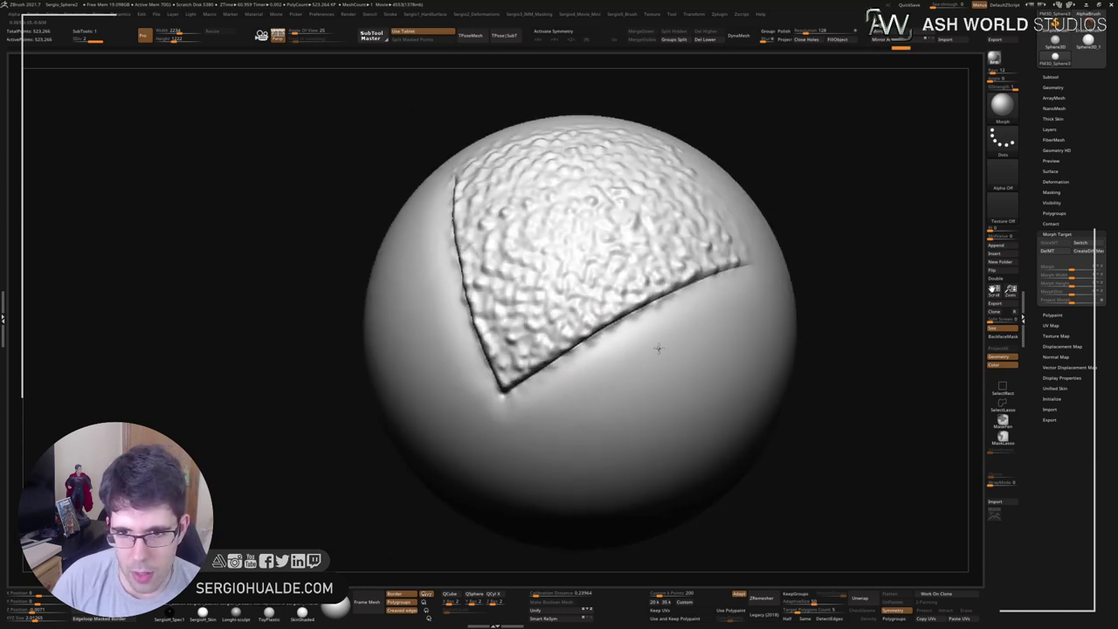
right_click_drag(602, 315, 599, 370, "alt")
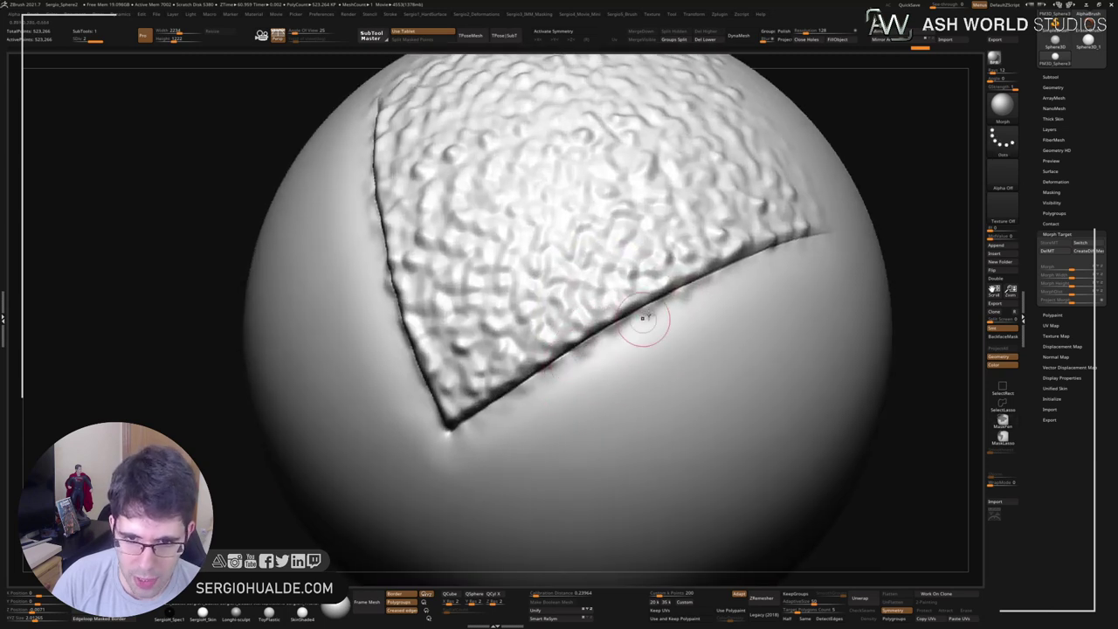
mouse_move(644, 319)
right_mouse_down()
mouse_move(597, 343)
mouse_move(552, 314)
right_mouse_up()
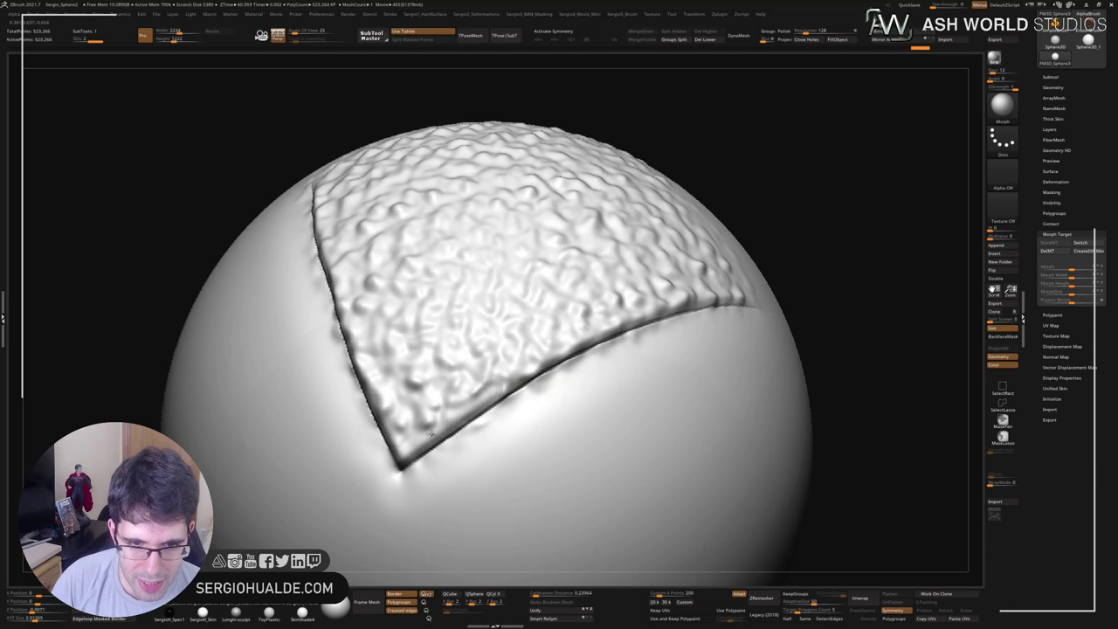
left_click_drag(489, 395, 423, 441)
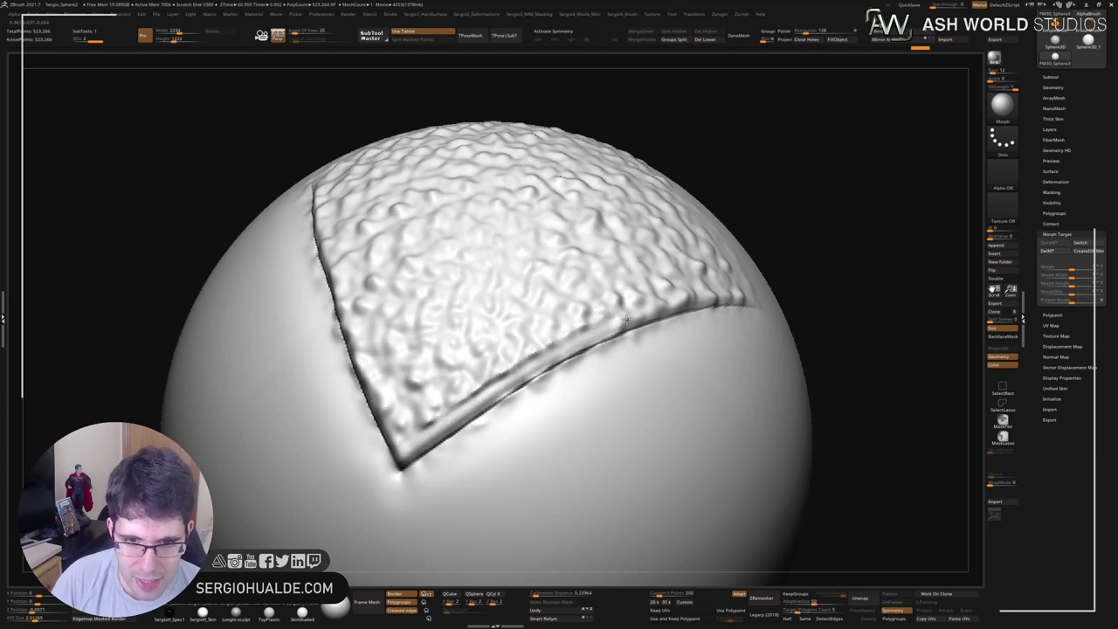
mouse_move(522, 374)
left_mouse_down()
mouse_move(628, 320)
mouse_move(444, 448)
left_mouse_up()
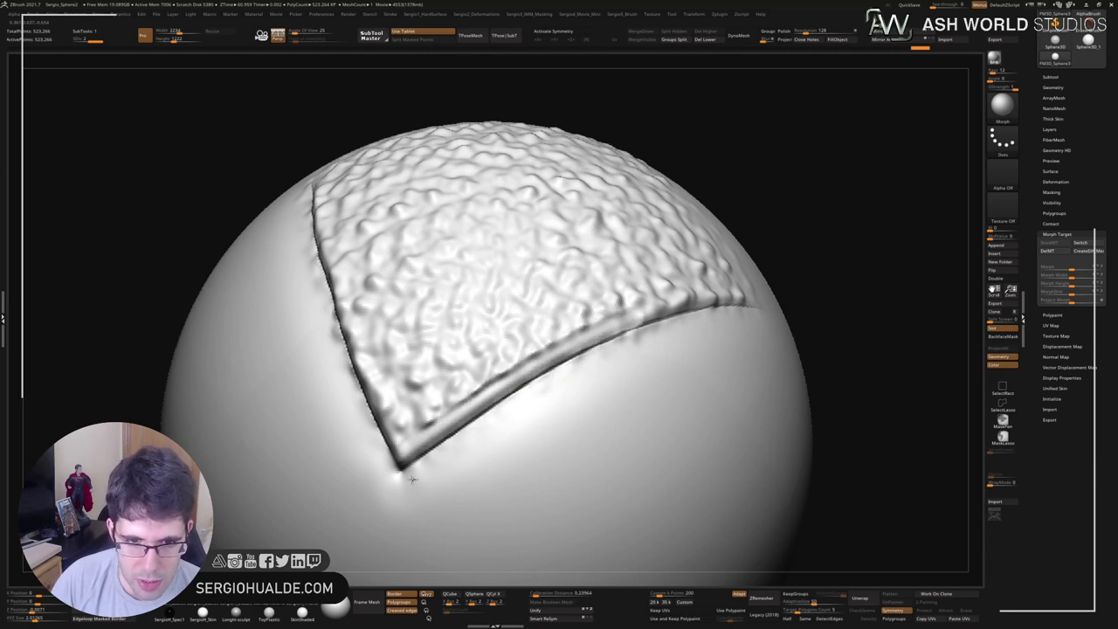
right_click_drag(514, 428, 491, 335)
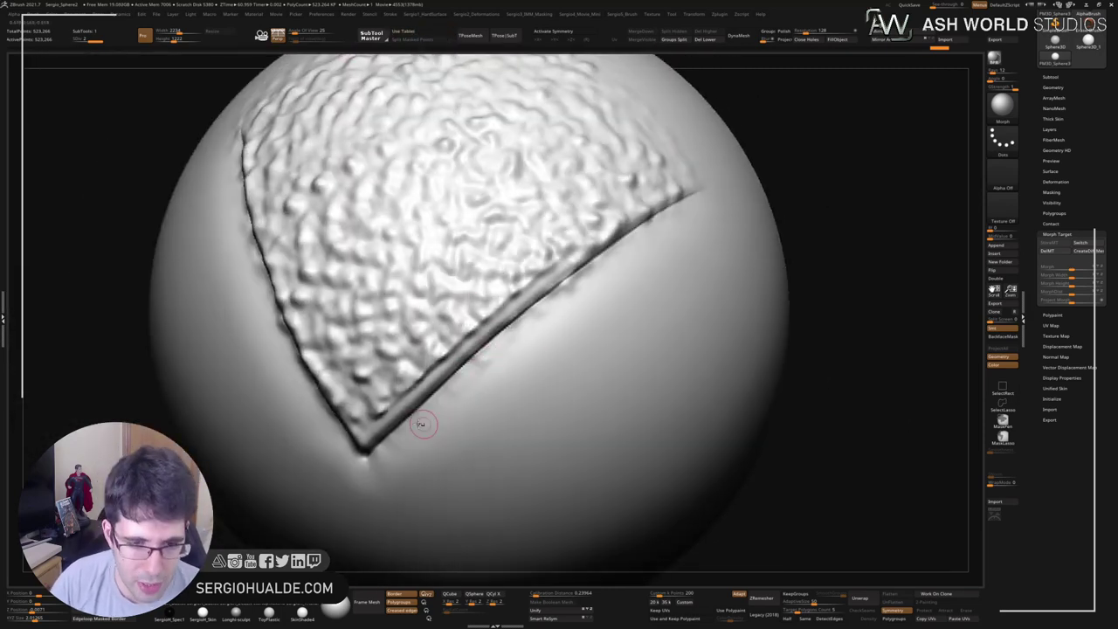
Smooth the crease along the textured patch's lower edge.
right_click_drag(425, 425, 426, 411)
right_click(425, 410)
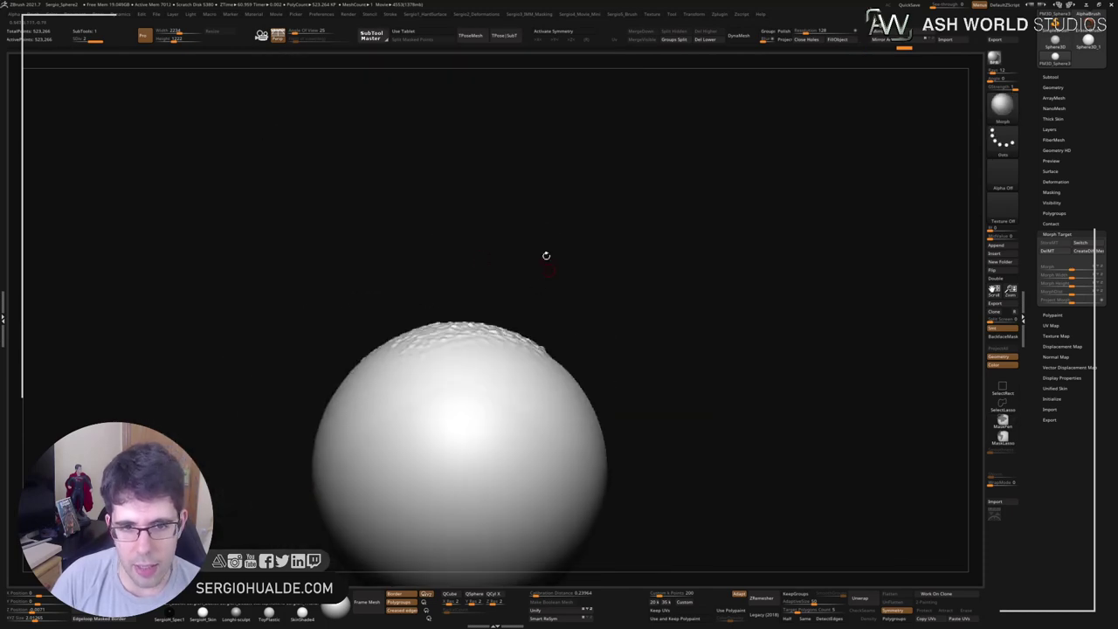
mouse_move(544, 251)
left_mouse_down()
mouse_move(539, 216)
mouse_move(566, 265)
mouse_move(572, 228)
left_mouse_up()
key("space")
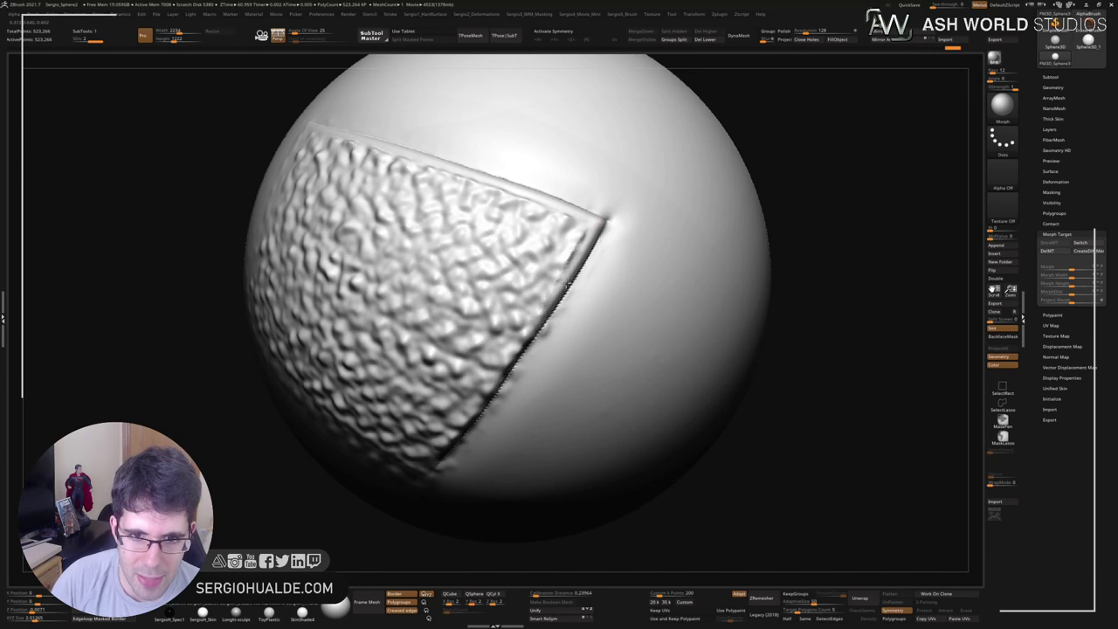
left_click_drag(605, 220, 584, 205)
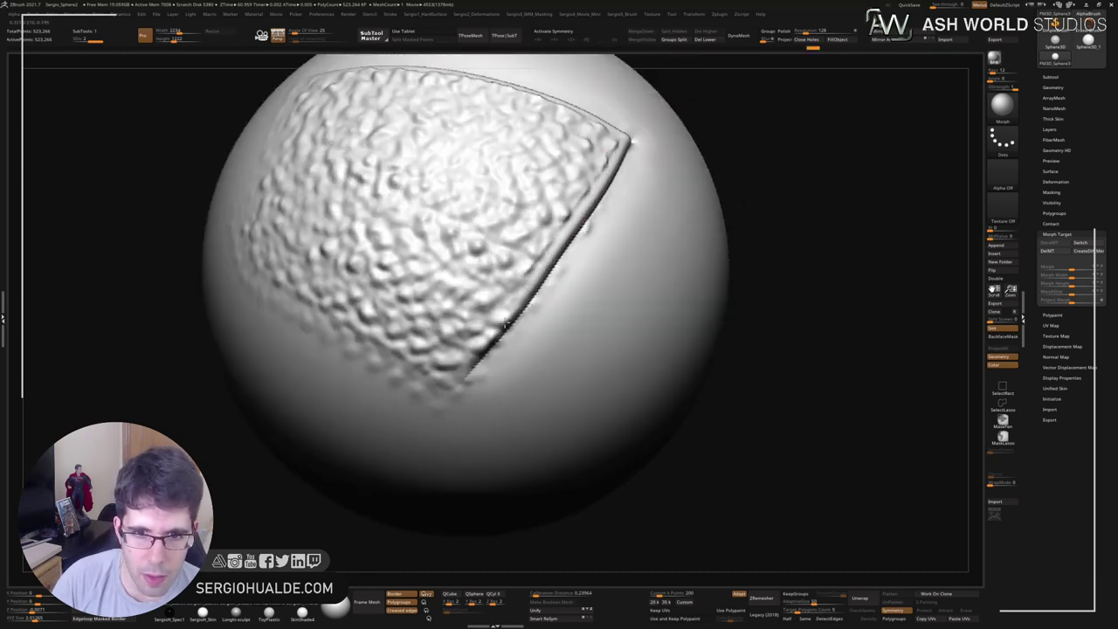
left_click_drag(505, 325, 490, 347)
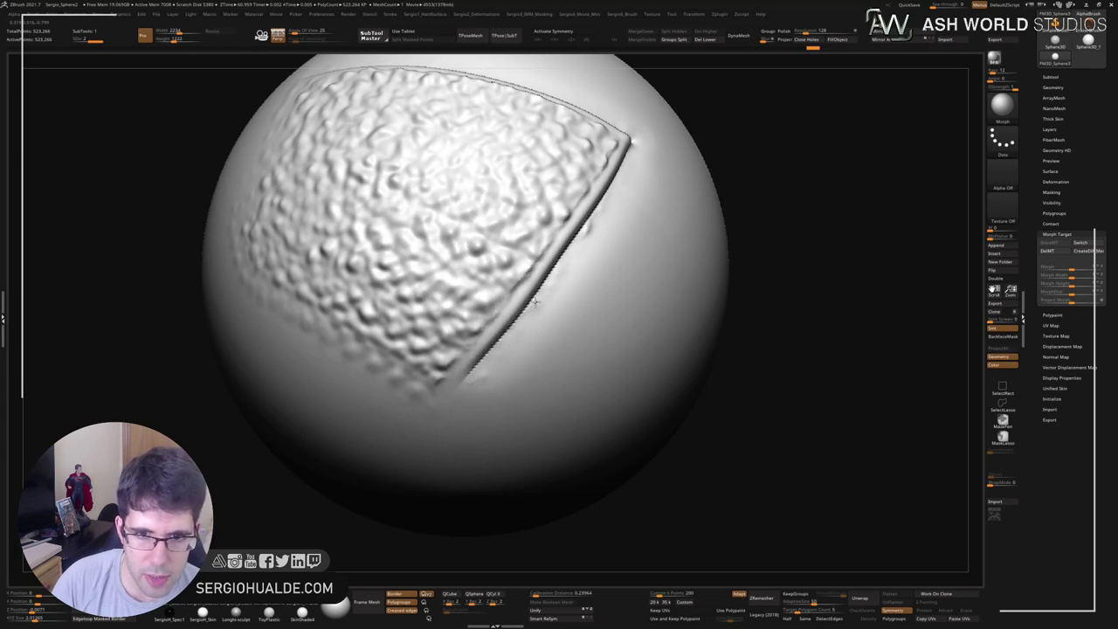
left_click_drag(495, 365, 505, 354)
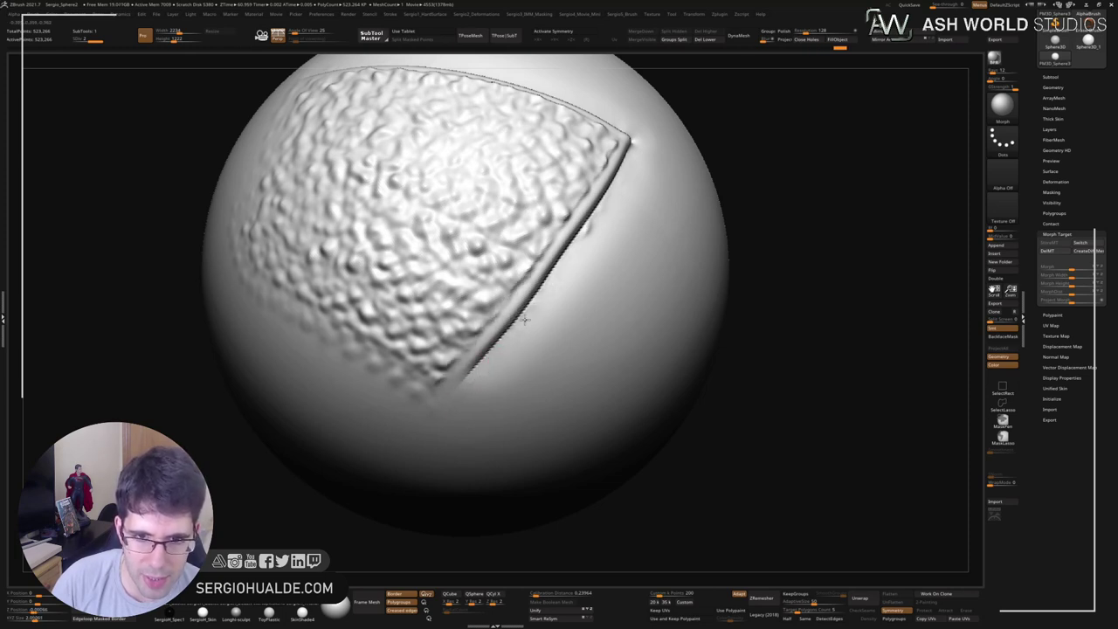
Turn the patch toward the viewer and test the Morph slider to fade its detail.
mouse_move(615, 233)
right_mouse_down("ctrl")
mouse_move(576, 207)
mouse_move(614, 316)
mouse_move(606, 215)
mouse_move(603, 289)
mouse_move(584, 252)
mouse_move(602, 270)
right_mouse_up("ctrl")
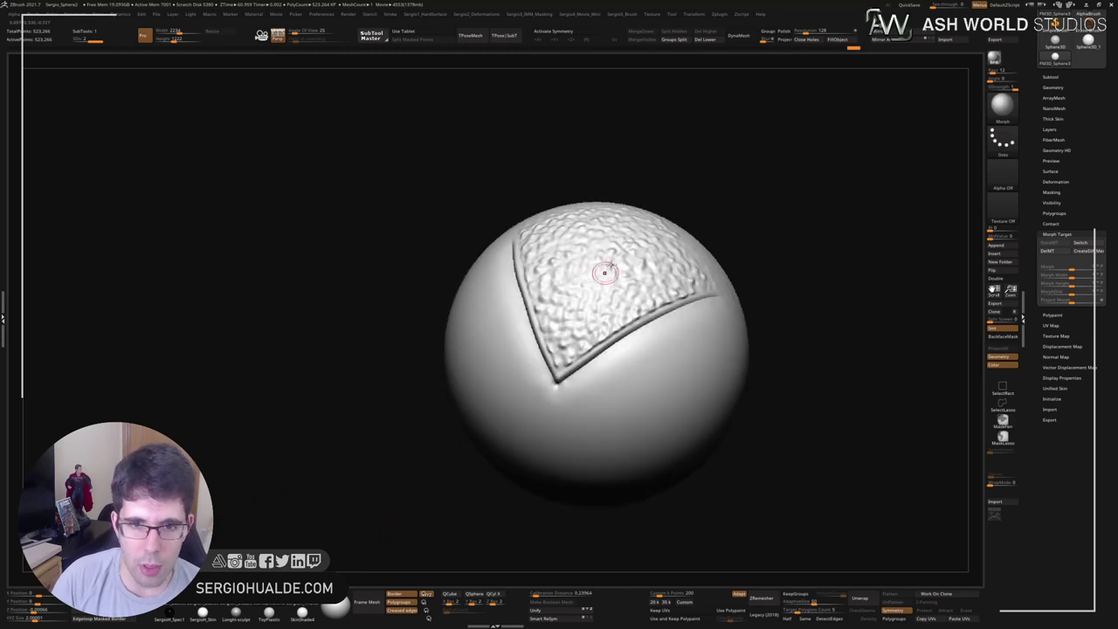
right_click_drag(673, 158, 752, 232)
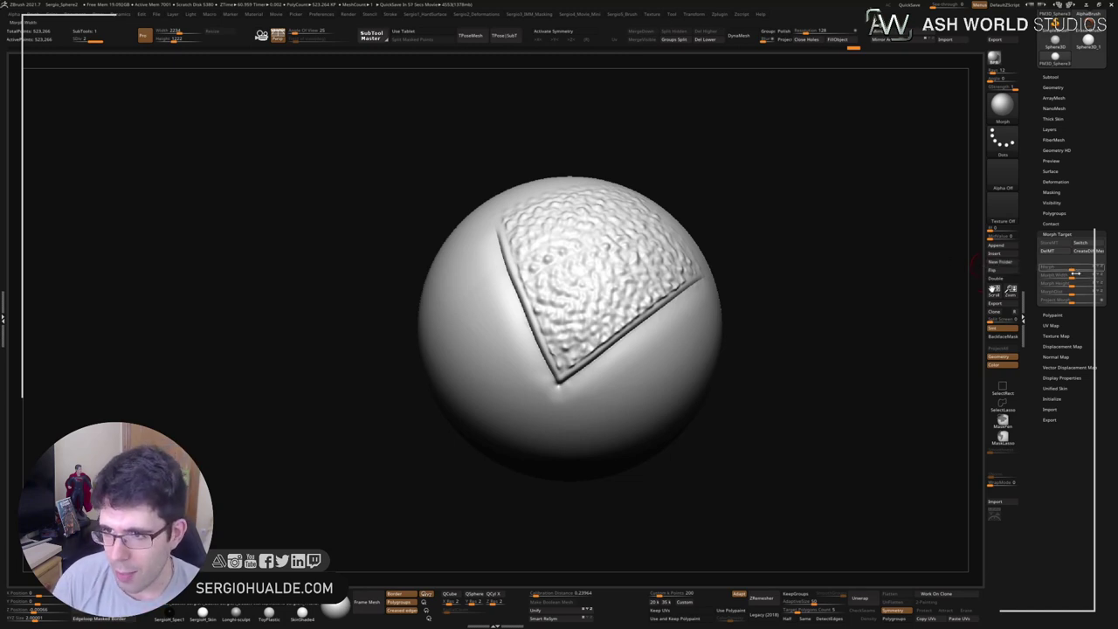
mouse_move(1073, 270)
left_mouse_down()
mouse_move(1103, 266)
mouse_move(1044, 266)
left_mouse_up()
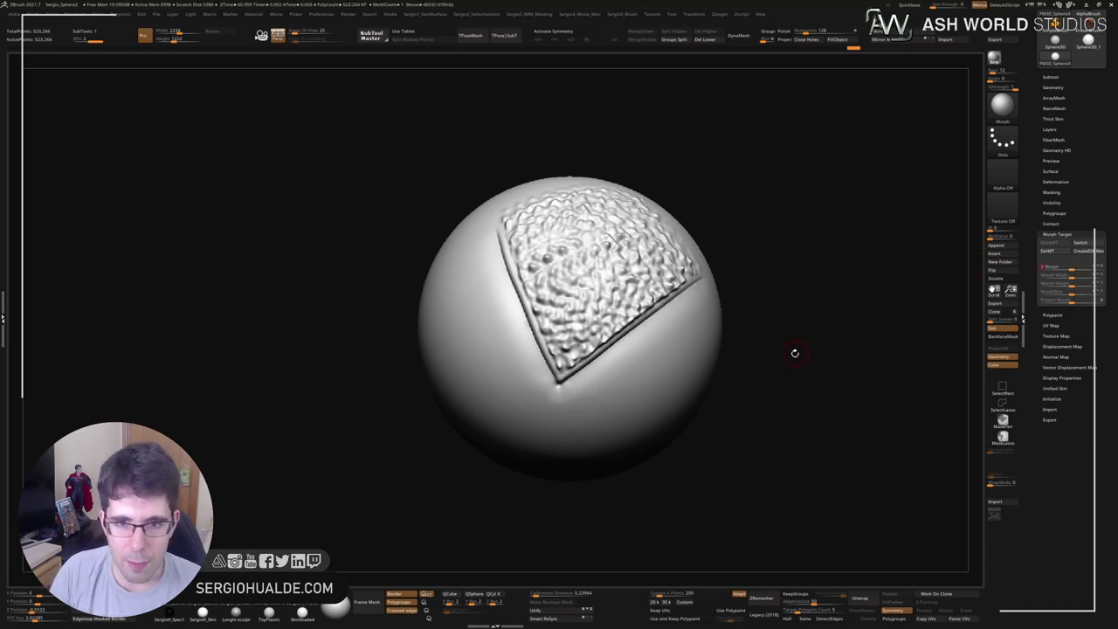
mouse_move(795, 353)
left_mouse_down()
mouse_move(819, 342)
mouse_move(726, 341)
mouse_move(830, 308)
left_mouse_up()
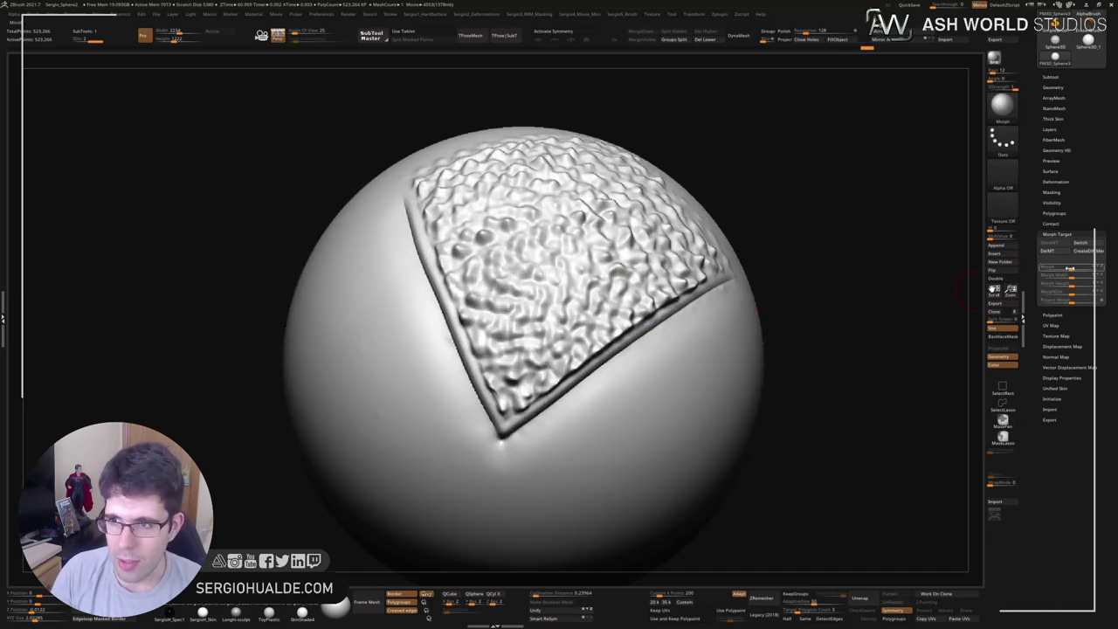
left_click_drag(1071, 269, 1057, 266)
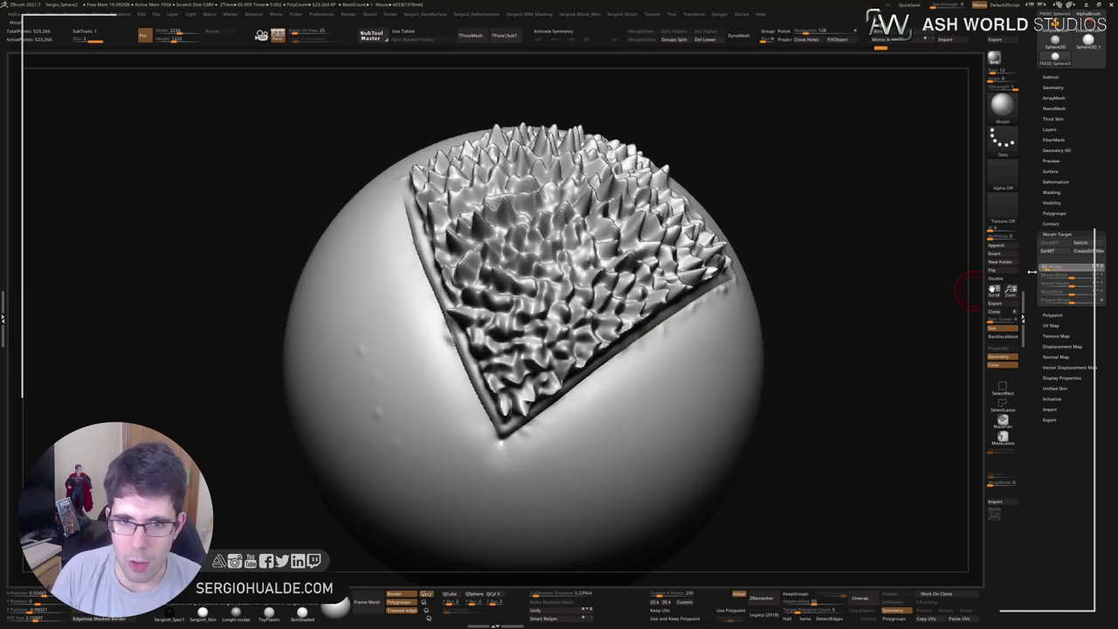
mouse_move(777, 364)
left_mouse_down("alt")
mouse_move(751, 384)
mouse_move(684, 289)
mouse_move(691, 302)
mouse_move(633, 330)
left_mouse_up("alt")
mouse_move(710, 342)
left_mouse_down()
mouse_move(824, 245)
mouse_move(651, 358)
mouse_move(712, 342)
left_mouse_up()
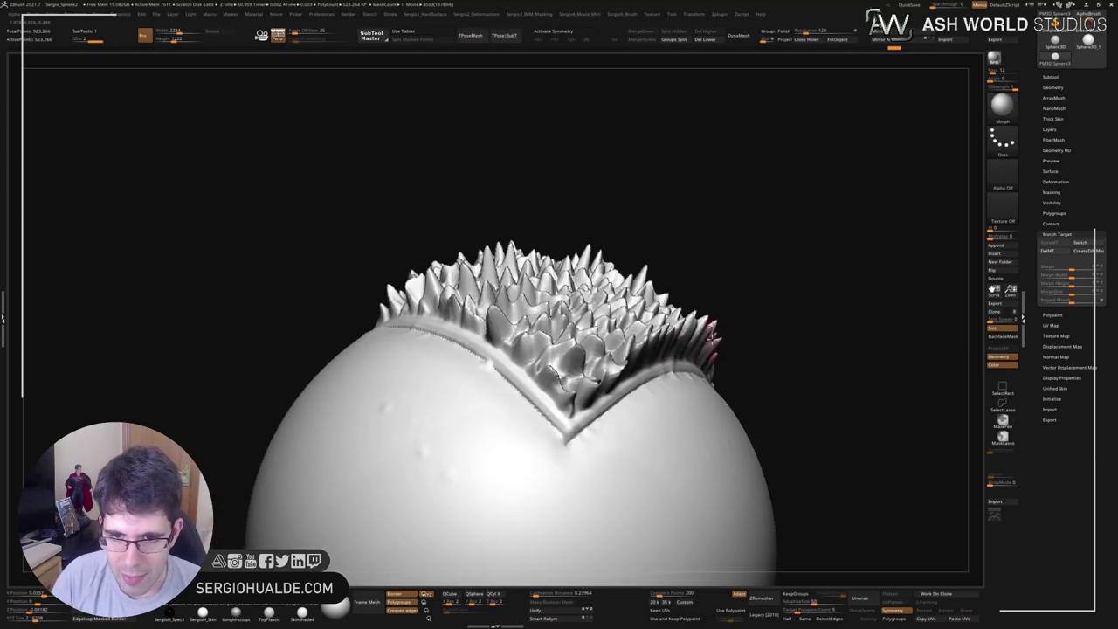
mouse_move(645, 384)
left_mouse_down("alt")
mouse_move(592, 338)
mouse_move(606, 430)
left_mouse_up("alt")
left_click_drag(841, 307, 856, 309)
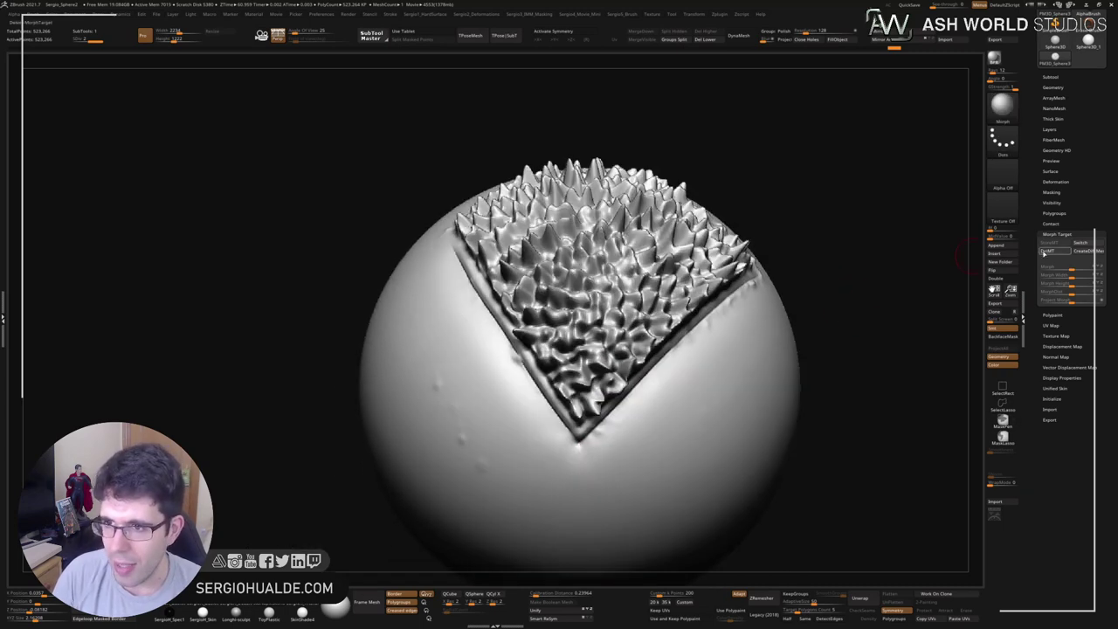
key("ctrl+z")
mouse_move(956, 288)
left_mouse_down()
mouse_move(891, 270)
mouse_move(871, 207)
mouse_move(870, 316)
left_mouse_up()
key("ctrl+z")
key("ctrl+shift+z")
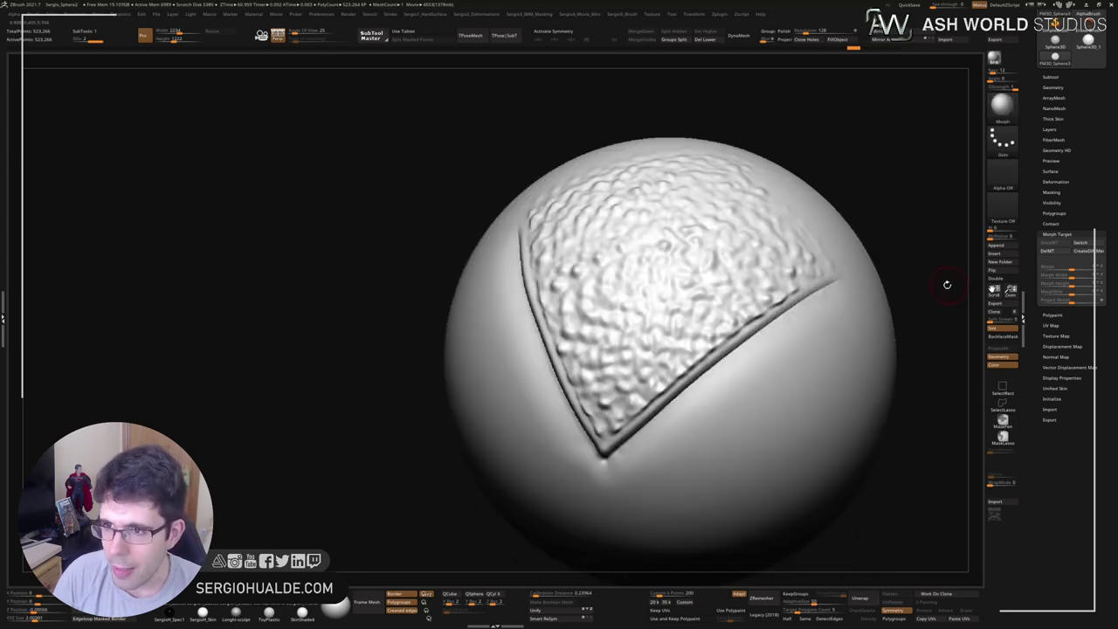
Turn on X symmetry and delete the stored morph target with DelMT.
left_click_drag(911, 263, 887, 275)
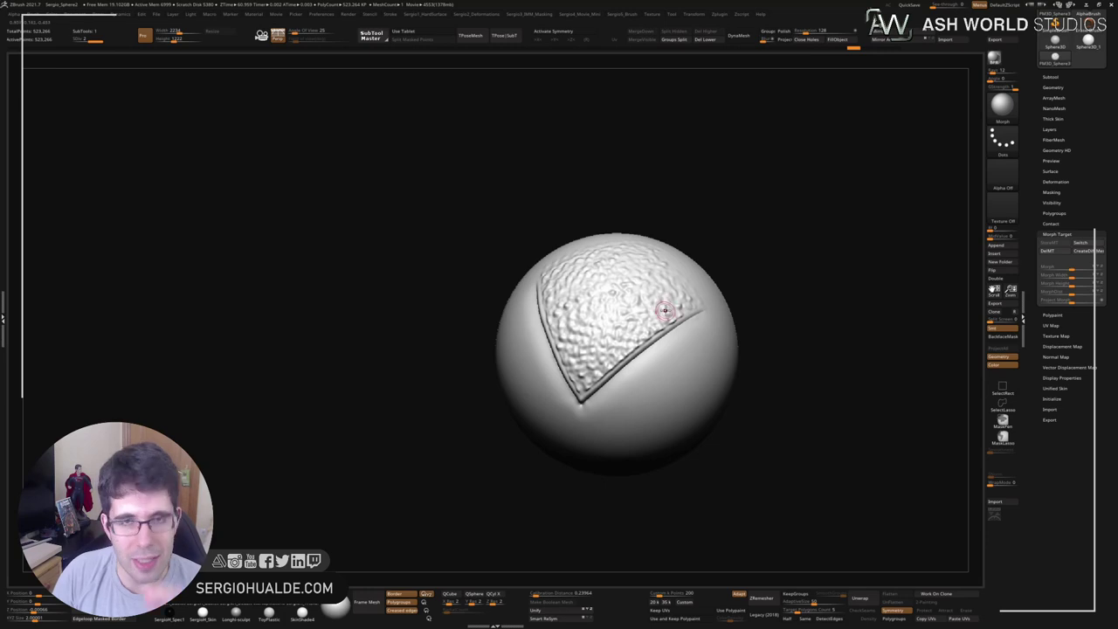
right_click_drag(670, 303, 670, 347)
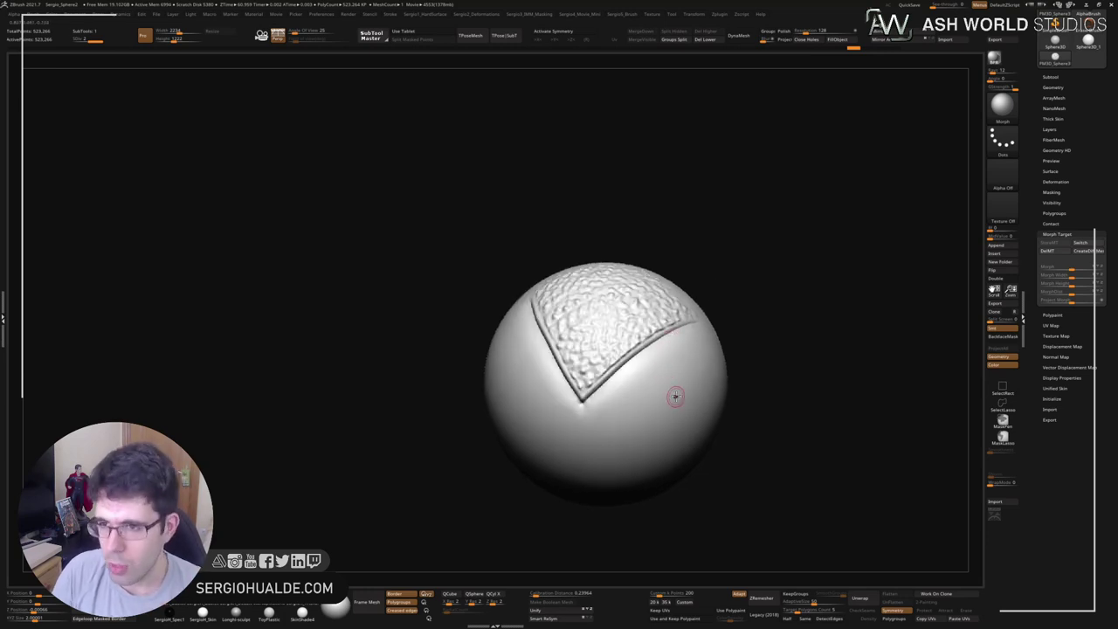
mouse_move(675, 396)
right_mouse_down()
mouse_move(643, 357)
mouse_move(659, 325)
mouse_move(606, 352)
mouse_move(634, 366)
mouse_move(635, 320)
mouse_move(614, 353)
mouse_move(735, 273)
right_mouse_up()
key("x")
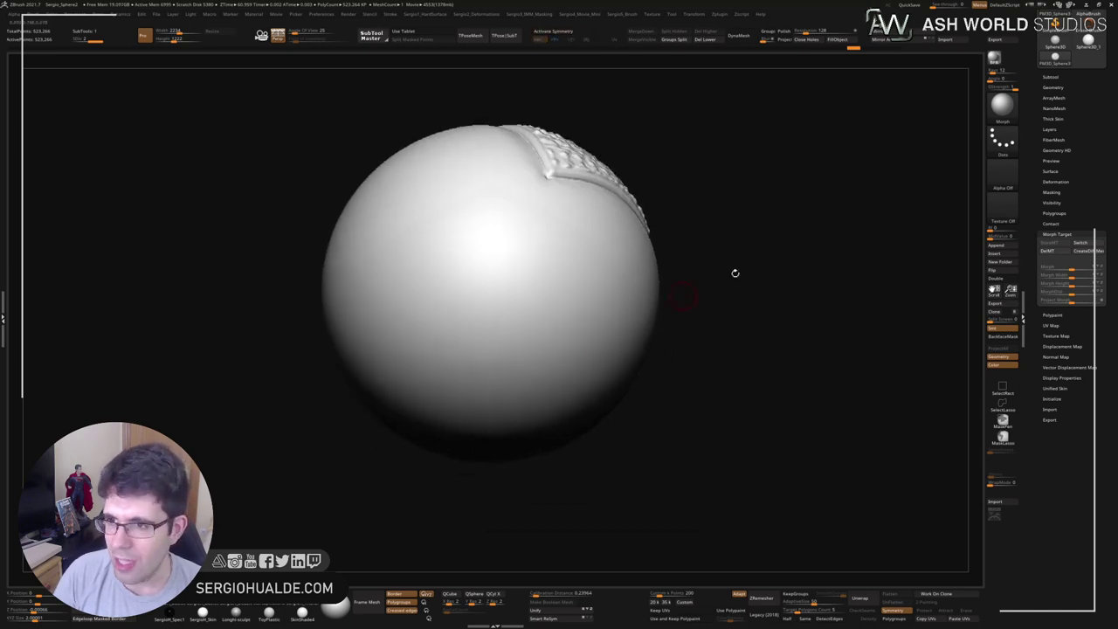
left_click(1052, 252)
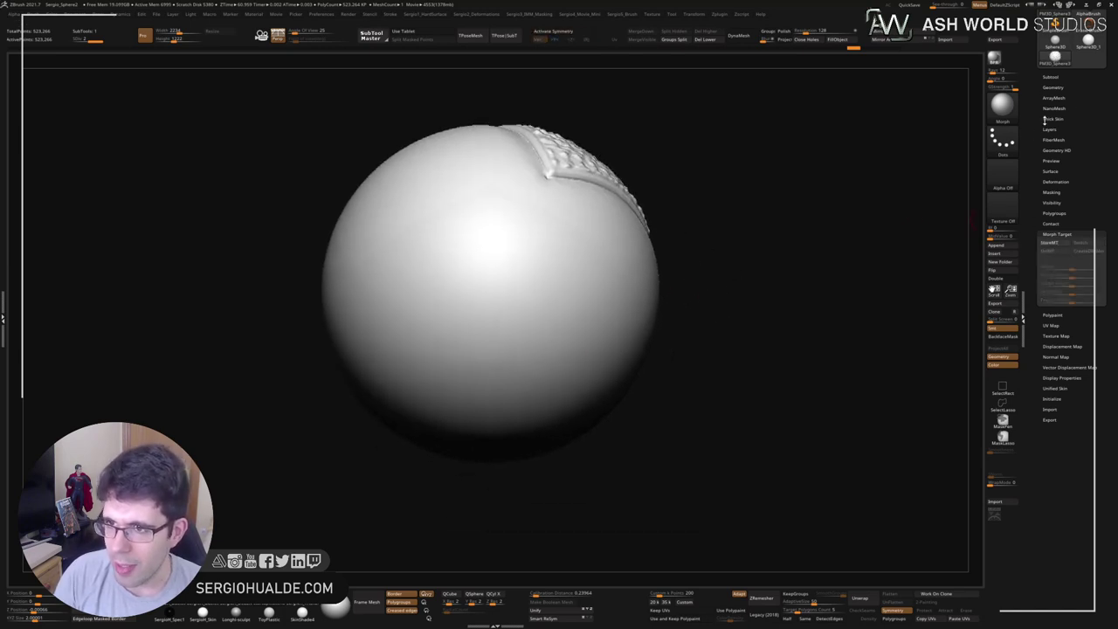
Rough in mirrored eye sockets with ClayBuildup and smooth them into rounded hollows.
left_click(1074, 78)
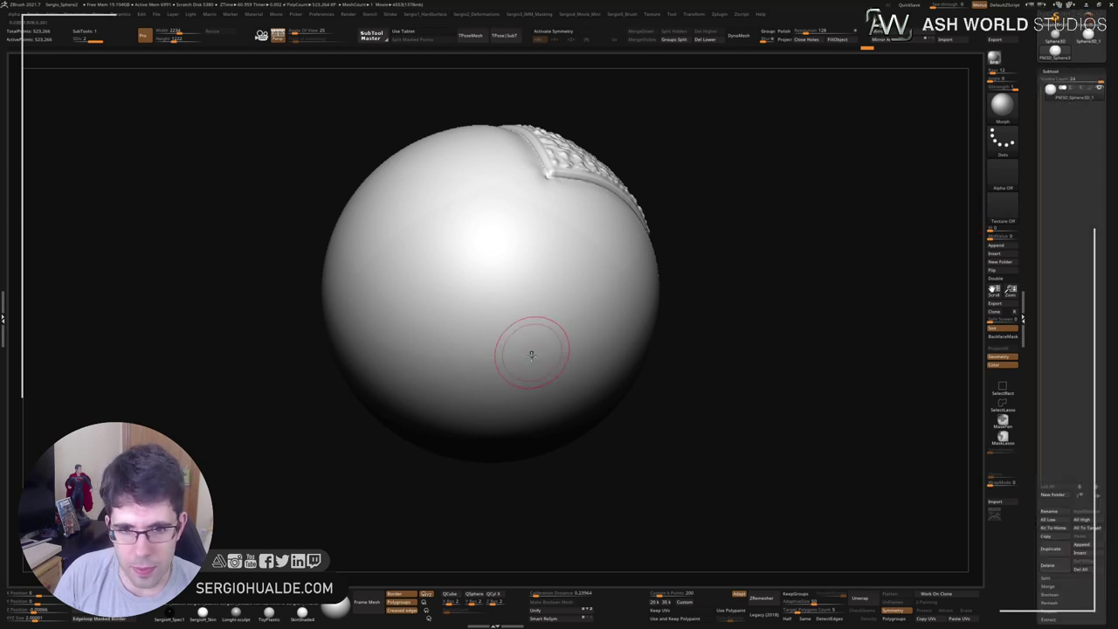
key("x")
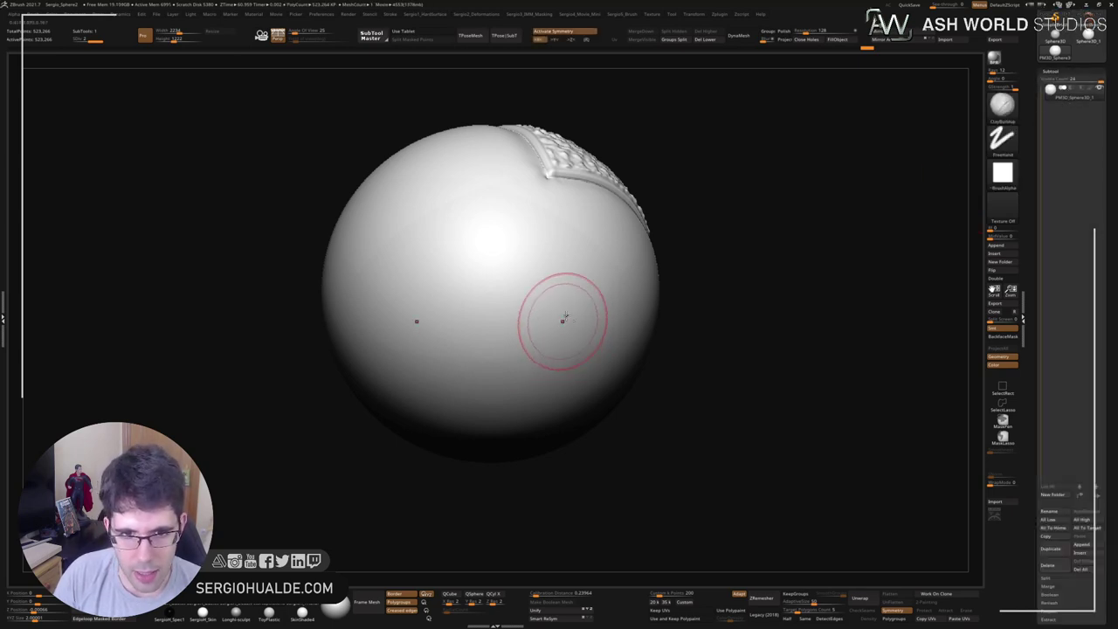
left_click_drag(569, 320, 560, 347)
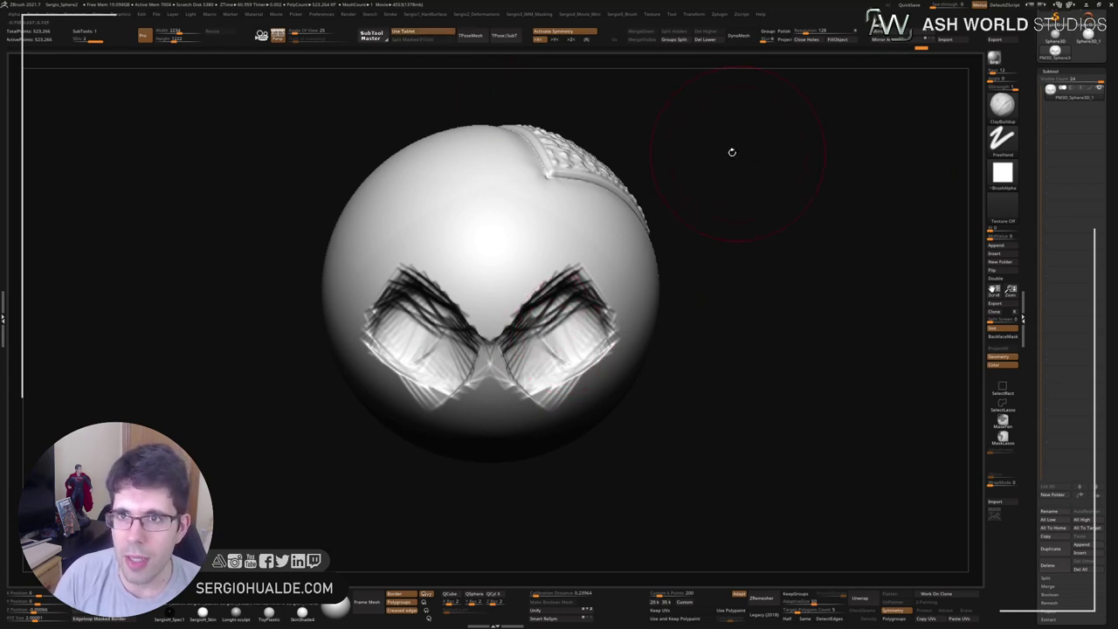
key("b")
key("s")
key("t")
left_click_drag(614, 303, 490, 399, "shift")
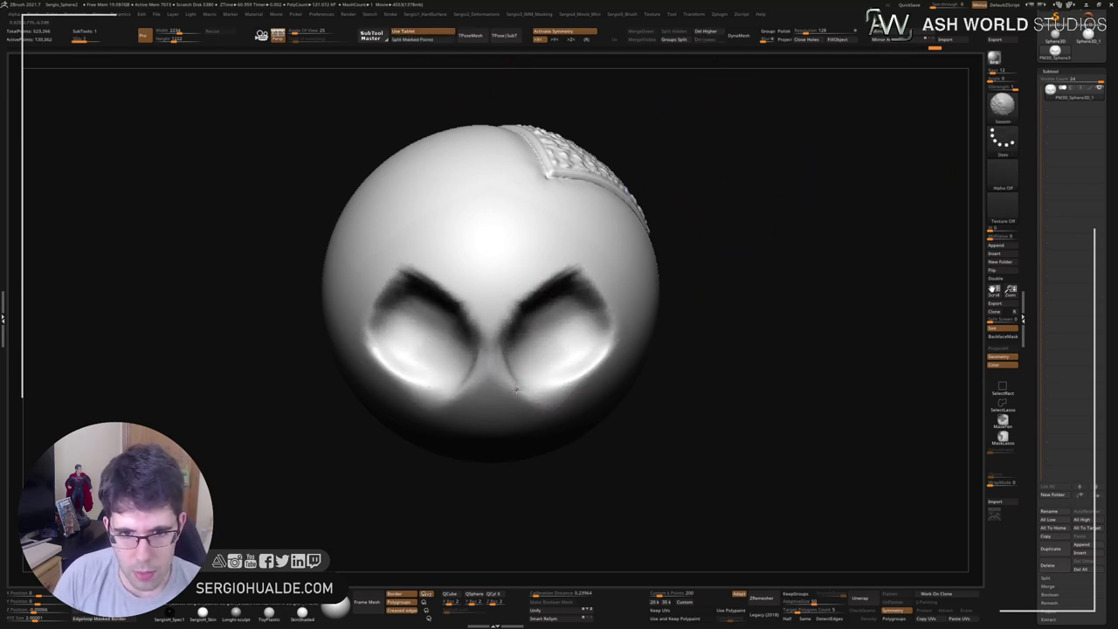
Add brow ridges, under-eye creases, fuller lower cheeks and eyelids over both eyes.
mouse_move(503, 291)
left_mouse_down()
mouse_move(595, 262)
mouse_move(603, 287)
mouse_move(574, 252)
mouse_move(524, 274)
mouse_move(611, 301)
left_mouse_up()
mouse_move(559, 348)
left_mouse_down()
mouse_move(536, 424)
mouse_move(562, 387)
mouse_move(537, 399)
mouse_move(567, 398)
mouse_move(489, 353)
left_mouse_up()
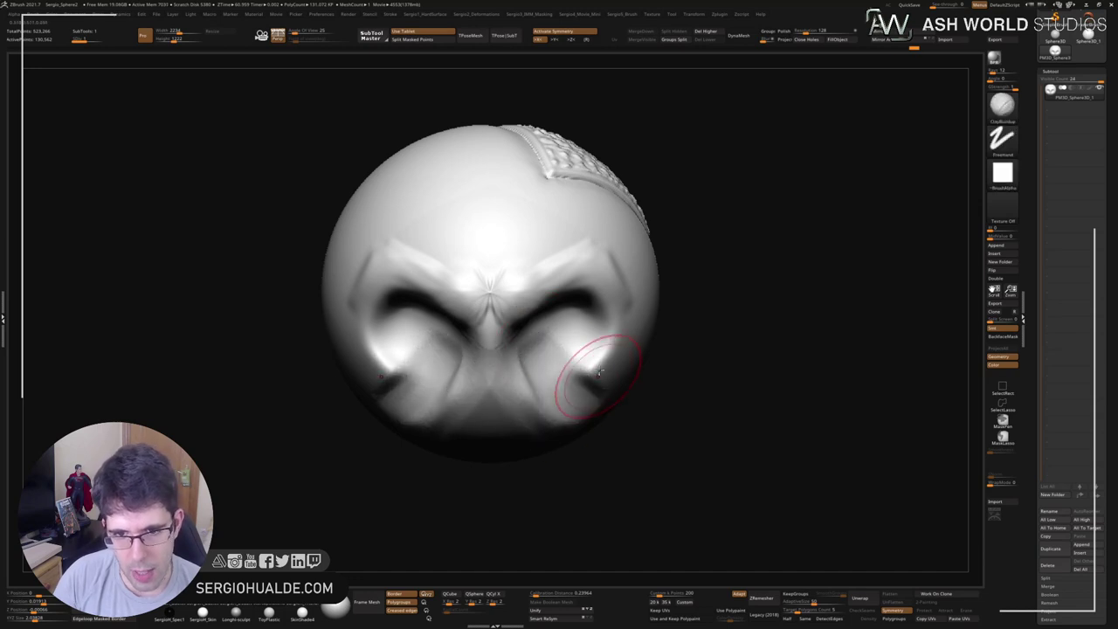
mouse_move(605, 344)
left_mouse_down()
mouse_move(594, 367)
mouse_move(559, 349)
mouse_move(533, 393)
mouse_move(564, 360)
mouse_move(577, 376)
mouse_move(552, 391)
left_mouse_up()
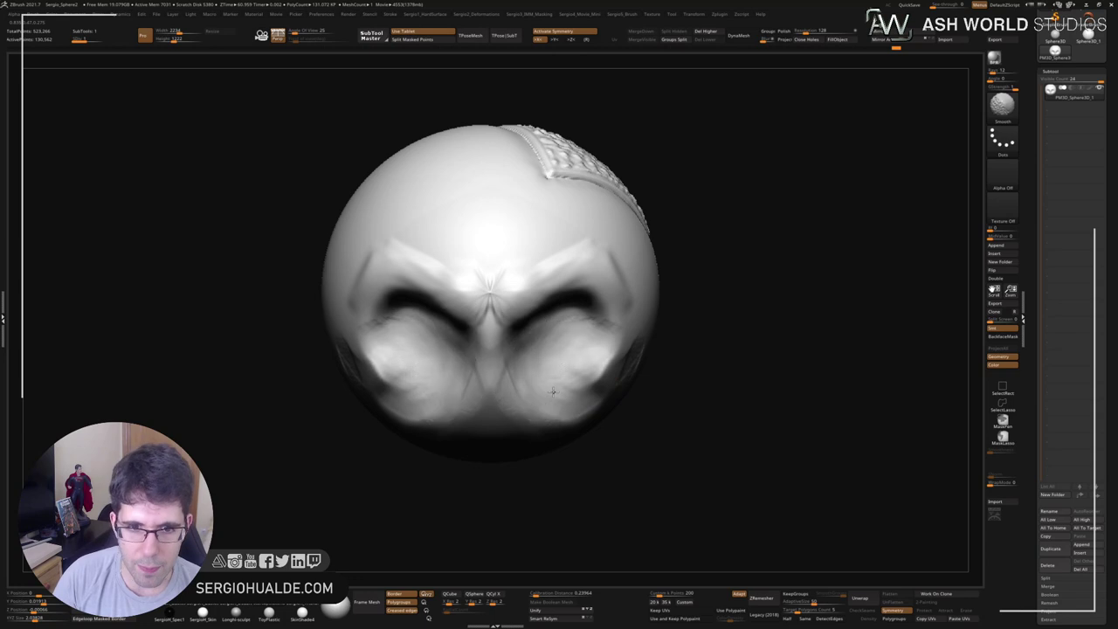
left_click_drag(579, 350, 526, 342)
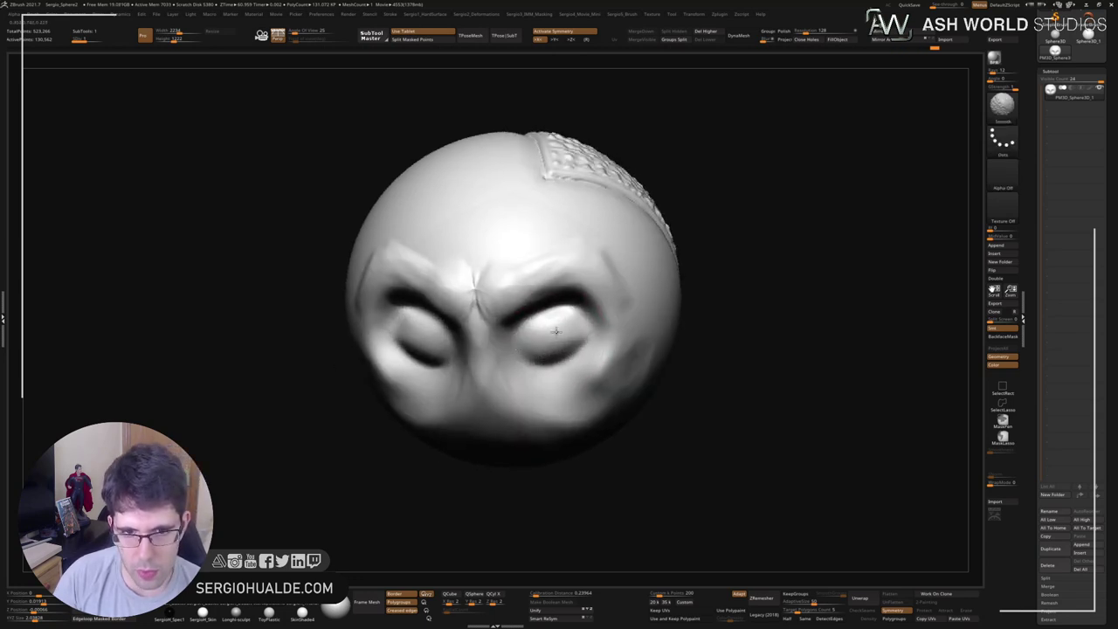
mouse_move(555, 330)
right_mouse_down()
mouse_move(594, 392)
mouse_move(553, 359)
mouse_move(537, 375)
right_mouse_up()
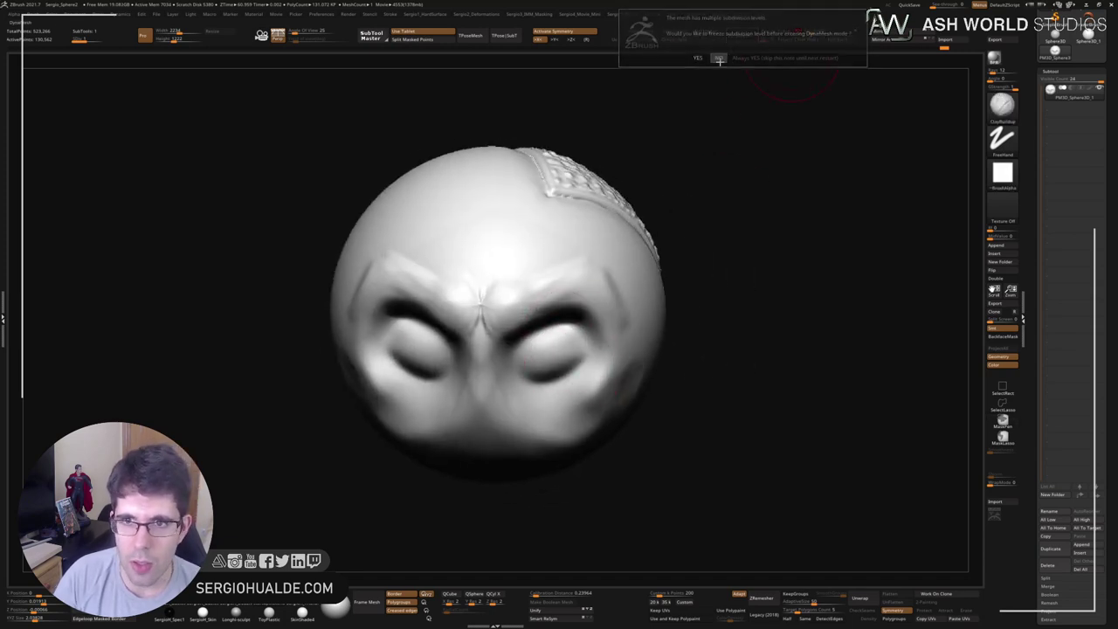
DynaMesh the sculpted head to about 251,021 points, then check it from the side and front.
left_click(741, 36)
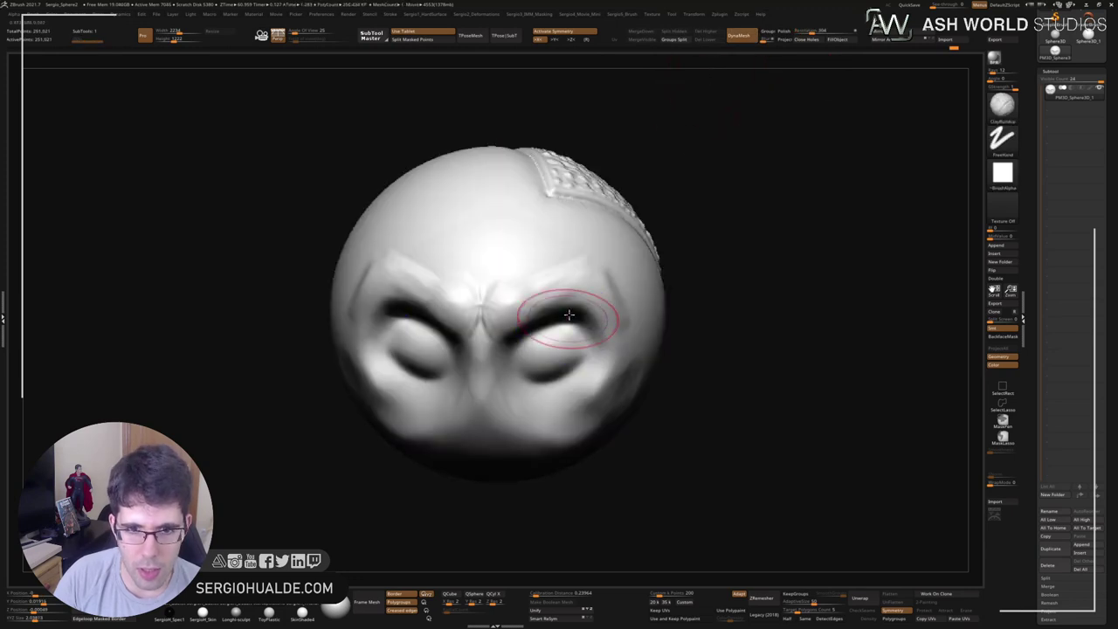
right_click_drag(562, 317, 462, 324, "alt")
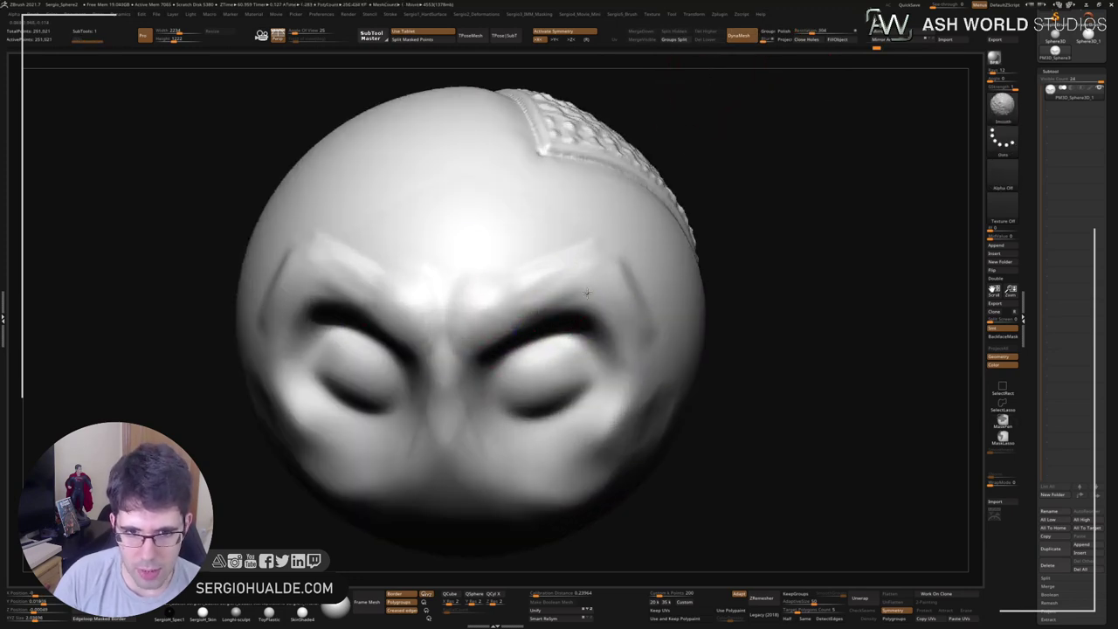
right_click_drag(612, 413, 632, 400)
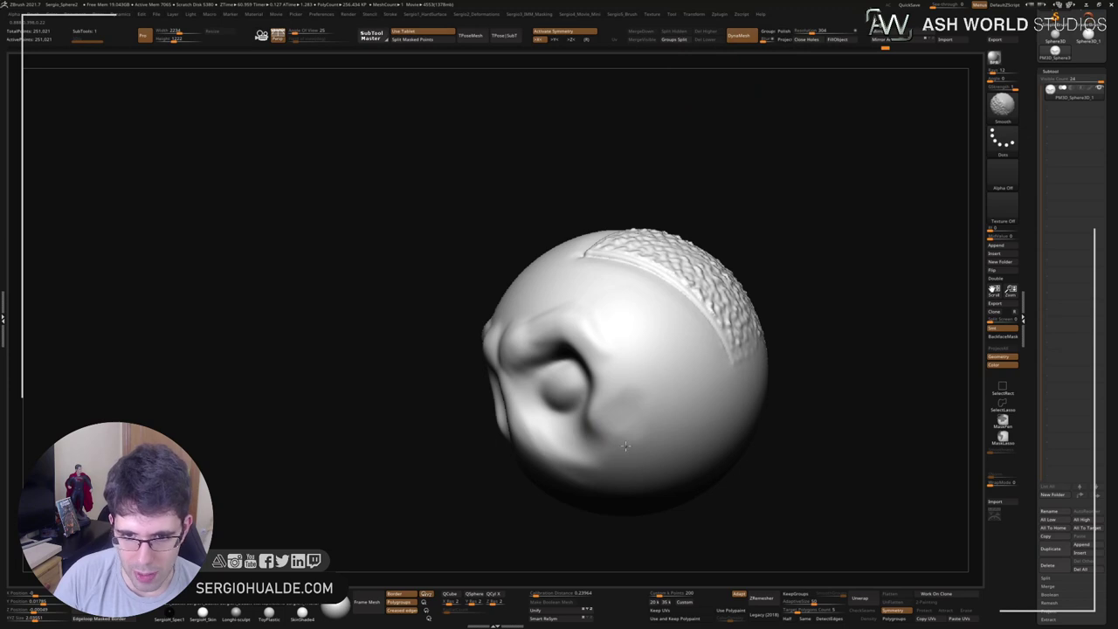
mouse_move(582, 313)
right_mouse_down("shift")
mouse_move(657, 365)
mouse_move(564, 349)
mouse_move(581, 337)
mouse_move(572, 291)
right_mouse_up("shift")
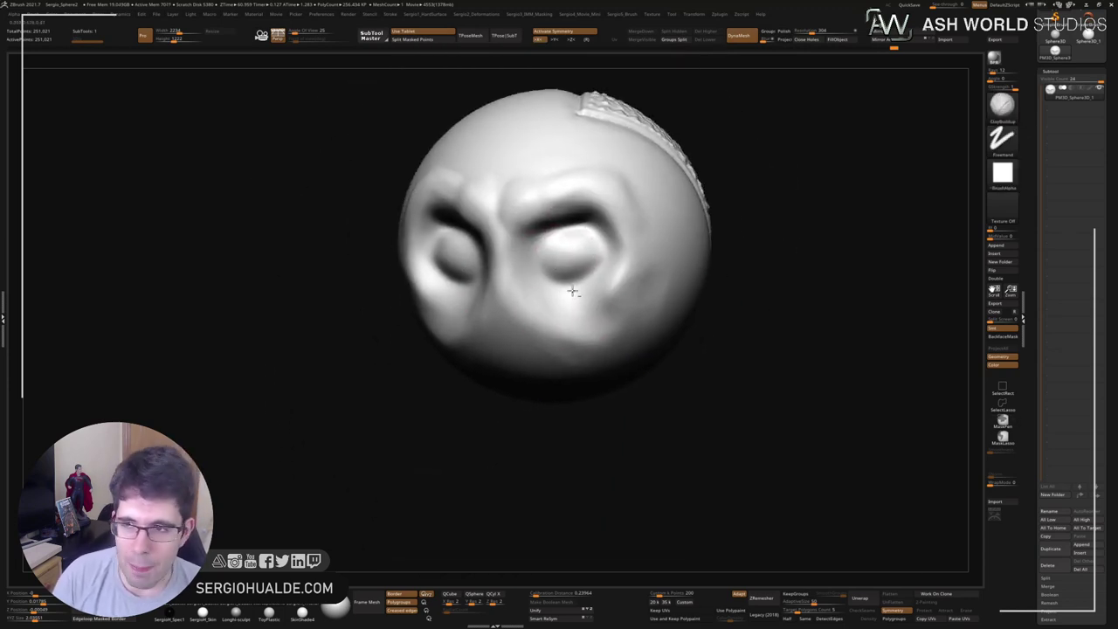
Switch to the Standard brush (BST) and change its stroke from Spray to DragRect.
key("b")
key("s")
key("t")
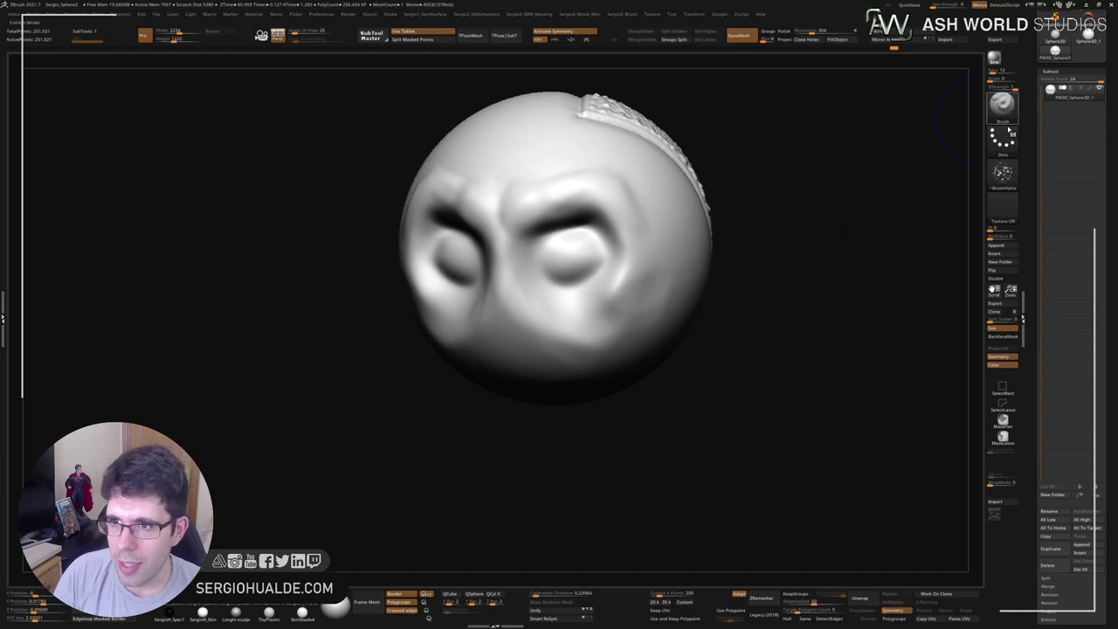
left_click(1002, 179)
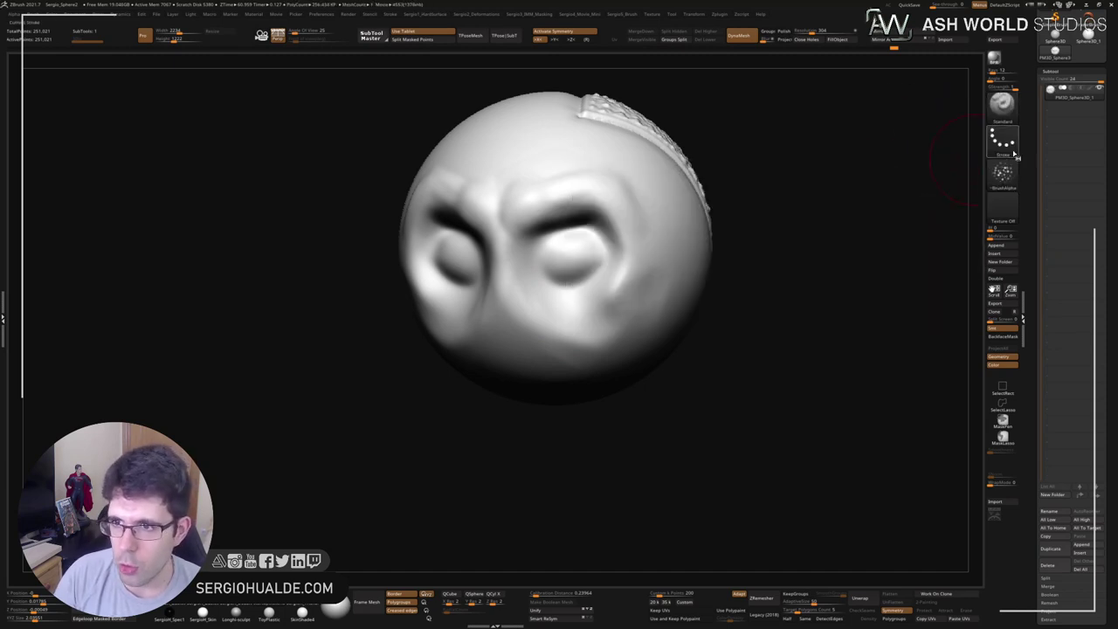
left_click(996, 143)
left_click(890, 150)
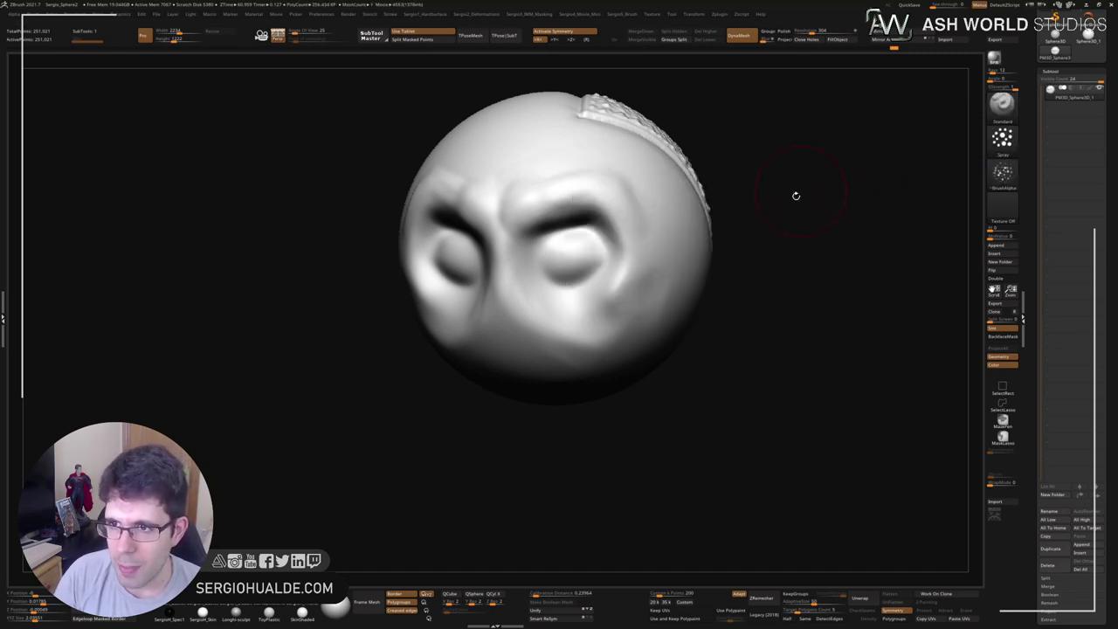
left_click(1002, 138)
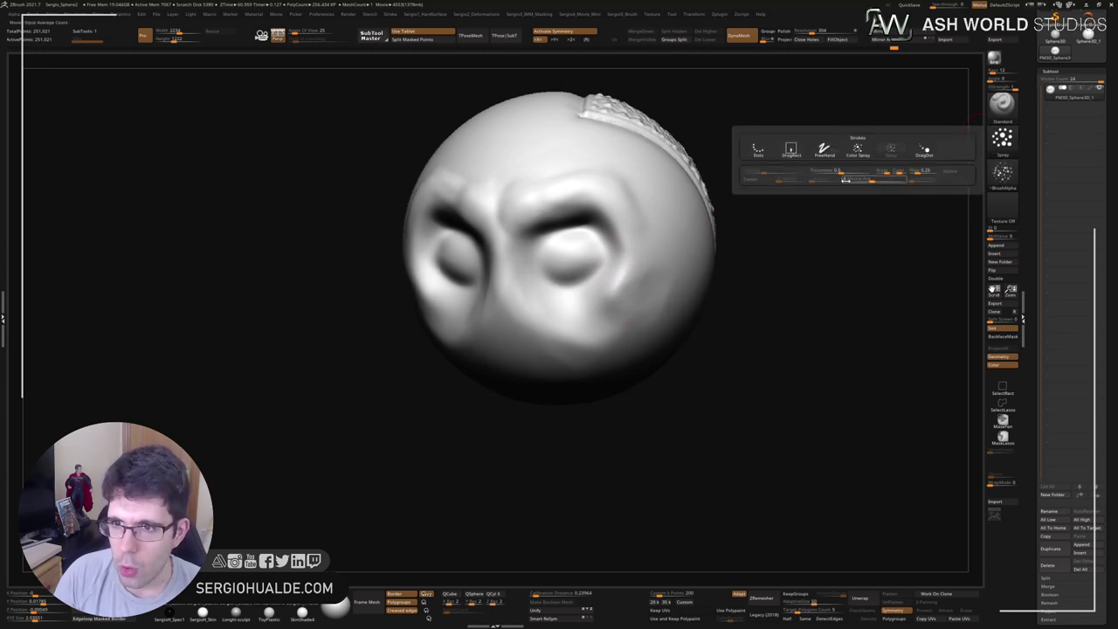
left_click(798, 159)
left_click(996, 170)
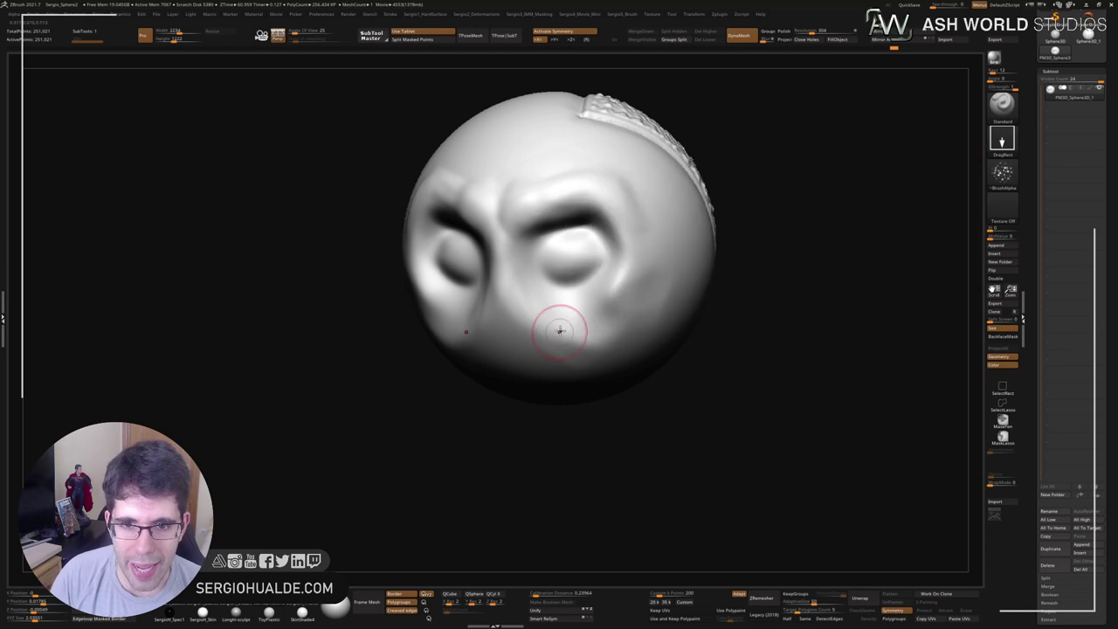
Smooth the lower cheek and stamp bumpy noise over the upper eyelid and above the eye socket.
left_click_drag(559, 292, 559, 310)
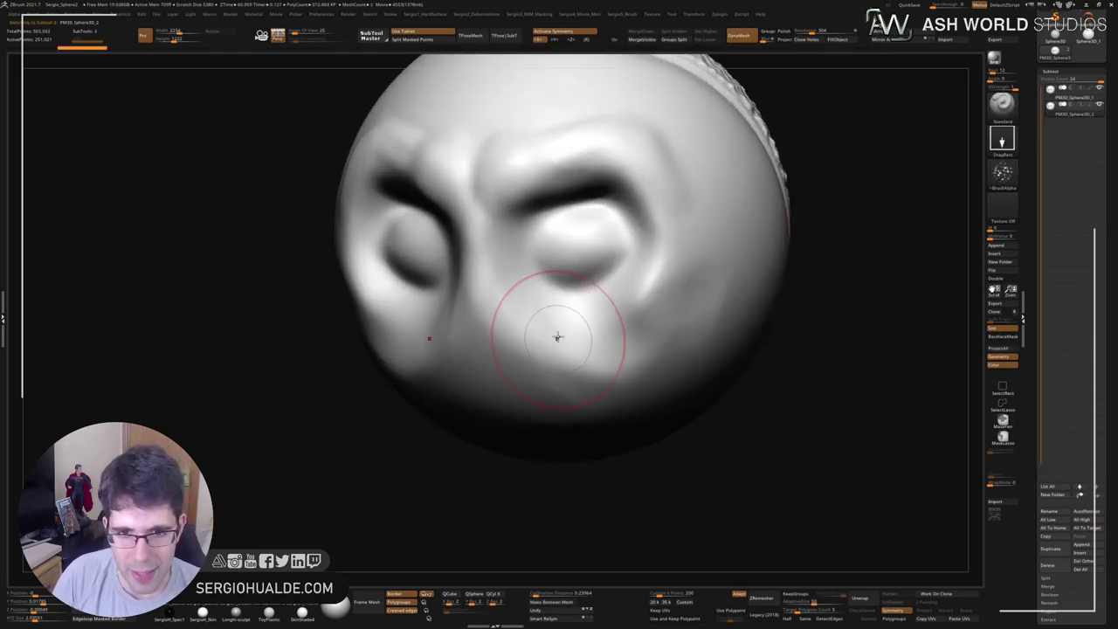
mouse_move(557, 329)
left_mouse_down("shift")
mouse_move(553, 350)
mouse_move(629, 300)
mouse_move(704, 299)
left_mouse_up("shift")
mouse_move(642, 175)
left_mouse_down()
mouse_move(577, 229)
mouse_move(524, 245)
mouse_move(554, 306)
mouse_move(568, 384)
mouse_move(725, 262)
left_mouse_up()
mouse_move(724, 375)
left_mouse_down()
mouse_move(743, 232)
mouse_move(673, 149)
mouse_move(726, 323)
mouse_move(604, 430)
mouse_move(611, 345)
mouse_move(577, 376)
mouse_move(706, 304)
left_mouse_up()
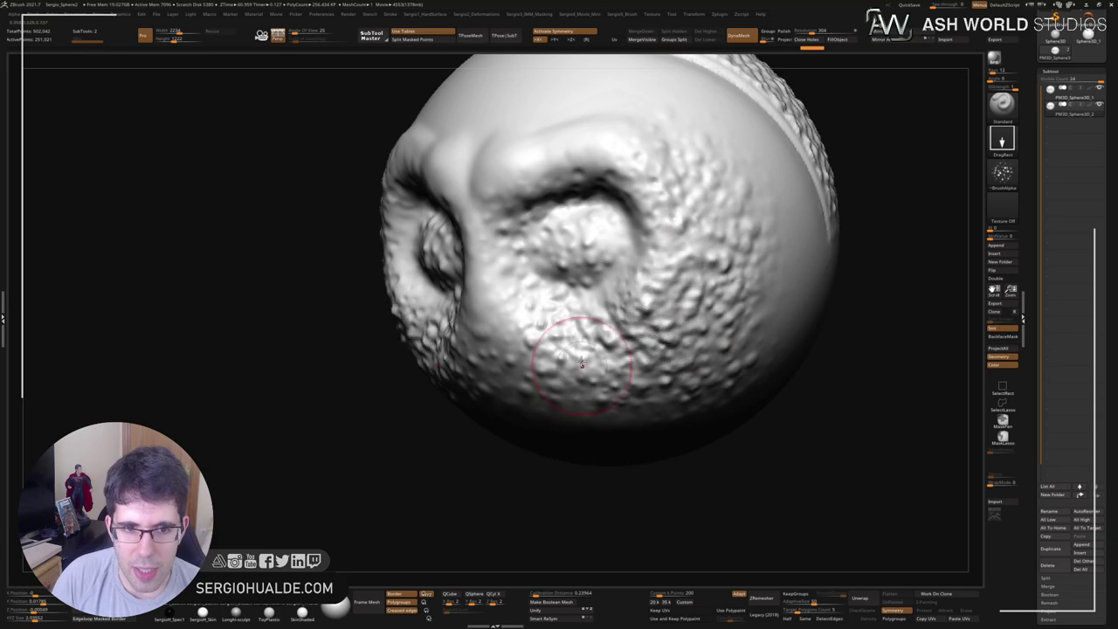
mouse_move(706, 303)
right_mouse_down()
mouse_move(603, 323)
mouse_move(674, 300)
mouse_move(743, 234)
right_mouse_up()
left_click(1005, 175)
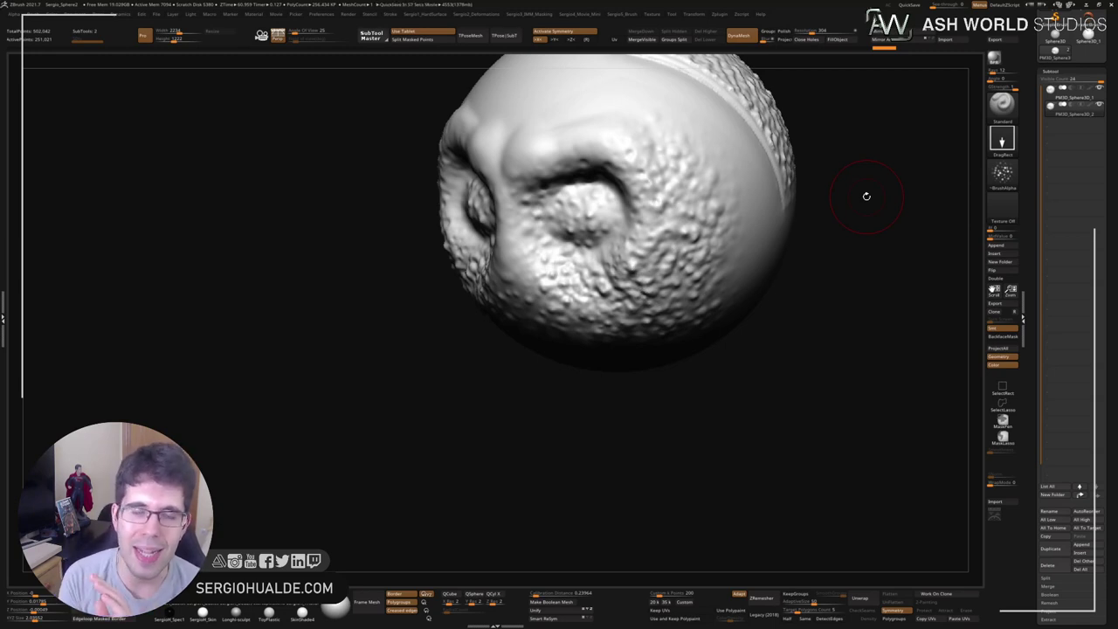
left_click_drag(865, 199, 899, 197)
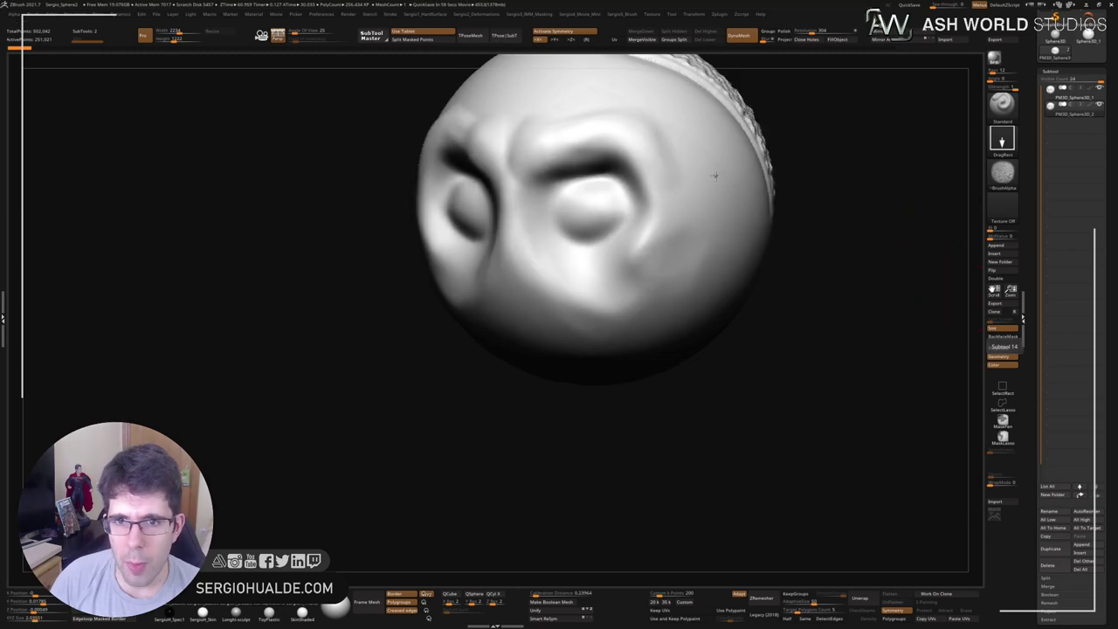
Stamp a skin alpha patch on the lower cheek, restamp it larger, then undo it.
left_click_drag(717, 169, 640, 244)
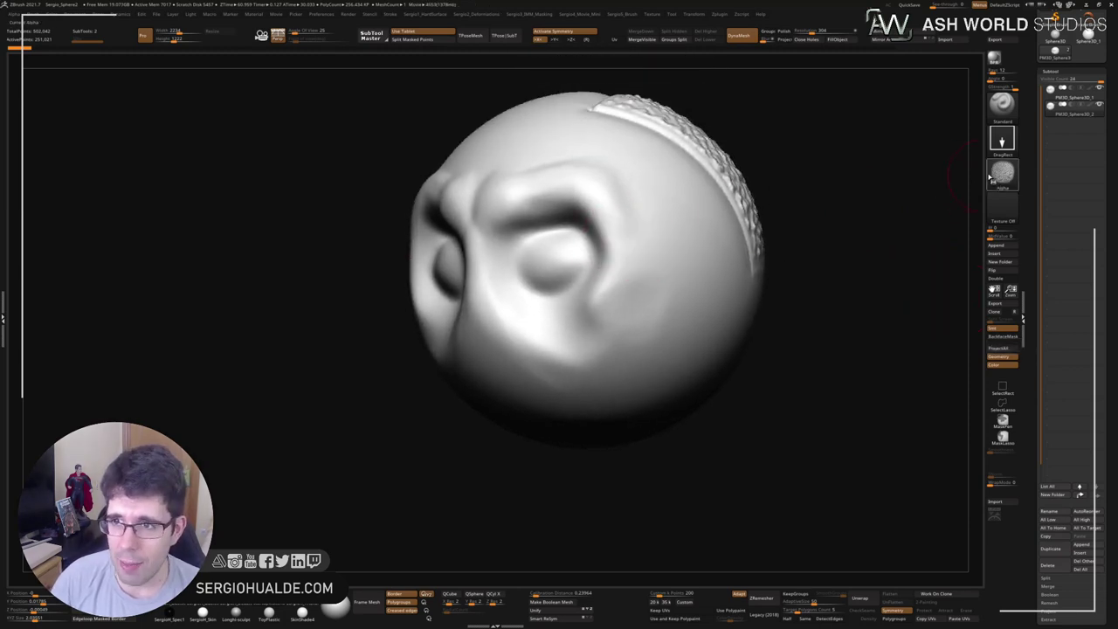
left_click_drag(635, 313, 647, 413)
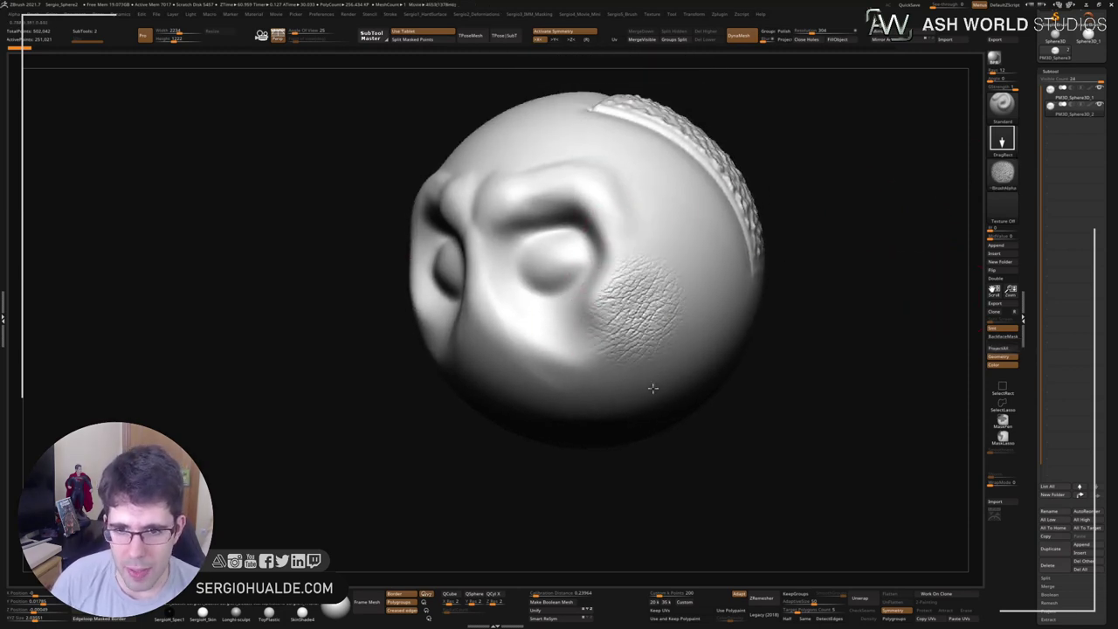
left_click(654, 437)
scroll(662, 337, "up", 5)
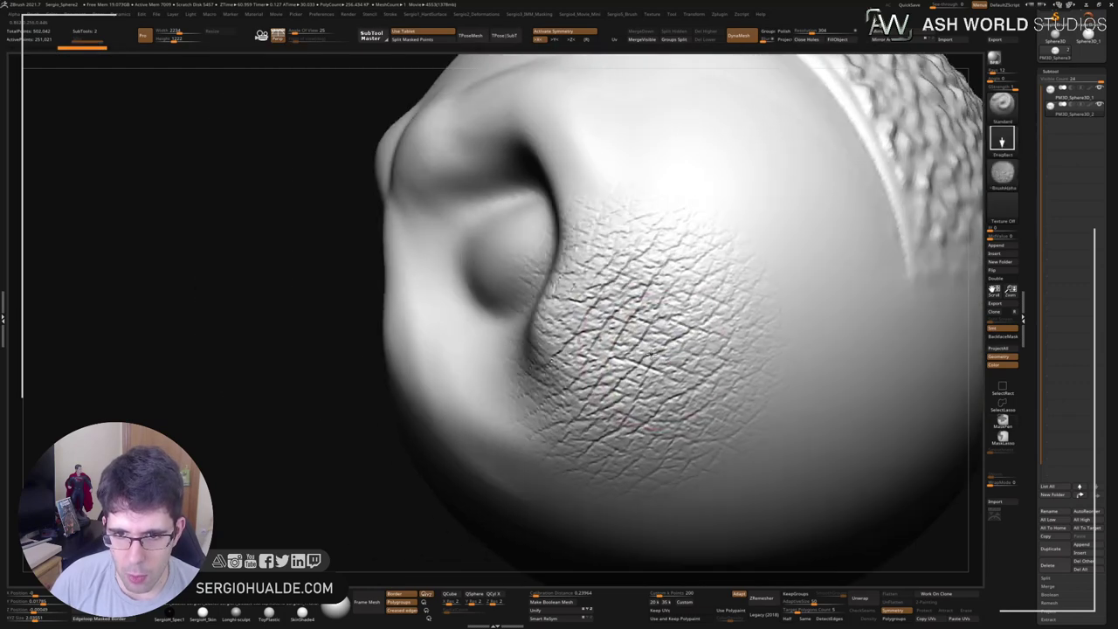
key("ctrl+z")
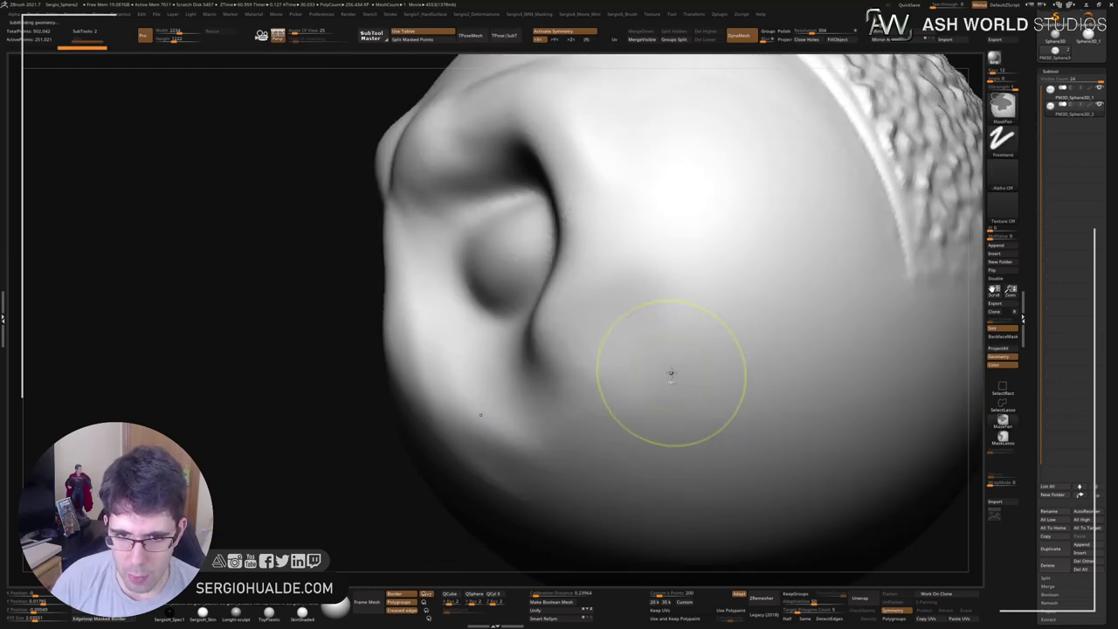
left_click_drag(669, 288, 668, 470)
scroll(669, 350, "down", 5)
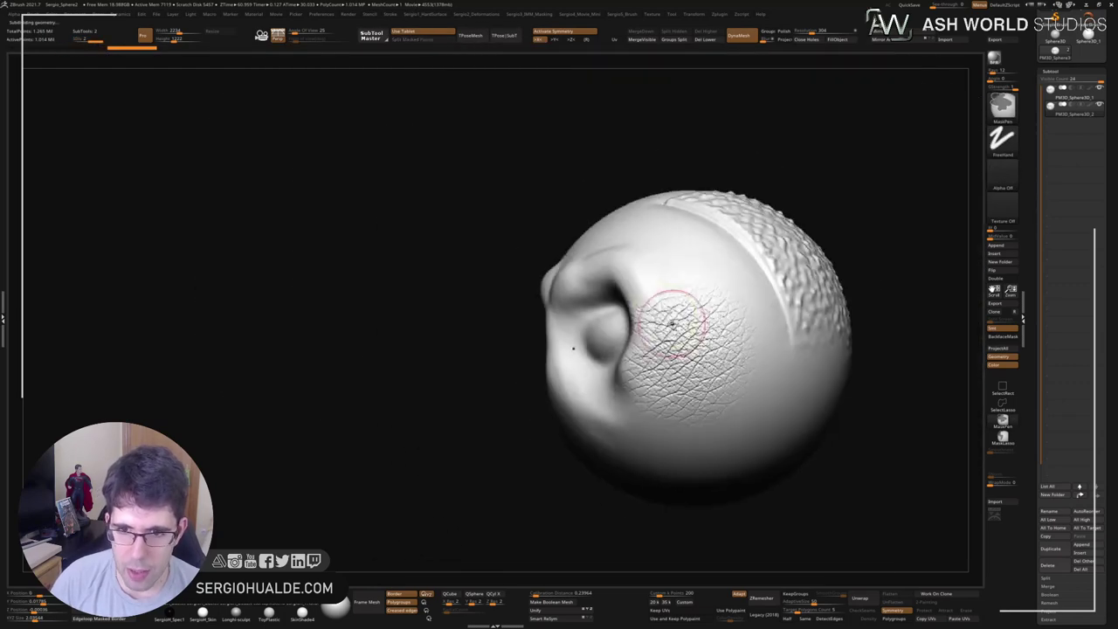
mouse_move(669, 324)
right_mouse_down()
mouse_move(657, 321)
mouse_move(678, 325)
right_mouse_up()
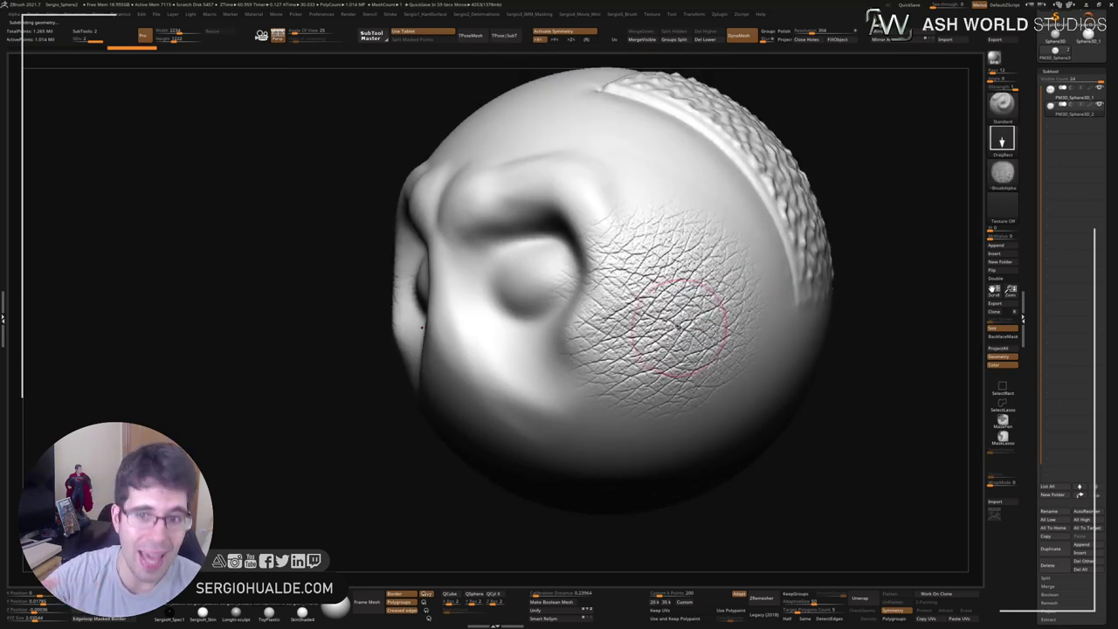
key("ctrl+z")
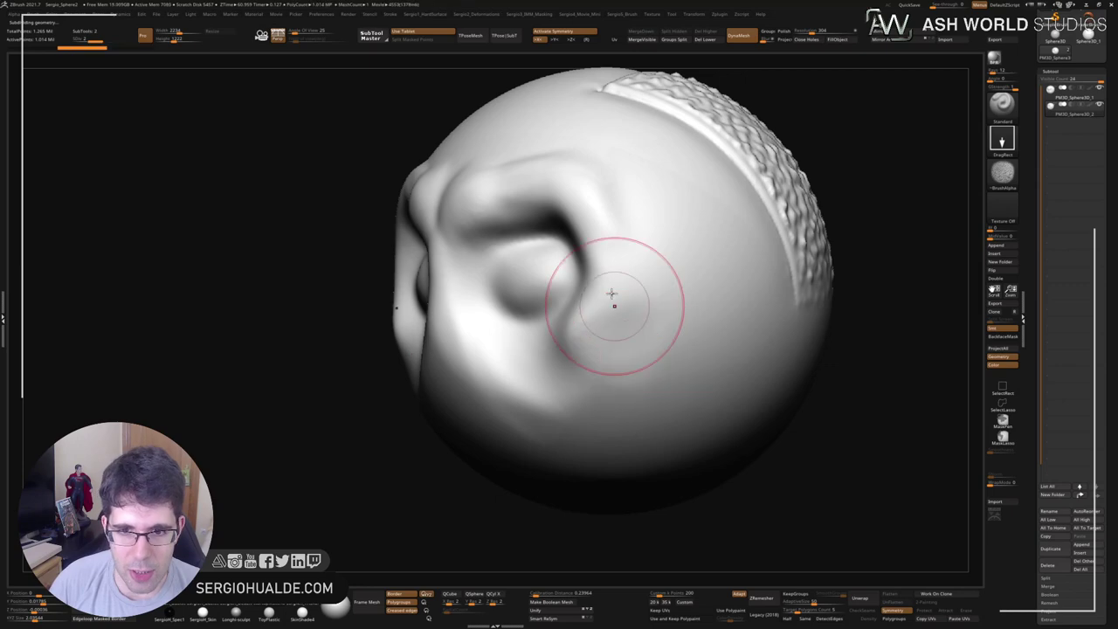
Stamp a smaller skin patch near the eye, then undo and redo to restore the latest cheek wrinkles.
left_click_drag(629, 284, 635, 386)
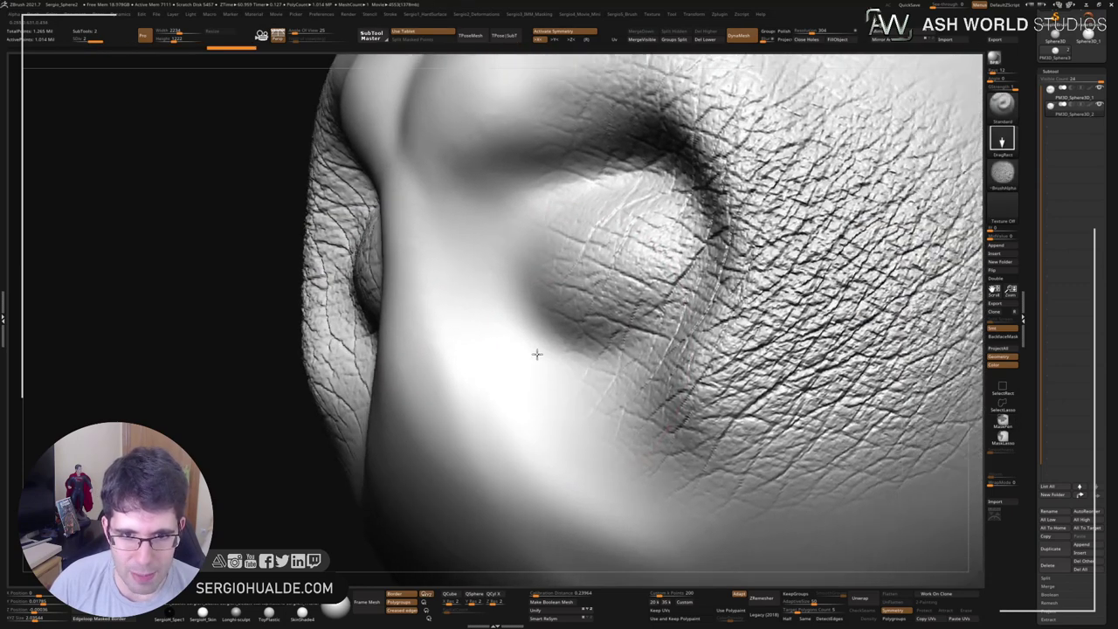
key("ctrl+z")
key("ctrl+z")
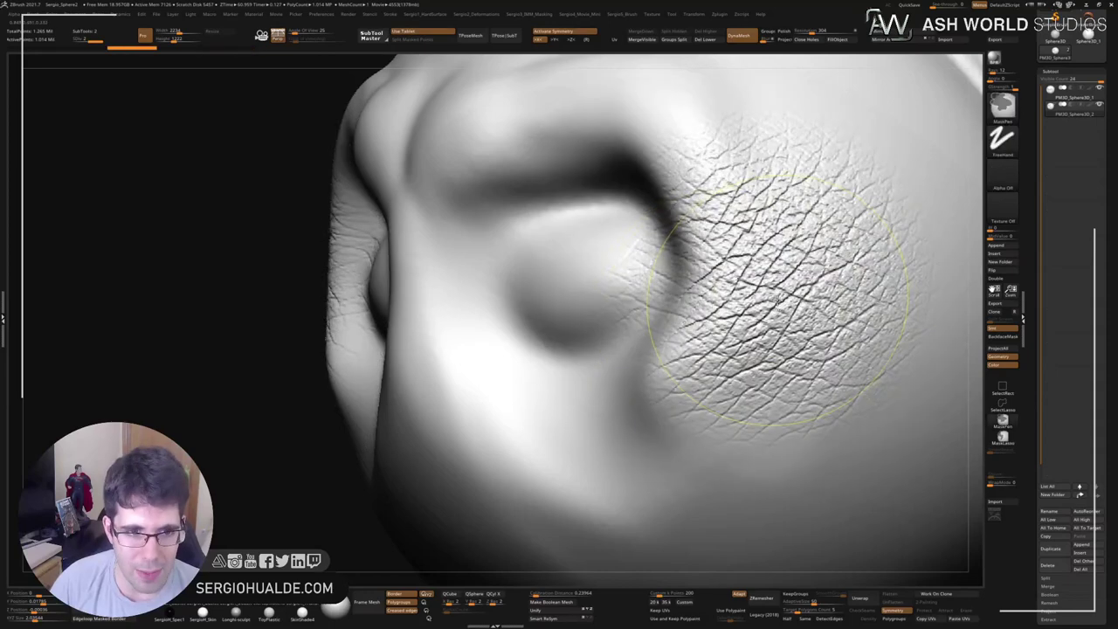
key("ctrl+z")
key("ctrl+shift+z")
key("ctrl+shift+z")
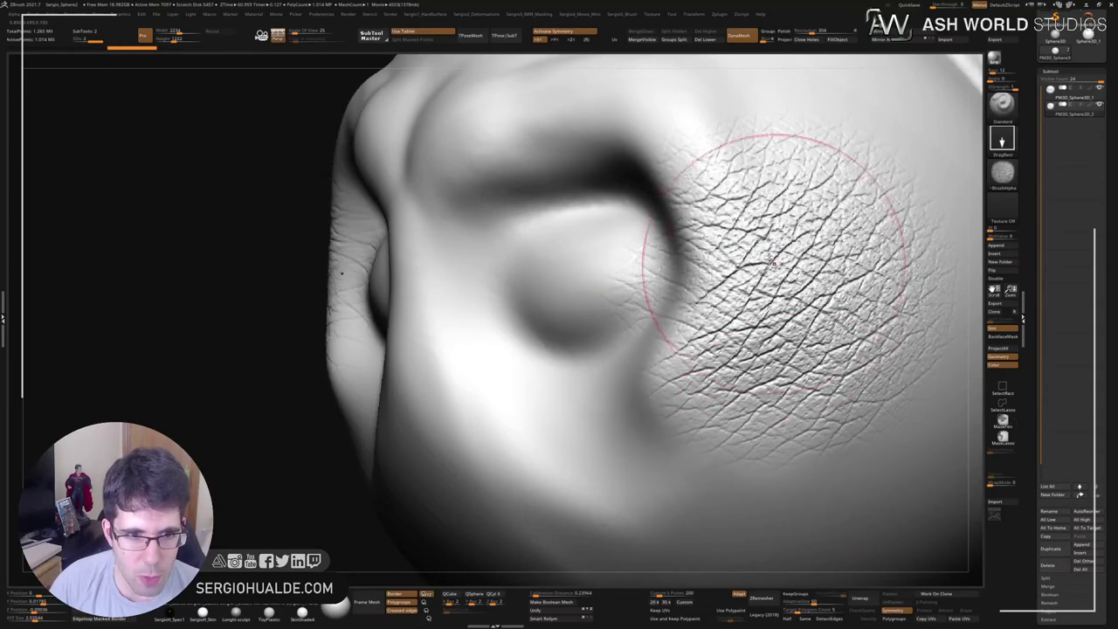
key("ctrl+shift+z")
key("ctrl+shift+z")
key("ctrl+shift+z")
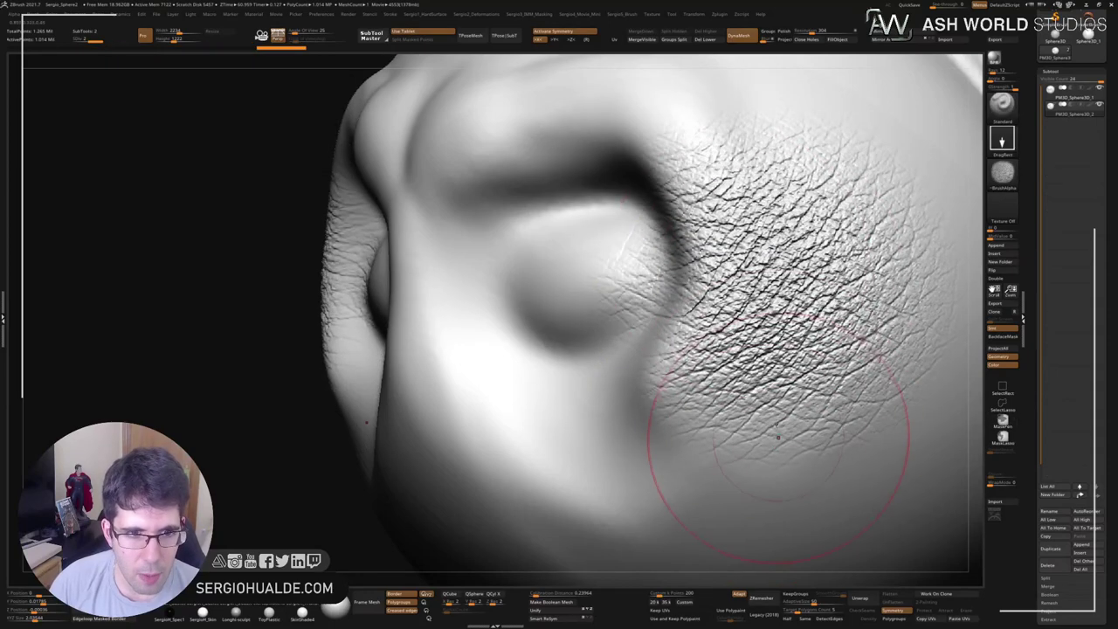
key("ctrl+shift+z")
key("ctrl+shift+z")
key("ctrl+shift+z")
key("ctrl+shift+z")
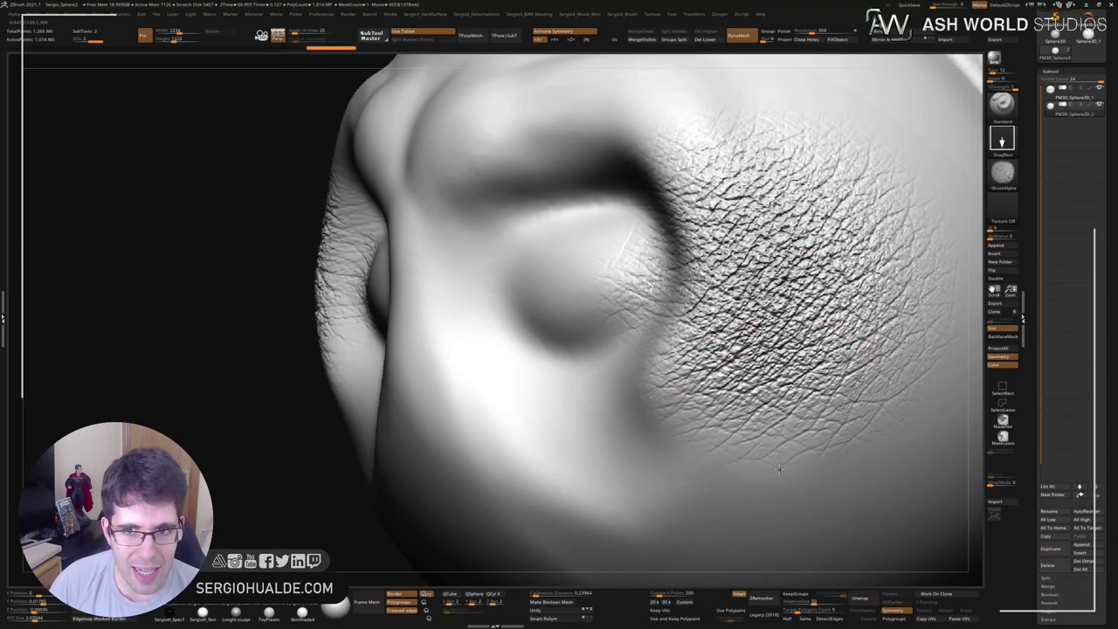
key("ctrl+shift+z")
key("ctrl+shift+z")
key("ctrl+shift+z")
key("ctrl+shift+z")
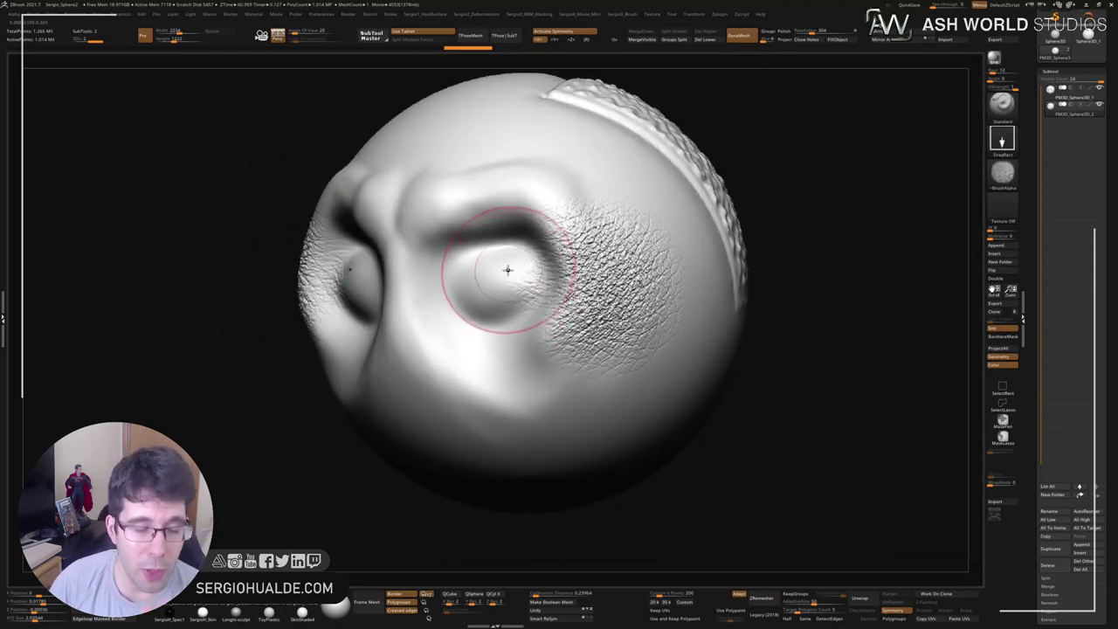
Compare the eye area across subdivision levels, return to the highest, and smooth part of the cheek texture.
mouse_move(508, 270)
right_mouse_down()
mouse_move(611, 323)
mouse_move(605, 304)
right_mouse_up()
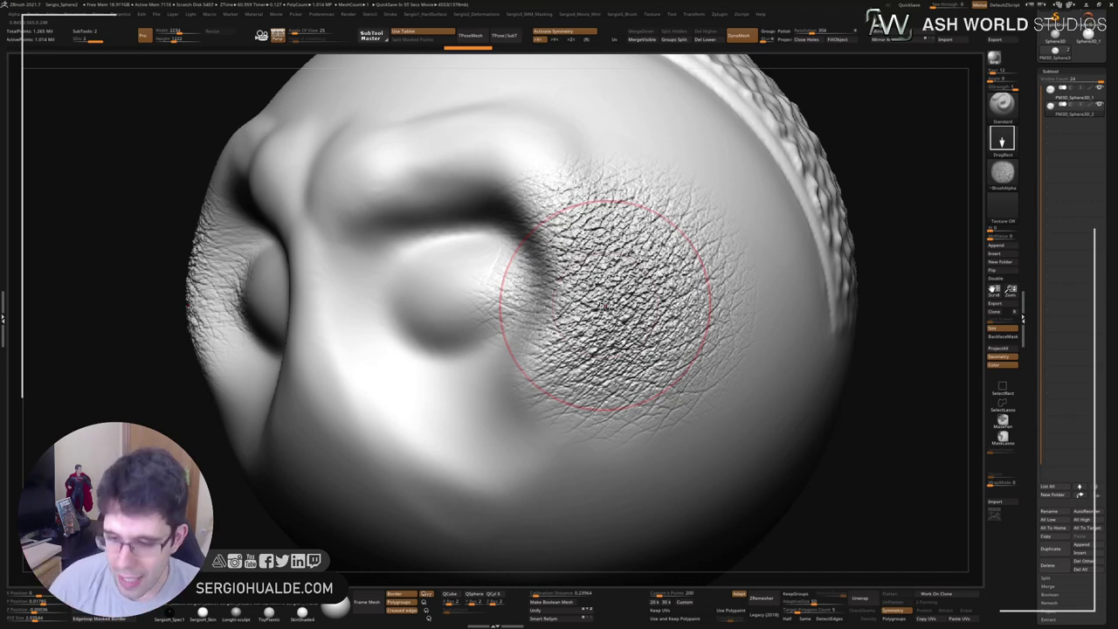
key("shift+d")
key("d")
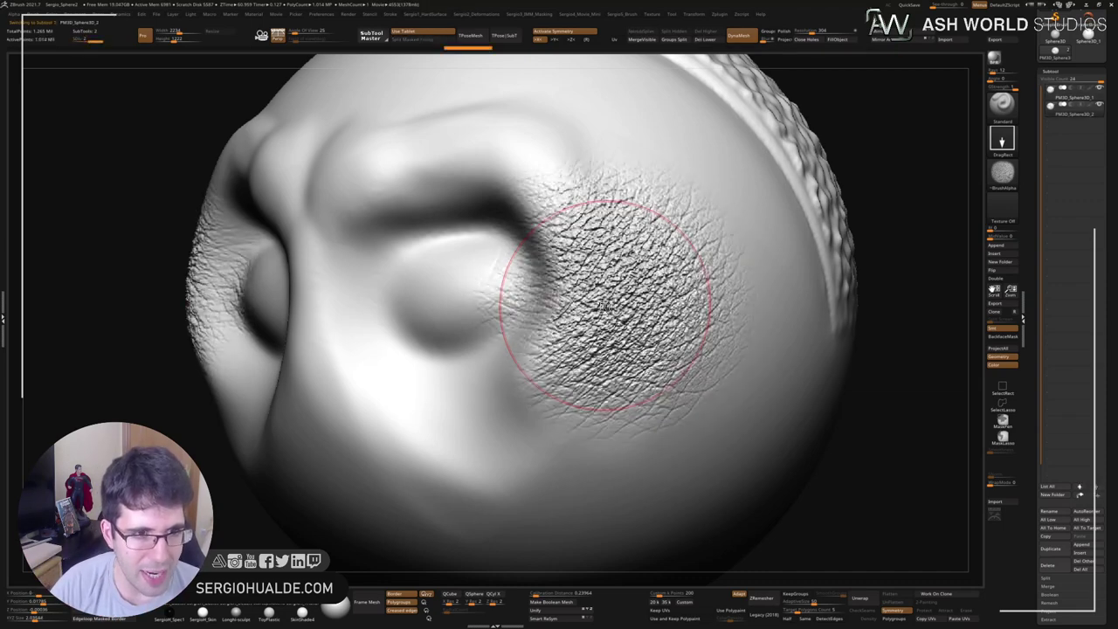
key("shift+d")
key("d")
key("shift+d")
key("d")
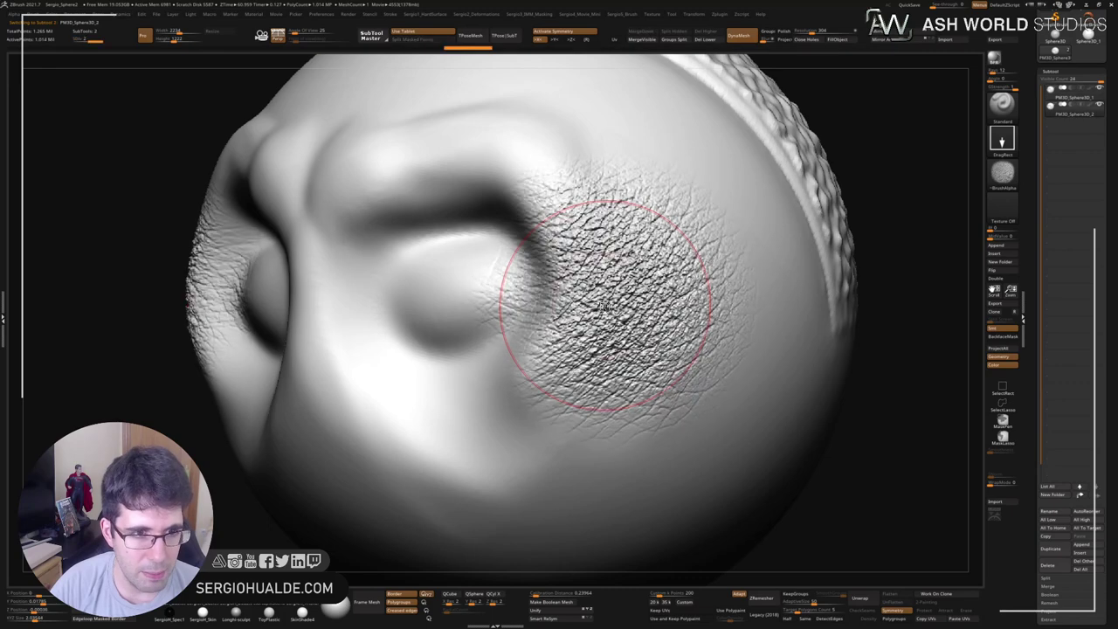
key("shift+d")
key("d")
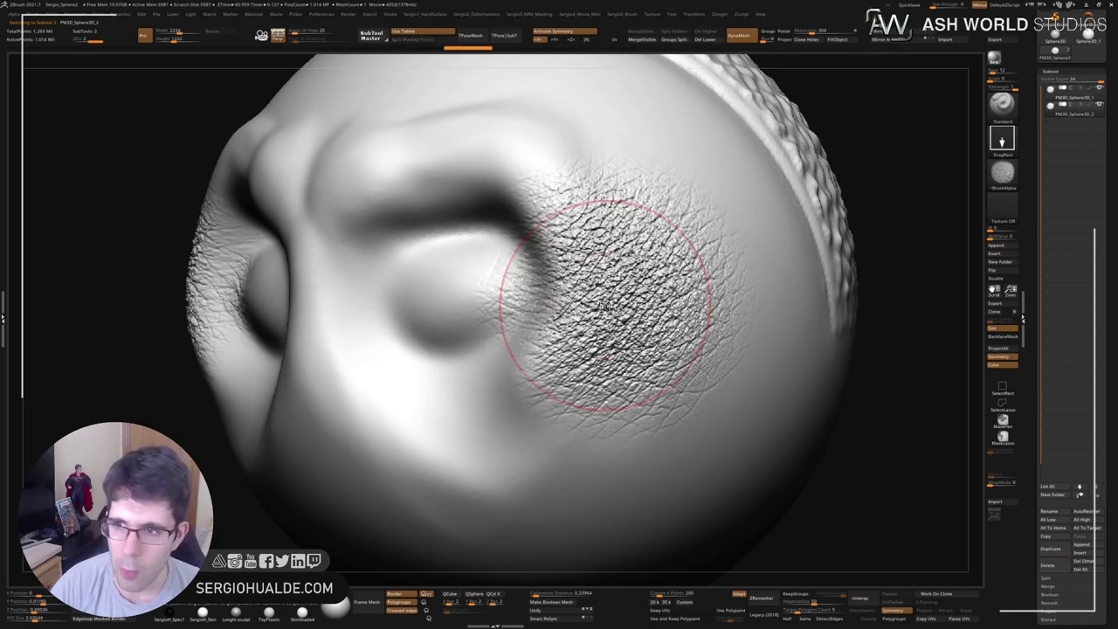
left_click_drag(603, 307, 601, 294, "shift")
Store a morph target (StoreMT) of the current face, then zoom out and switch to Smooth.
left_click(1065, 72)
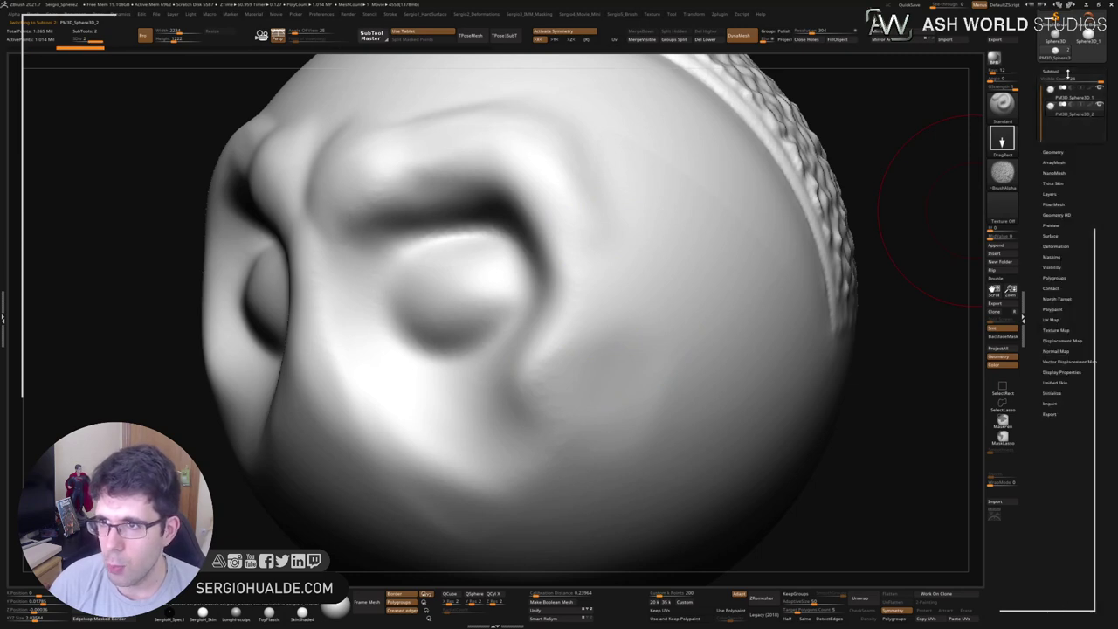
left_click(1059, 228)
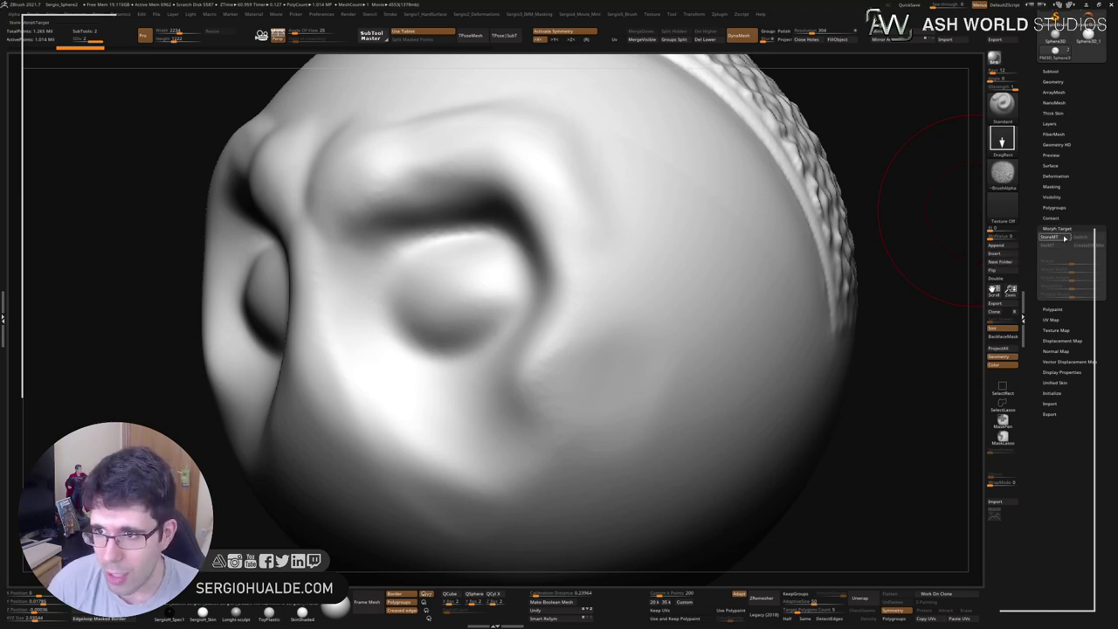
left_click(1047, 239)
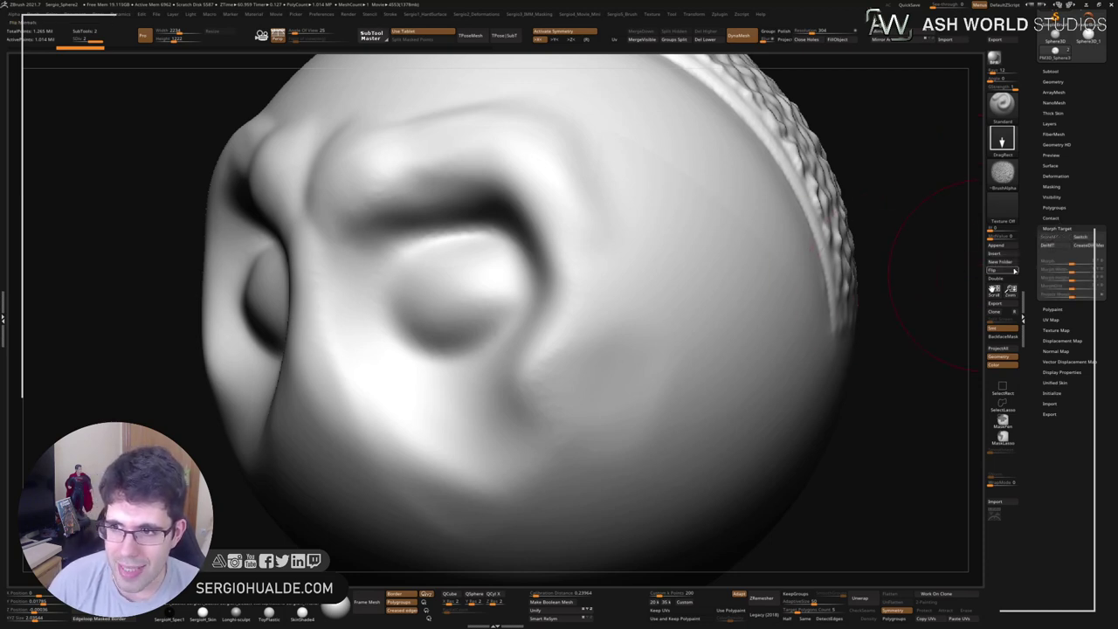
key("ctrl+z")
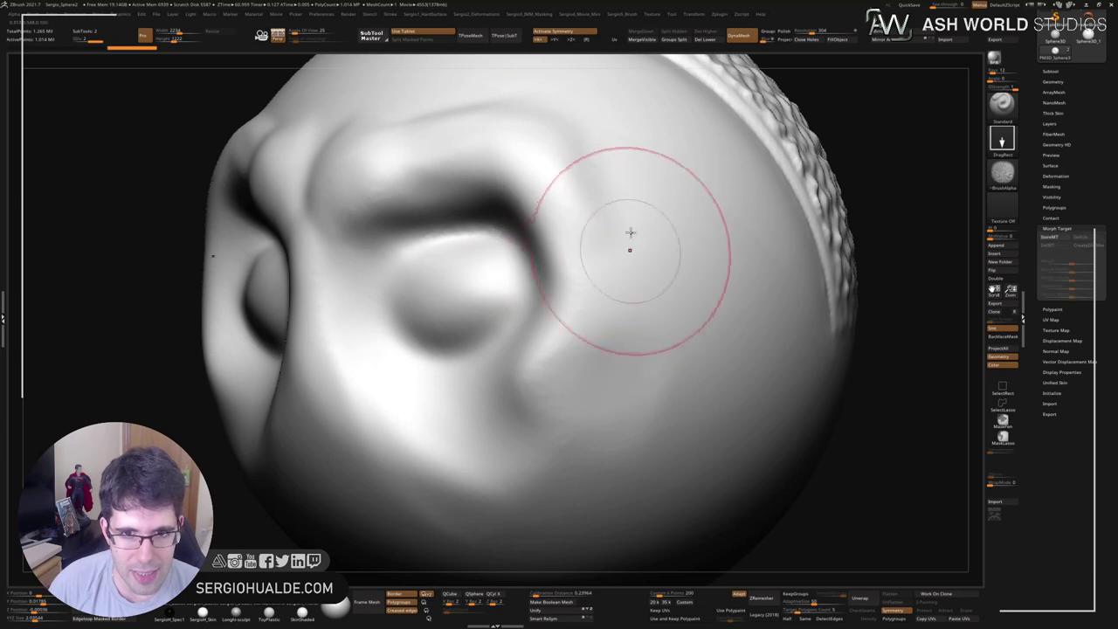
mouse_move(607, 197)
right_mouse_down()
mouse_move(606, 257)
mouse_move(573, 226)
right_mouse_up()
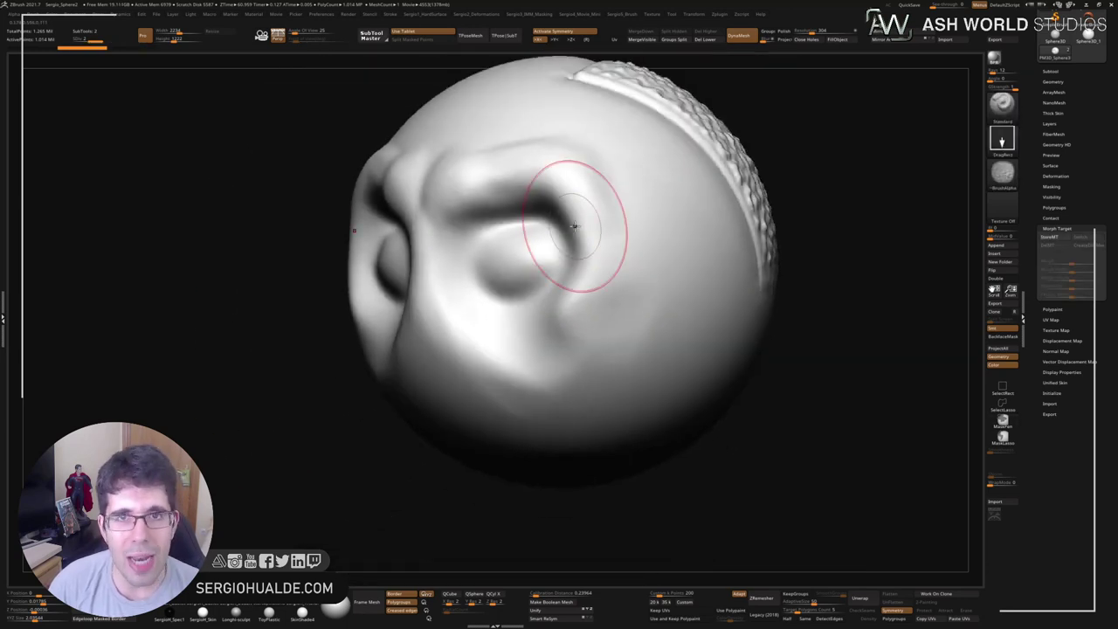
key("shift")
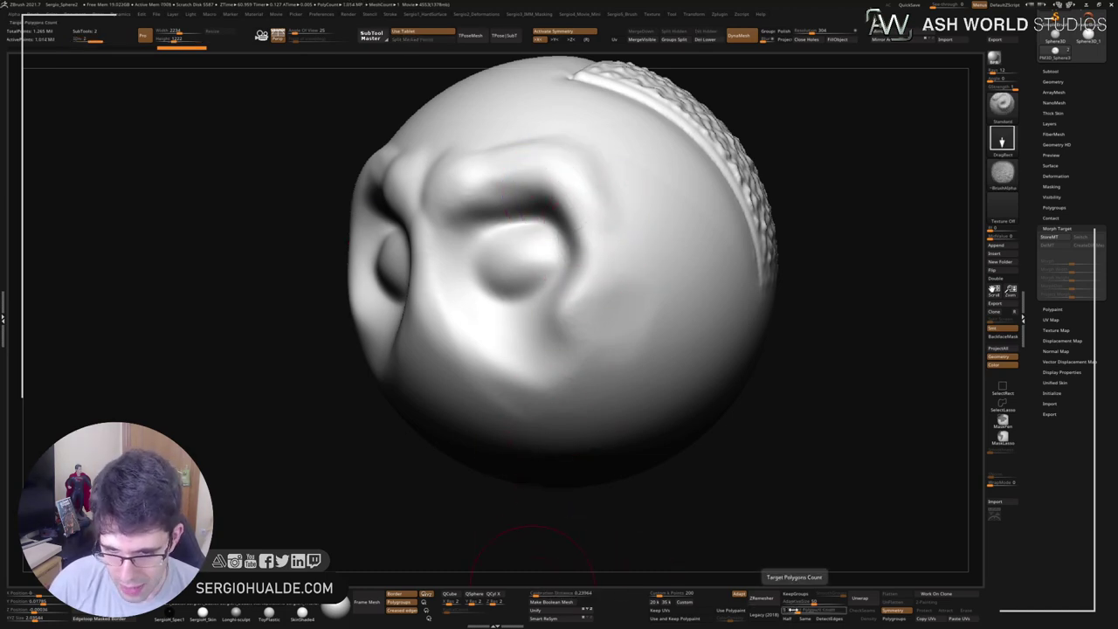
Retopologize the face with ZRemesher and run Project All to carry the subtool detail onto it.
left_click(761, 598)
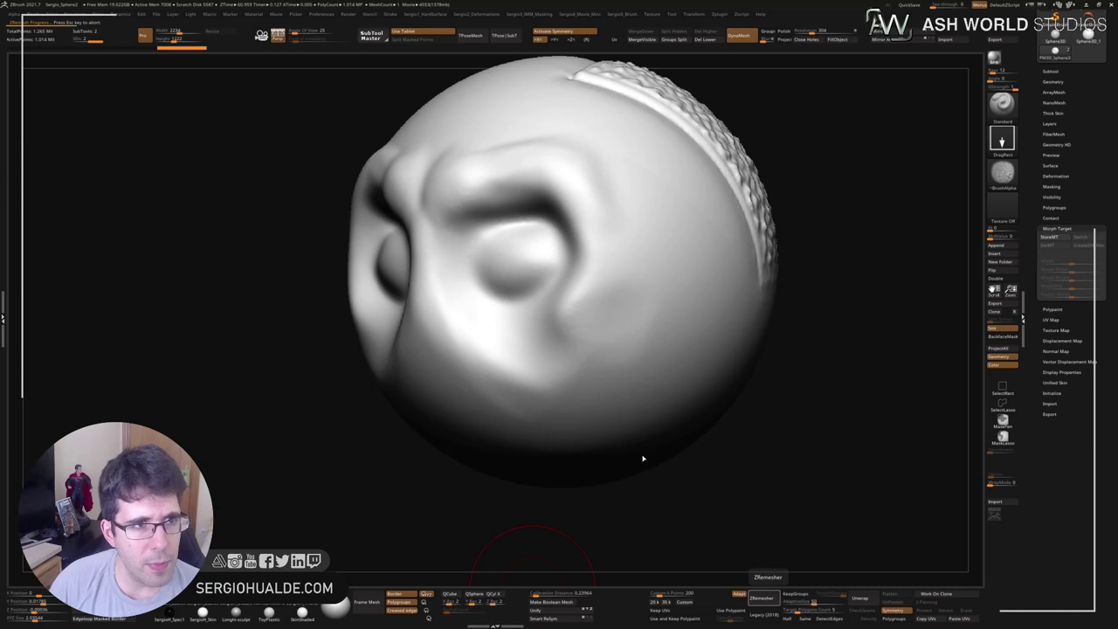
mouse_move(533, 559)
left_mouse_down()
mouse_move(536, 287)
mouse_move(957, 140)
left_mouse_up()
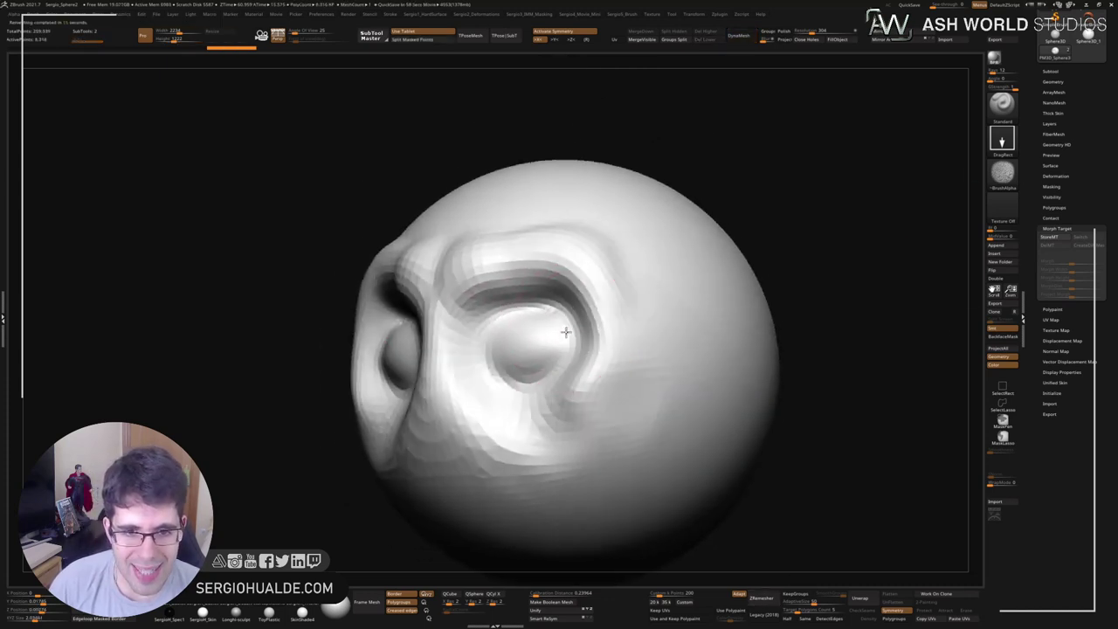
left_click(1051, 70)
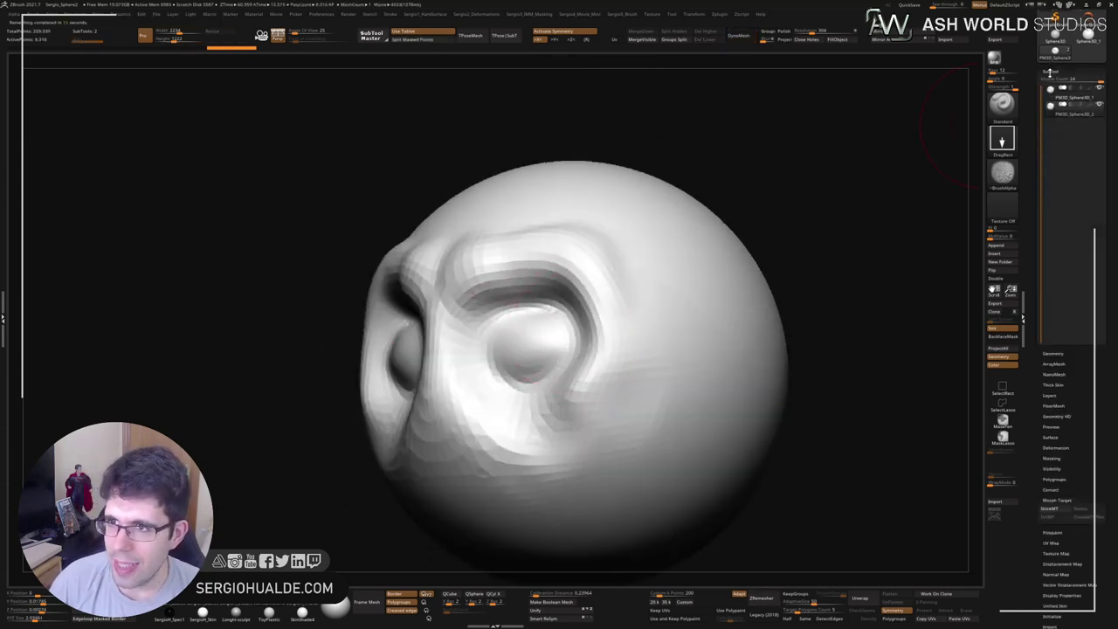
left_click(1010, 349)
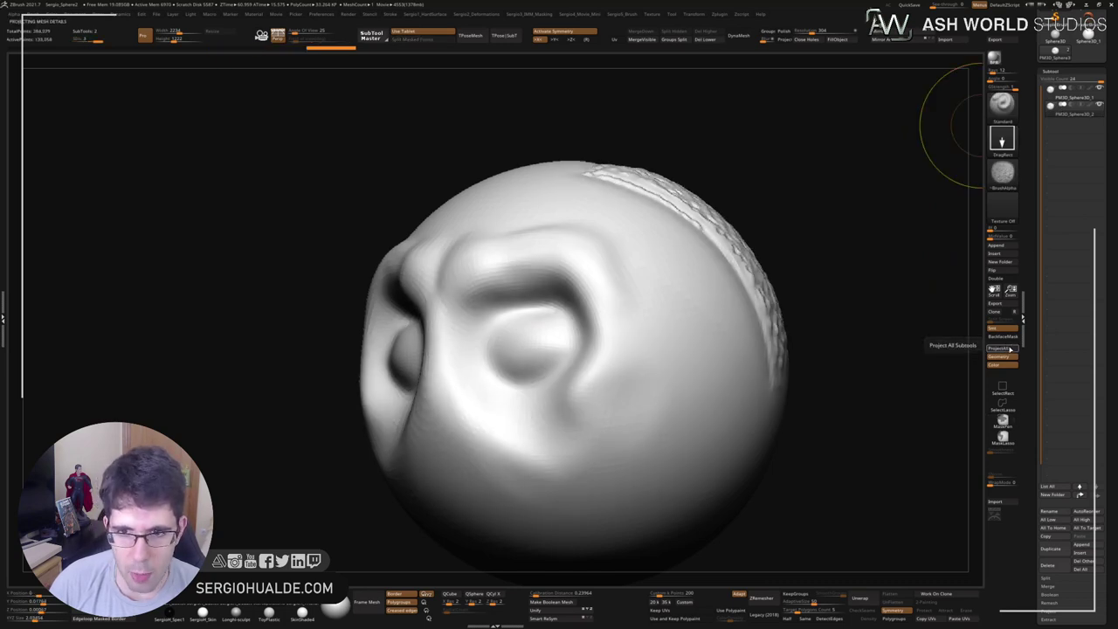
Stroke the wrinkled skin alpha onto the right cheek with symmetry on.
right_click_drag(659, 290, 646, 289)
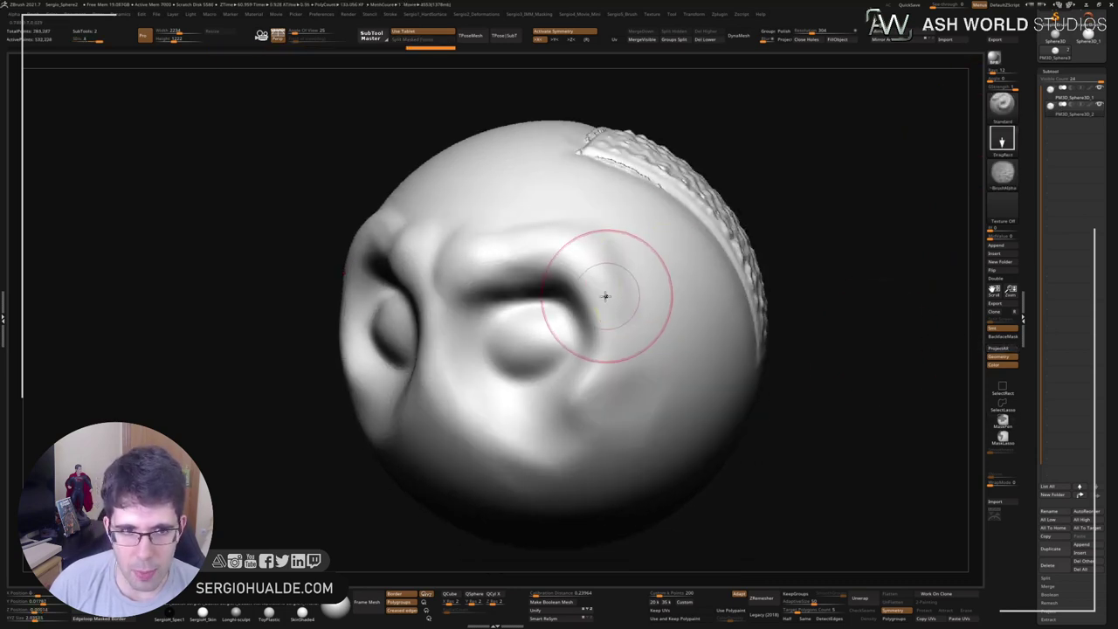
left_click_drag(605, 297, 640, 327)
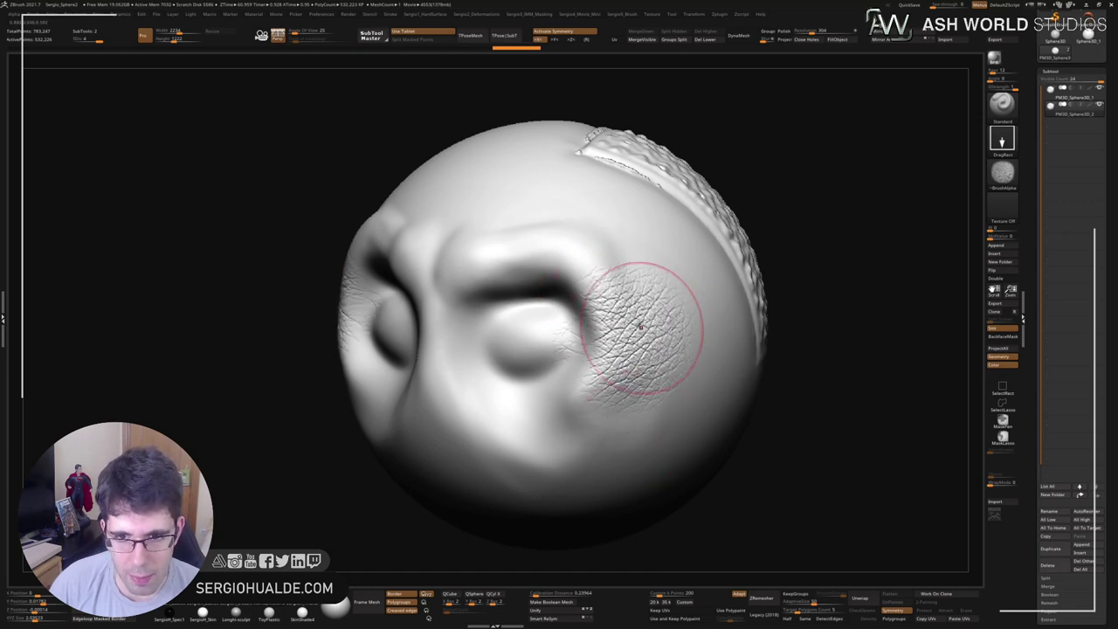
mouse_move(641, 327)
right_mouse_down()
mouse_move(612, 349)
mouse_move(639, 305)
mouse_move(639, 262)
right_mouse_up()
Undo the test stroke, drop to the lowest subdivision level, and store a morph target.
key("ctrl+z")
left_click(1090, 77)
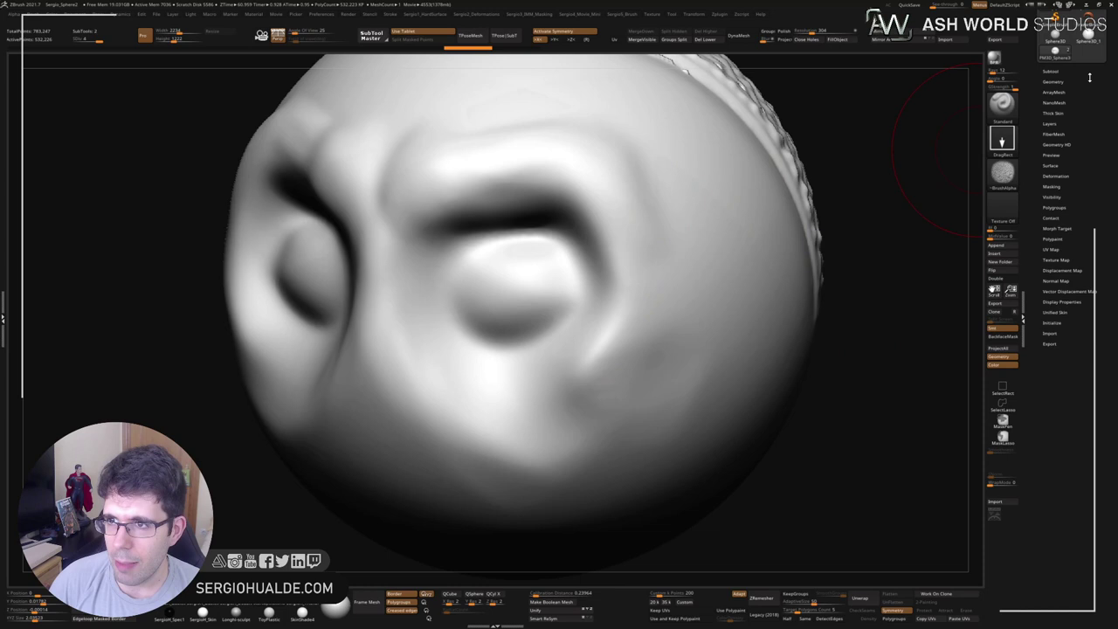
left_click(1060, 228)
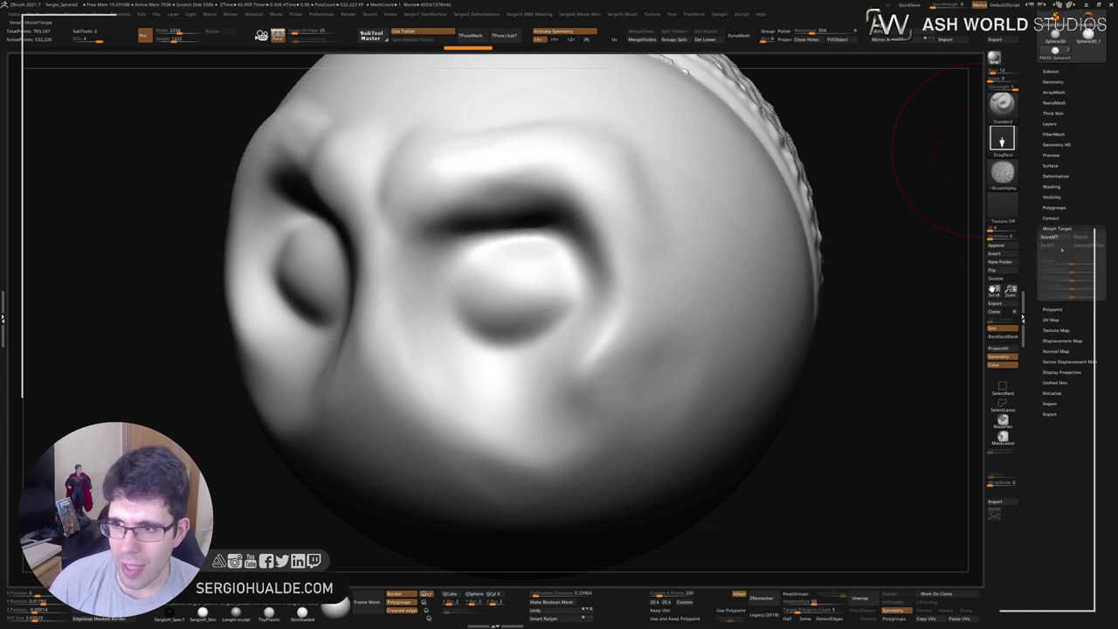
key("shift+d")
key("shift+d")
key("shift+d")
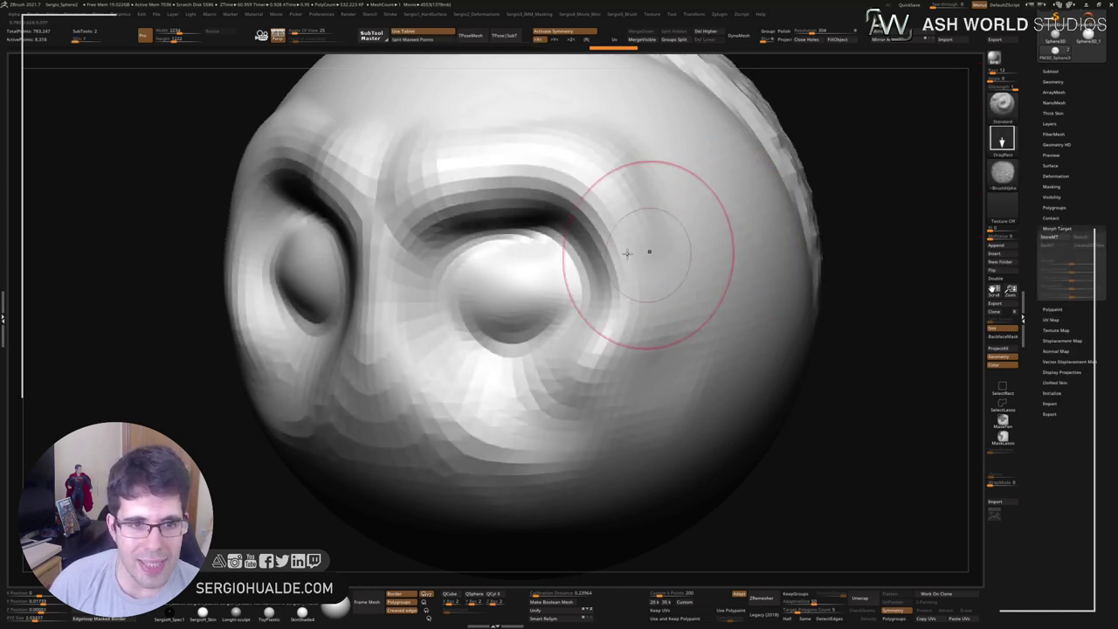
key("d")
mouse_move(579, 165)
right_mouse_down()
mouse_move(640, 194)
mouse_move(594, 212)
right_mouse_up()
key("shift+d")
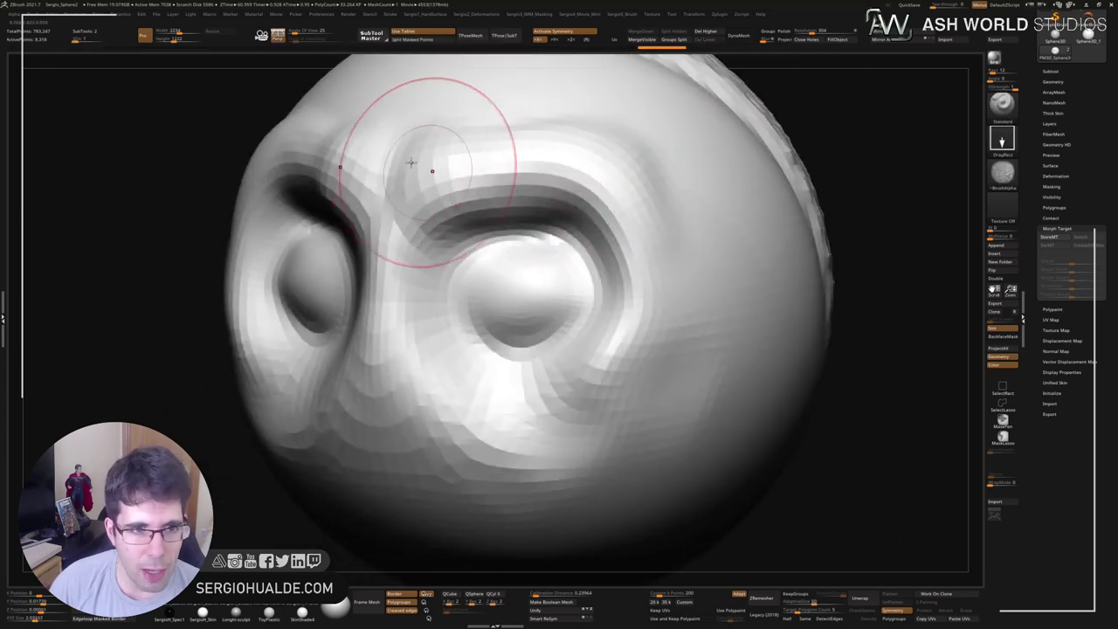
mouse_move(699, 207)
right_mouse_down()
mouse_move(512, 180)
mouse_move(744, 200)
right_mouse_up()
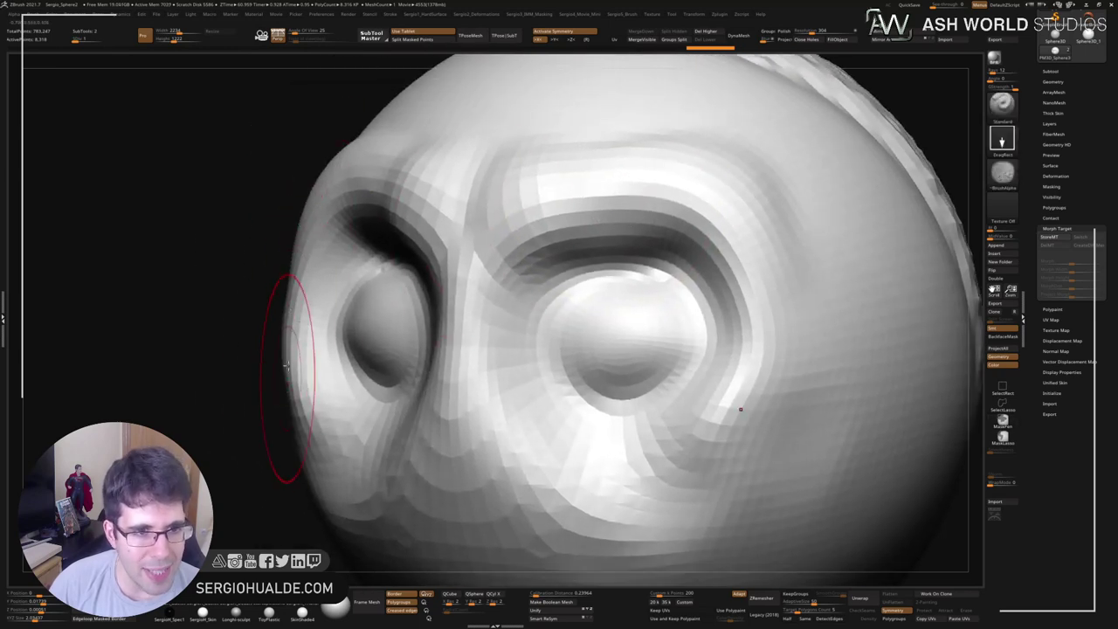
right_click_drag(636, 312, 641, 257, "ctrl")
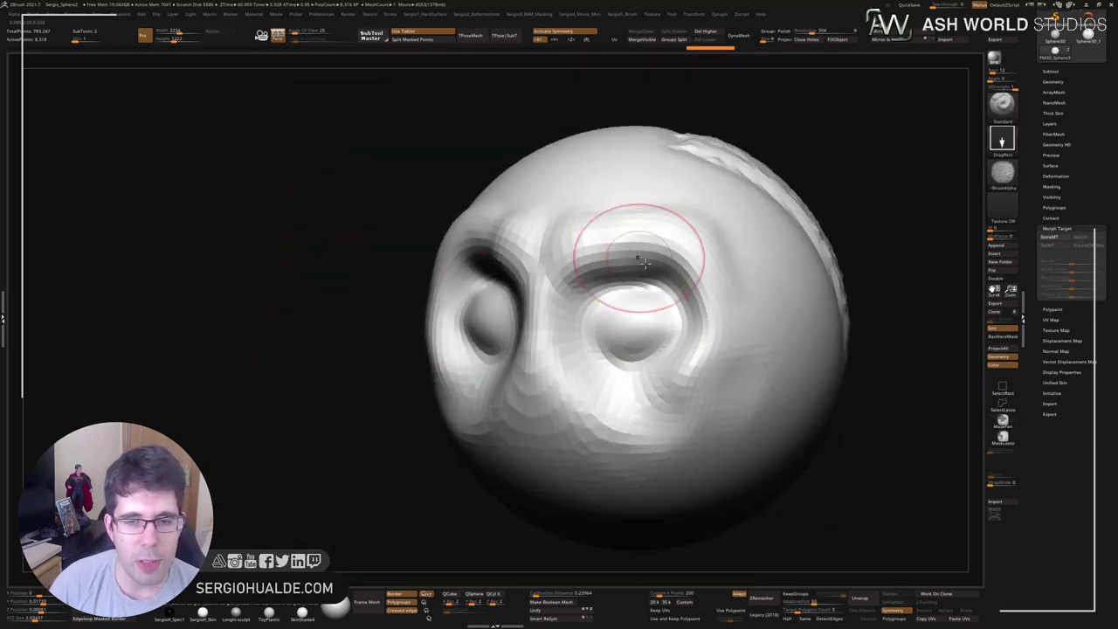
left_click(1062, 237)
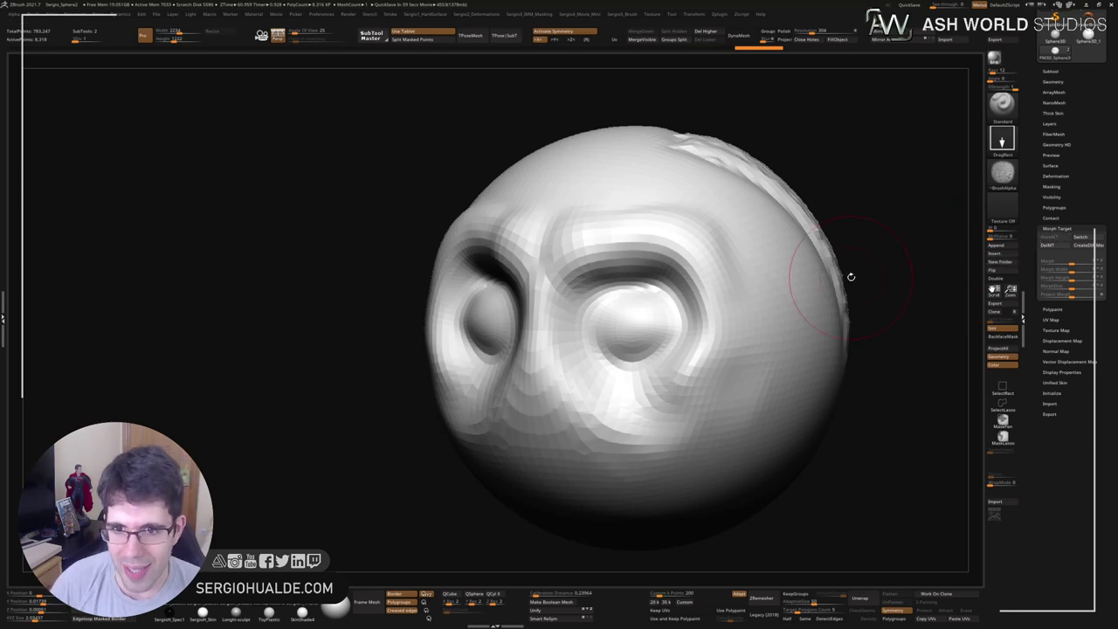
Smooth the right brow, then paint mirrored crack skin texture over both brows and eyes.
mouse_move(699, 250)
left_mouse_down("shift")
mouse_move(687, 270)
mouse_move(707, 267)
left_mouse_up("shift")
right_click_drag(707, 268, 673, 262)
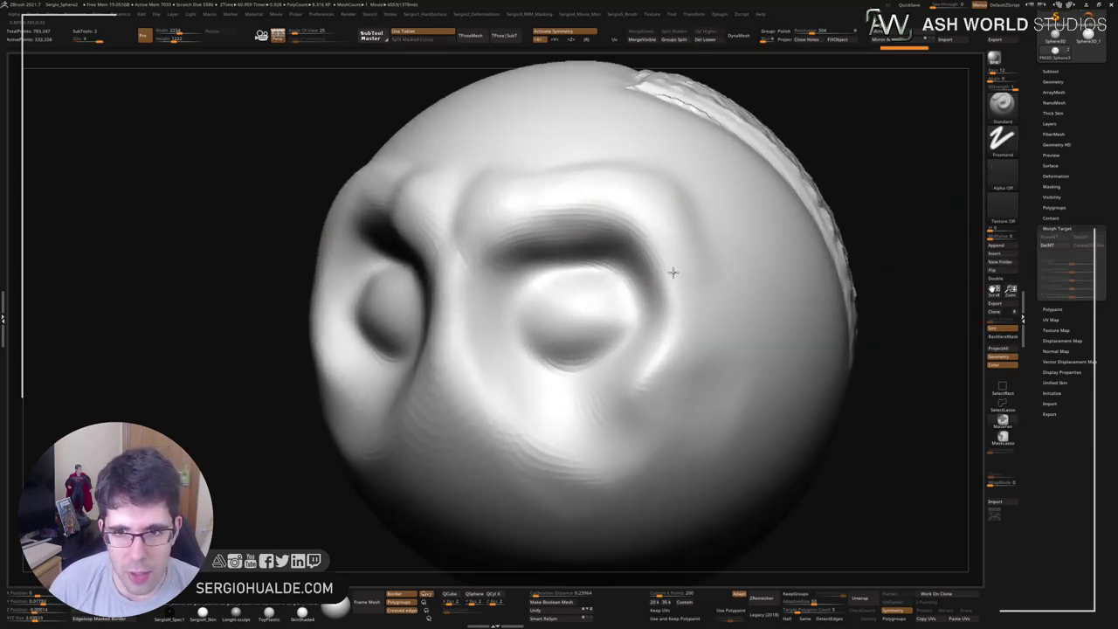
mouse_move(686, 242)
left_mouse_down()
mouse_move(674, 268)
mouse_move(755, 402)
left_mouse_up()
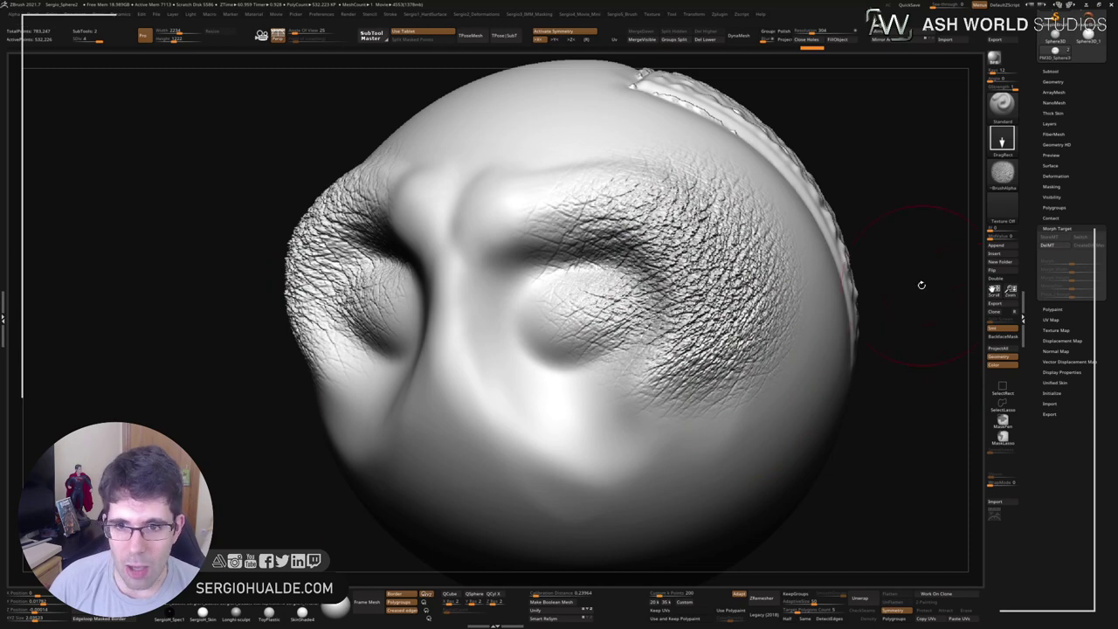
key("shift+d")
key("shift+d")
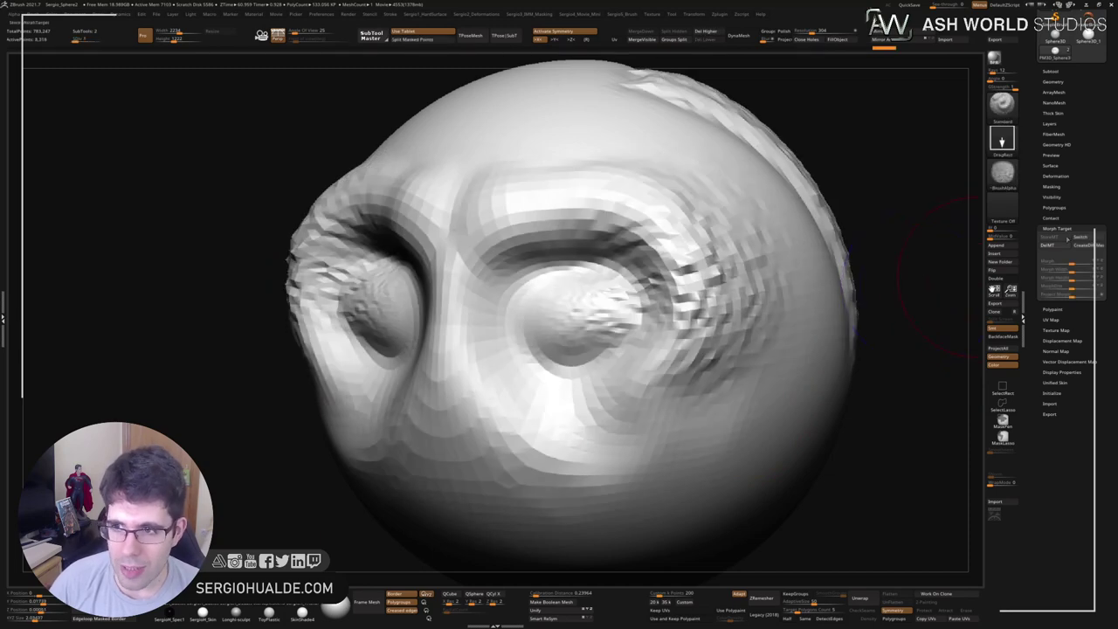
left_click(1080, 237)
left_click(1080, 237)
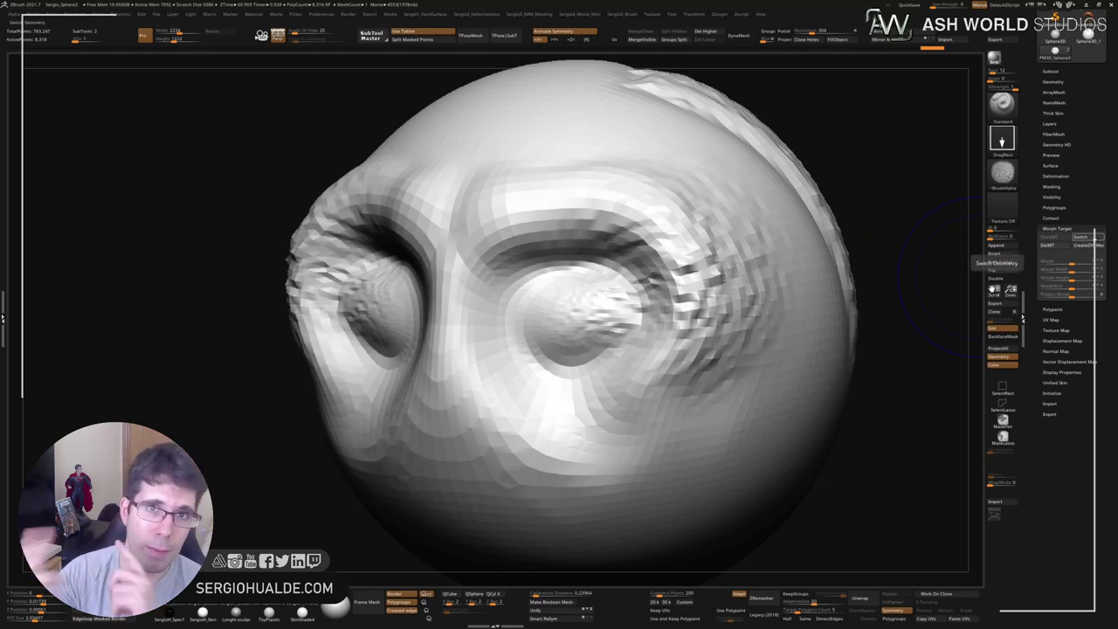
left_click(1083, 237)
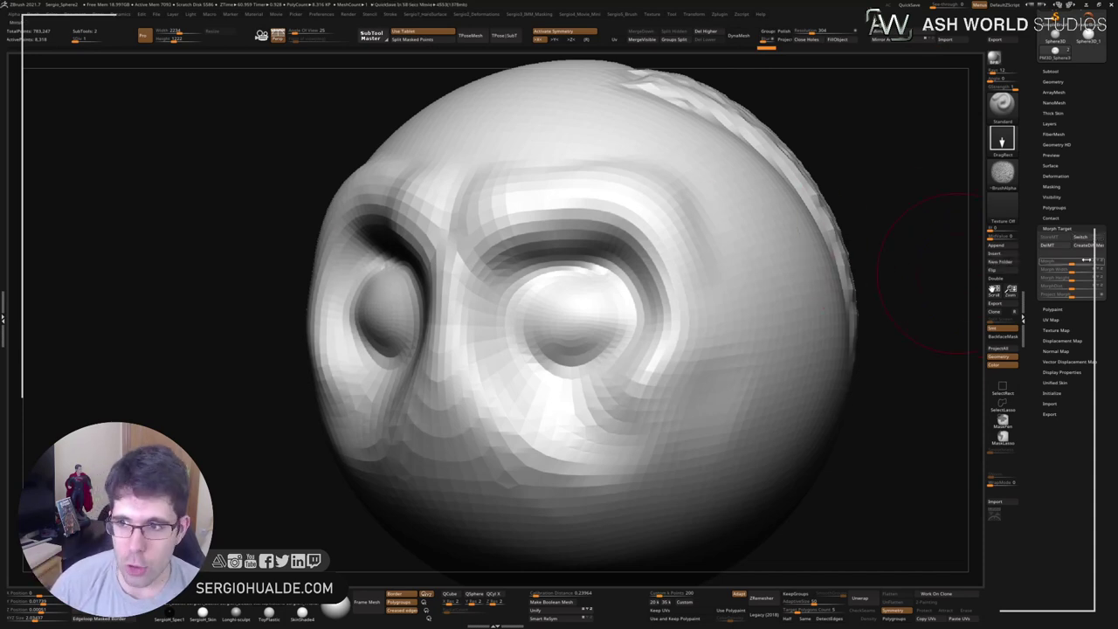
right_click_drag(662, 163, 605, 276)
key("d")
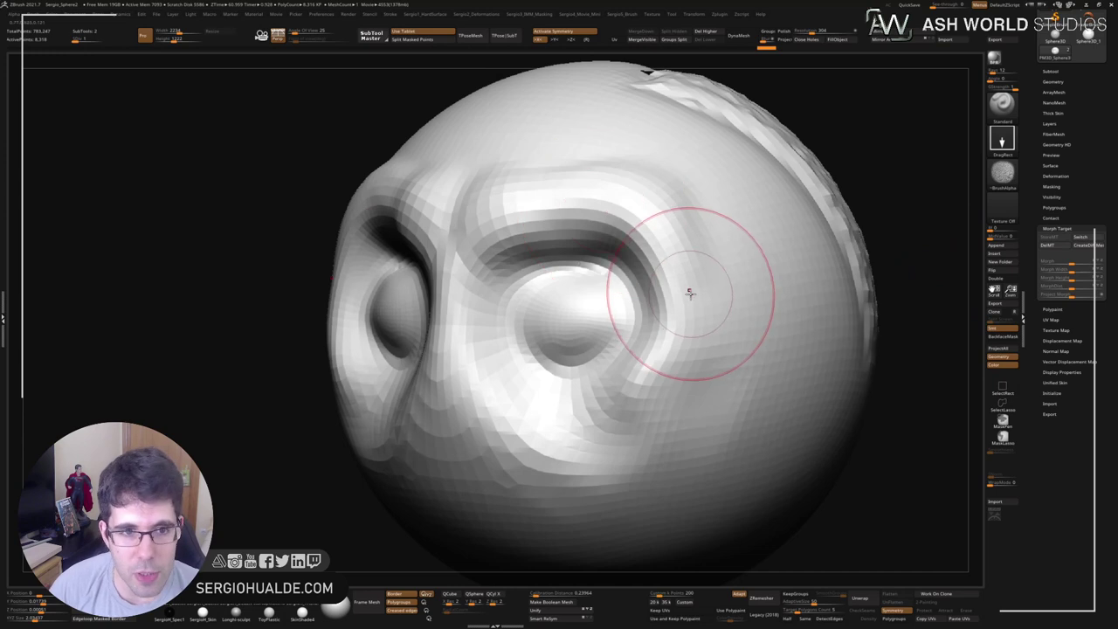
key("d")
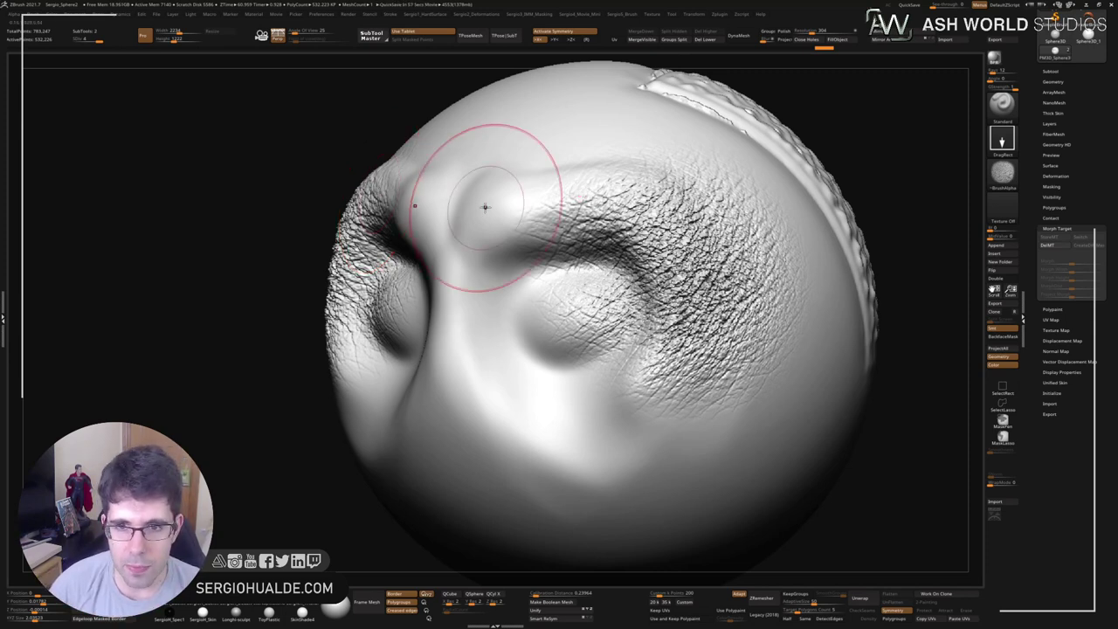
At the lowest subdivision level, delete the morph target (DelMT), then climb back to the highest level.
key("shift+d")
key("d")
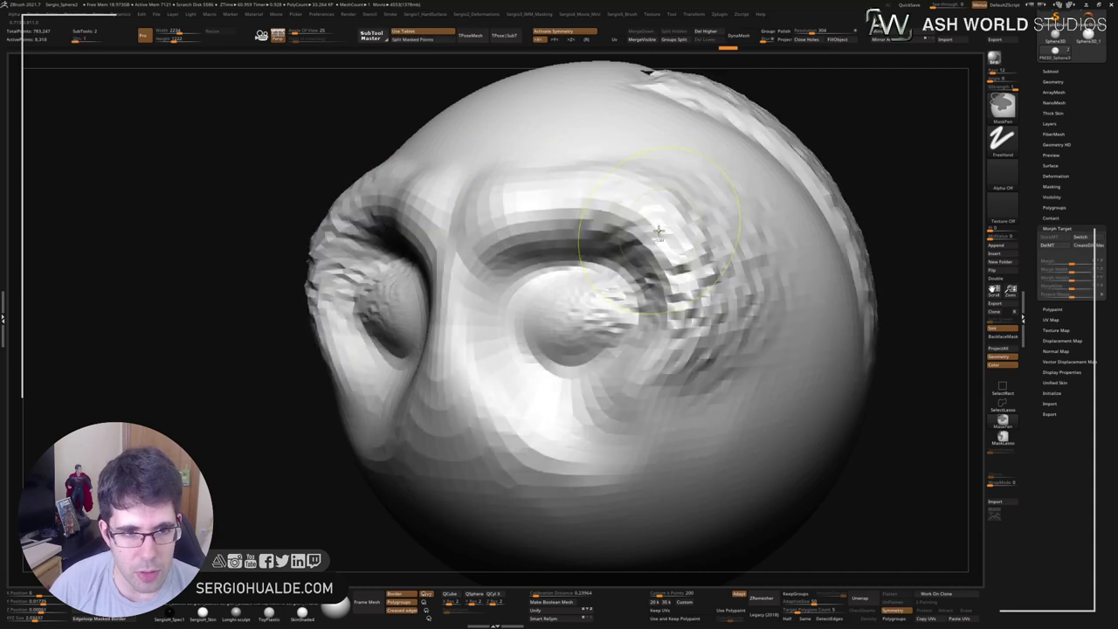
key("d")
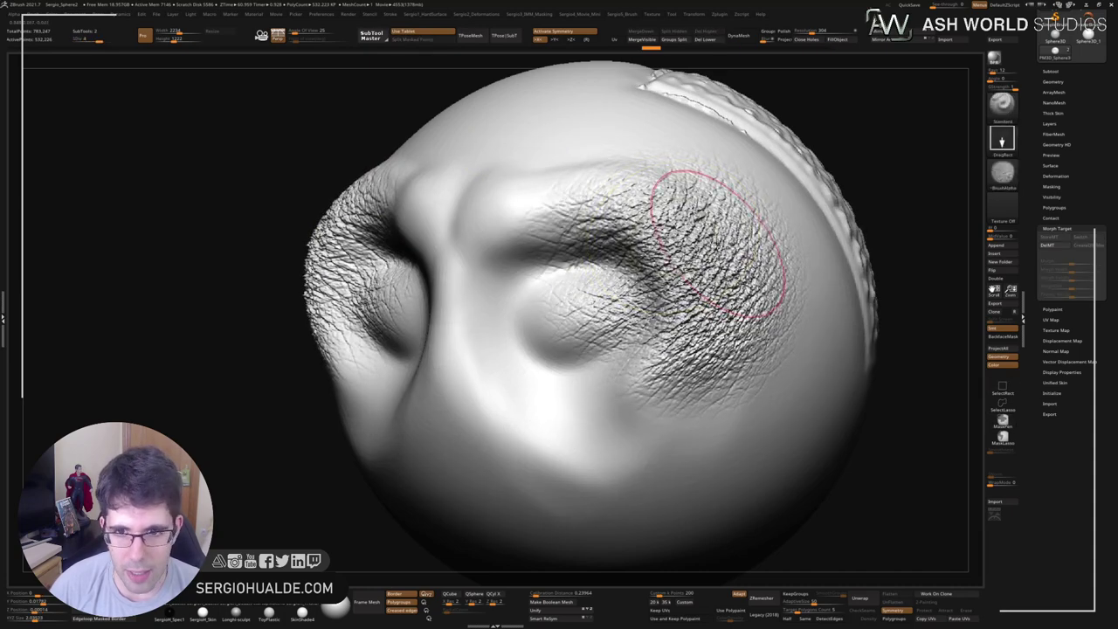
key("shift+d")
key("shift+d")
left_click(1047, 245)
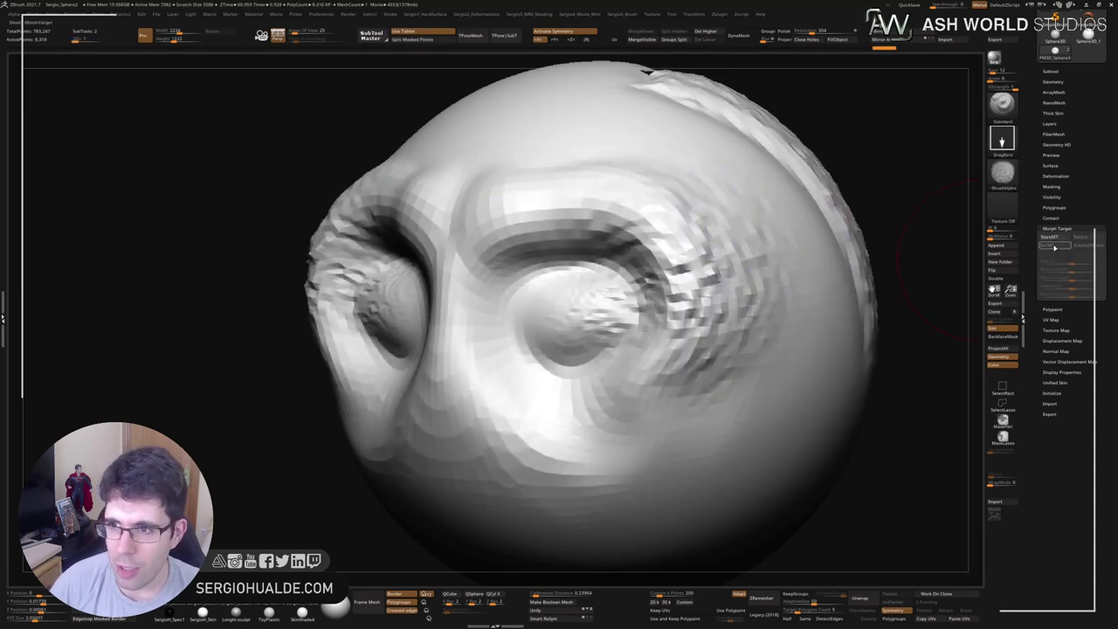
key("d")
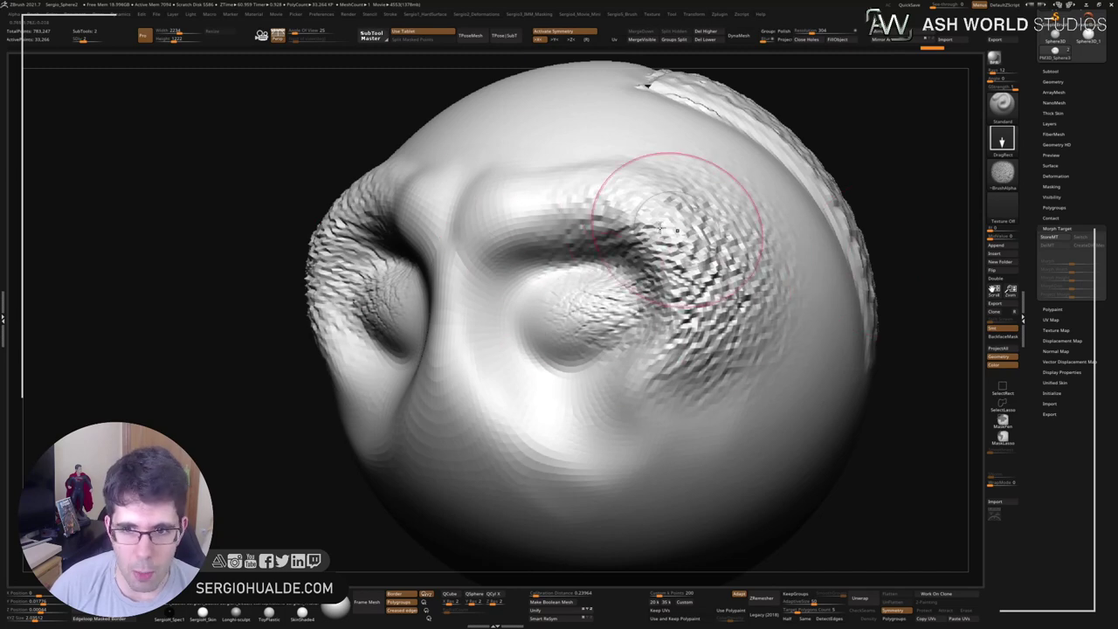
right_click_drag(674, 300, 704, 311)
key("d")
key("b")
key("m")
key("r")
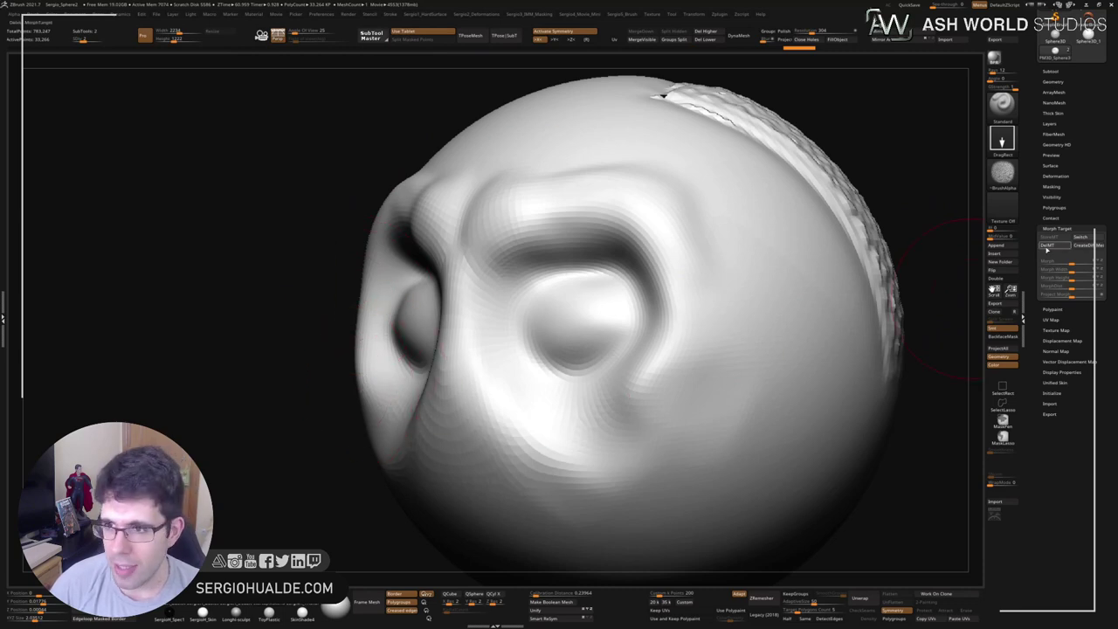
Delete the morph target, repaint crack skin texture over the brows, switch to the morph target, and review from several angles.
left_click(1047, 245)
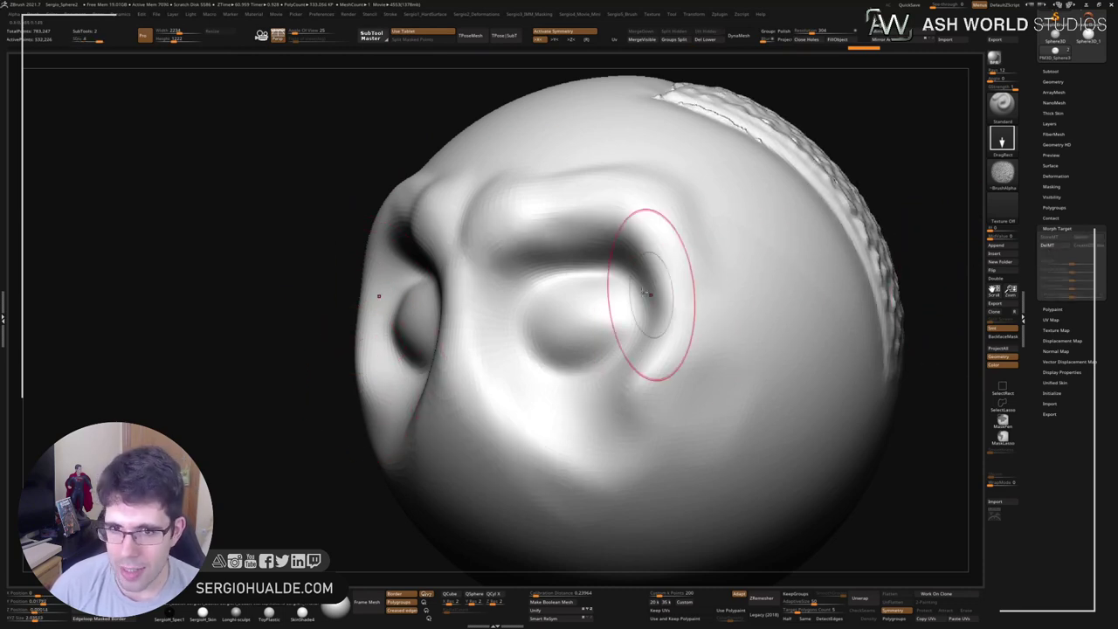
mouse_move(665, 251)
left_mouse_down()
mouse_move(724, 332)
mouse_move(691, 276)
mouse_move(751, 262)
left_mouse_up()
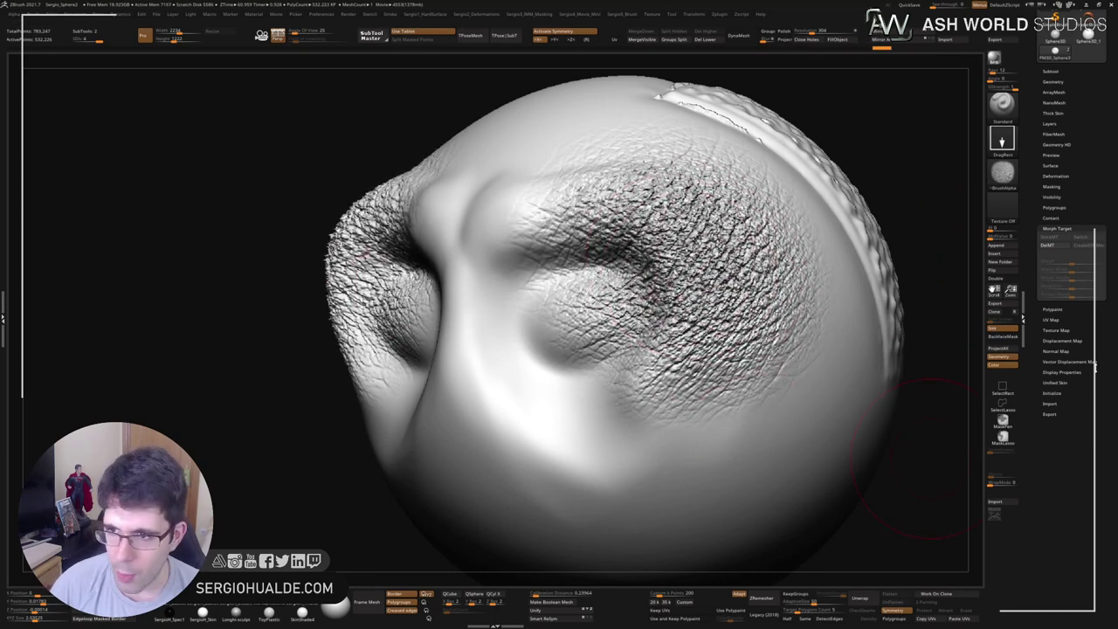
left_click(1081, 238)
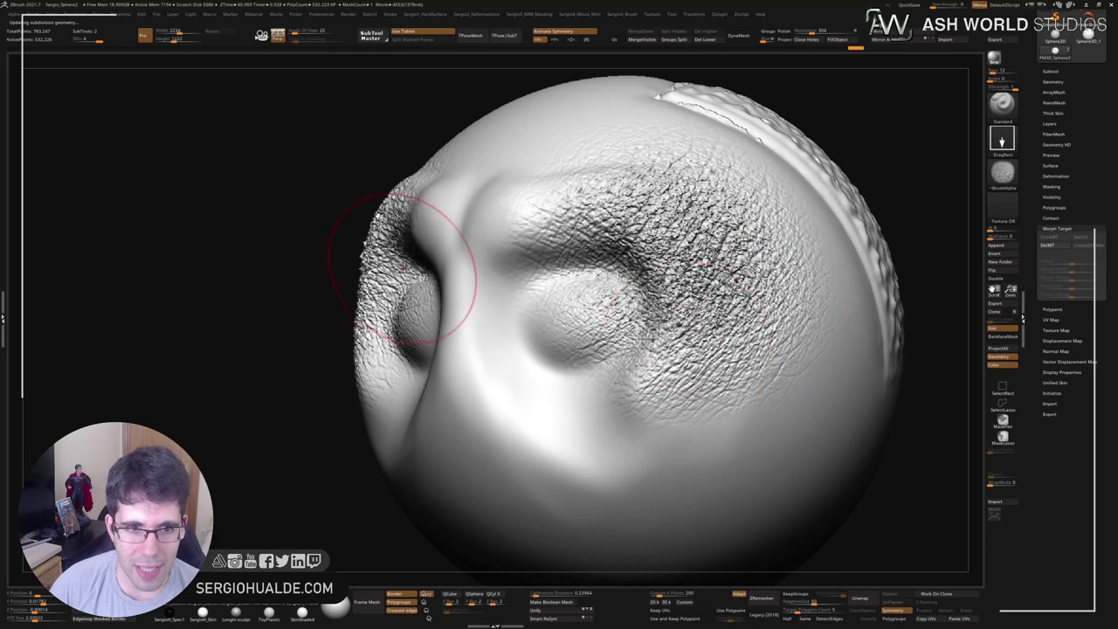
right_click_drag(399, 262, 651, 297)
right_click_drag(716, 262, 699, 275)
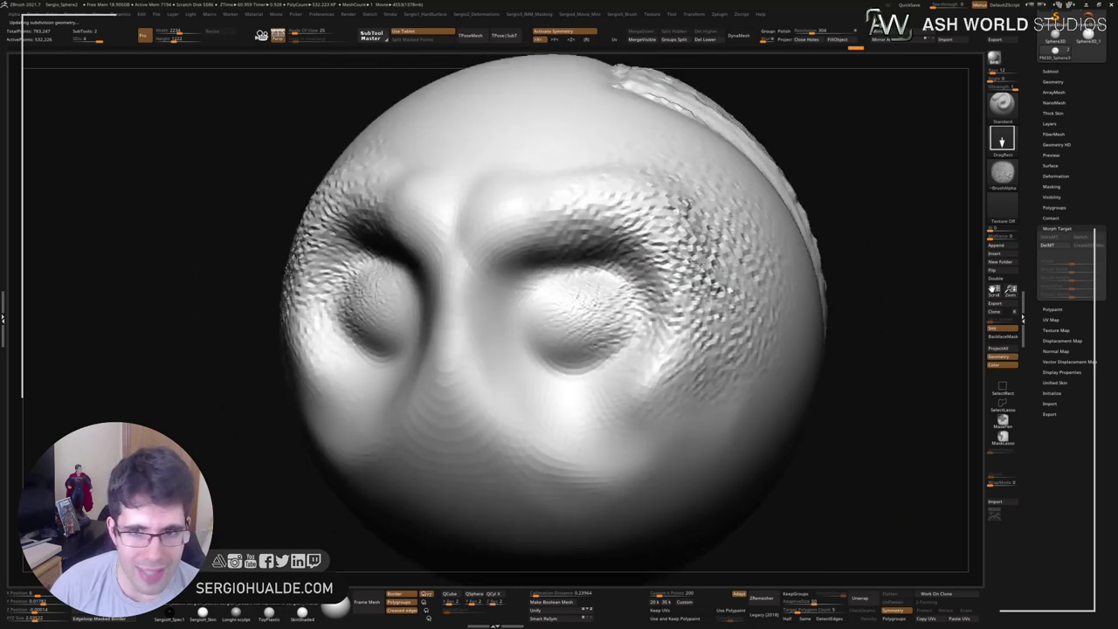
right_click_drag(387, 150, 306, 183)
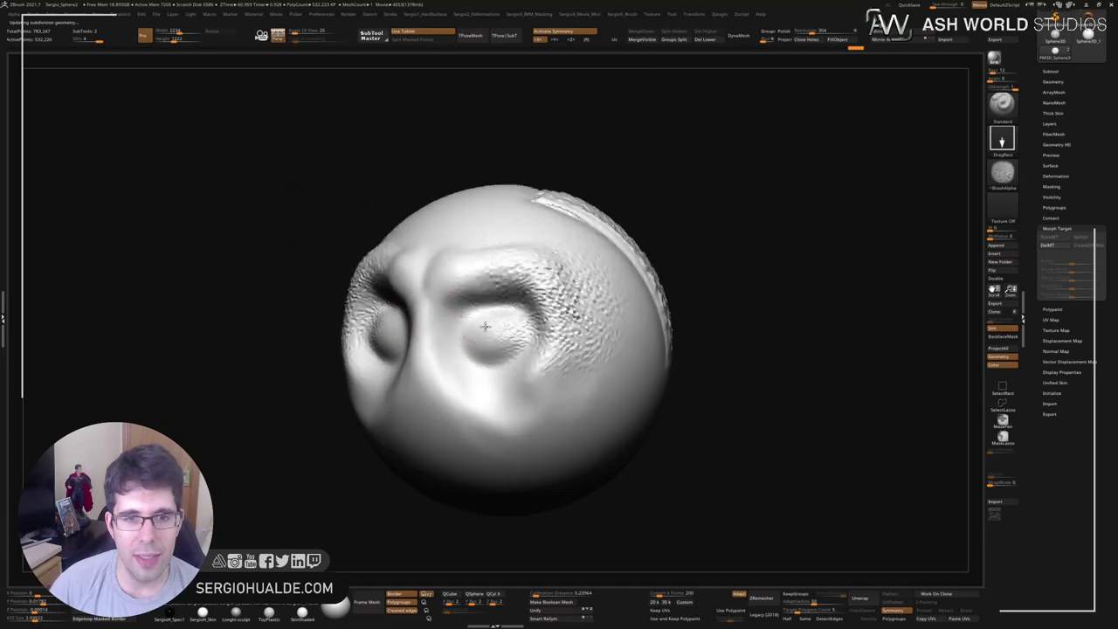
mouse_move(408, 385)
right_mouse_down()
mouse_move(553, 353)
mouse_move(637, 308)
right_mouse_up()
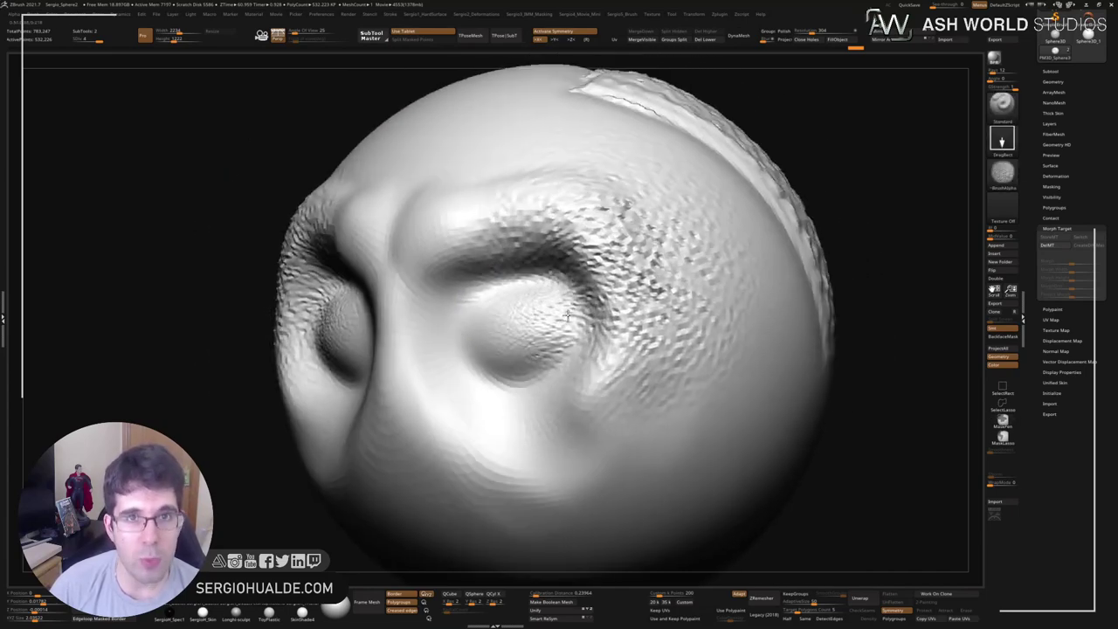